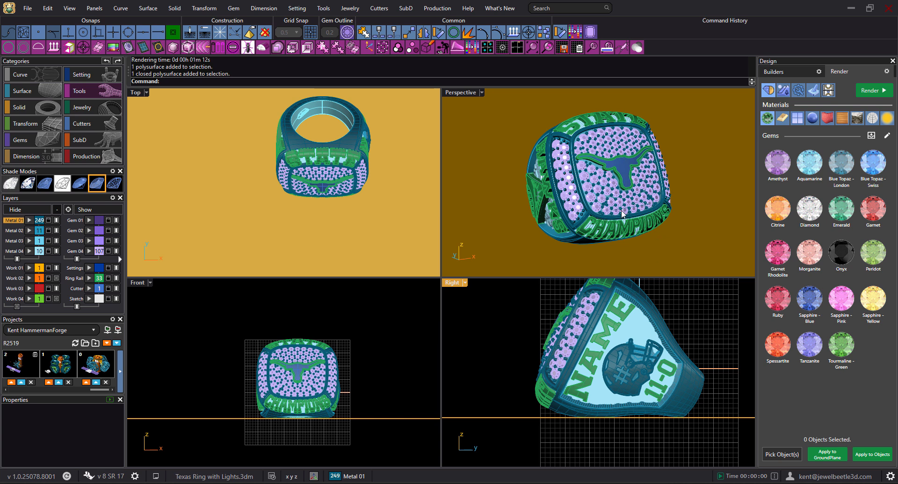
pyautogui.click(626, 174)
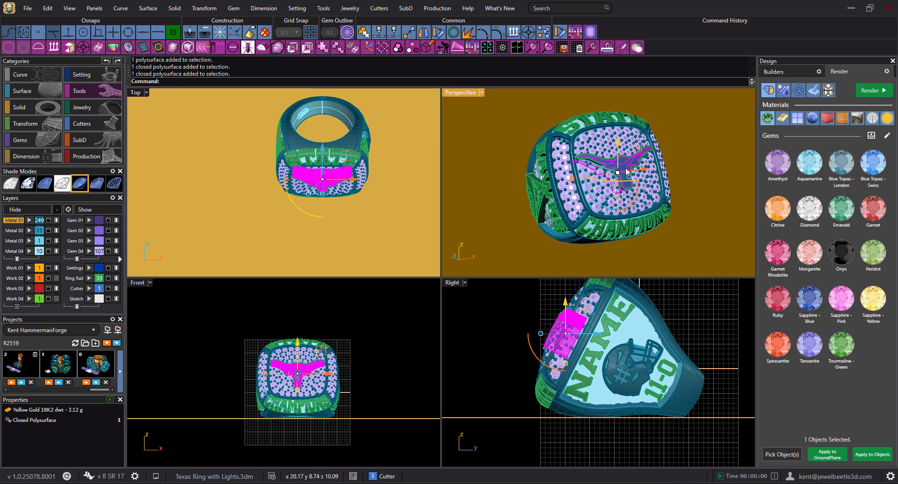
pyautogui.click(681, 304)
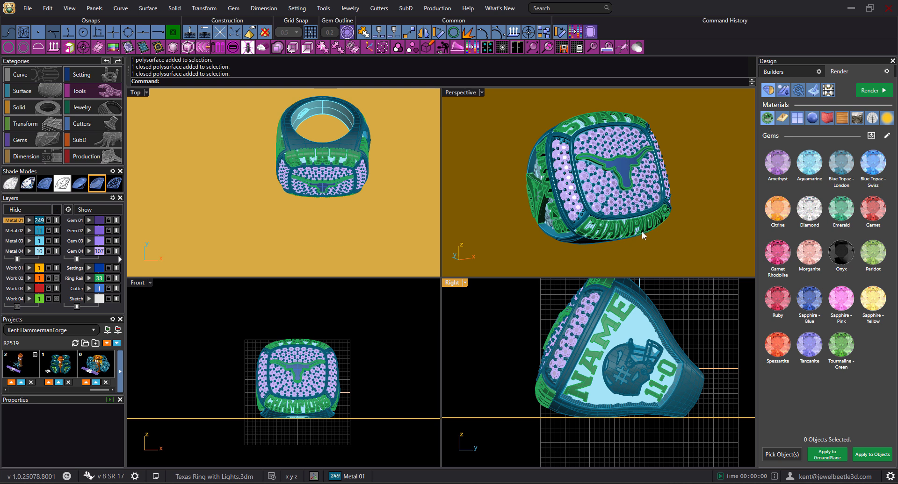
pyautogui.click(547, 218)
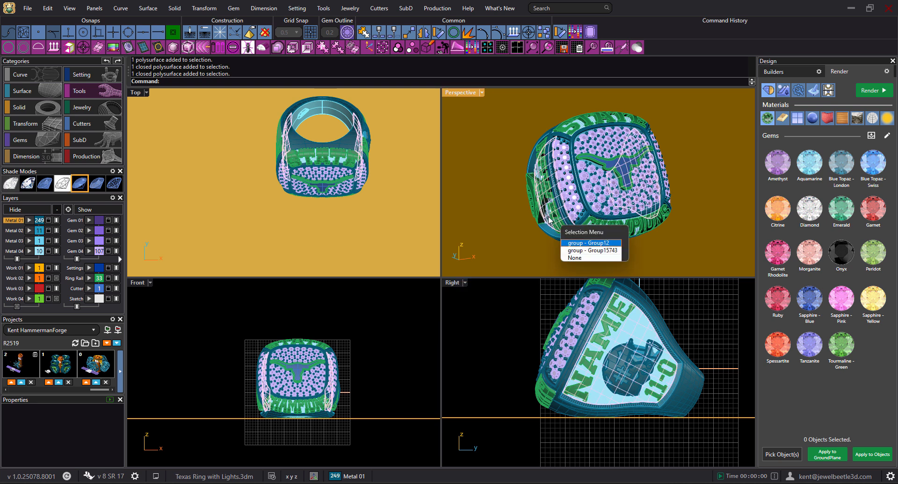
pyautogui.click(542, 304)
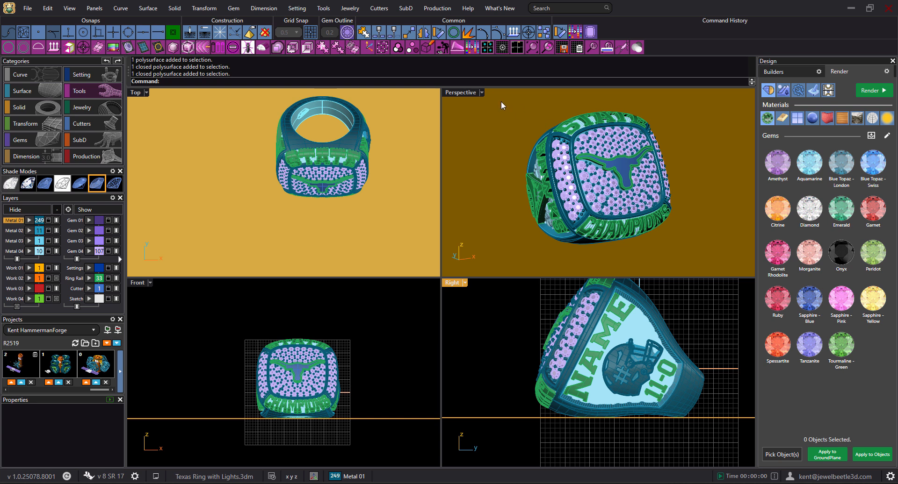
# Step: Open the named views list for the Perspective viewport and bring it into view
pyautogui.click(481, 93)
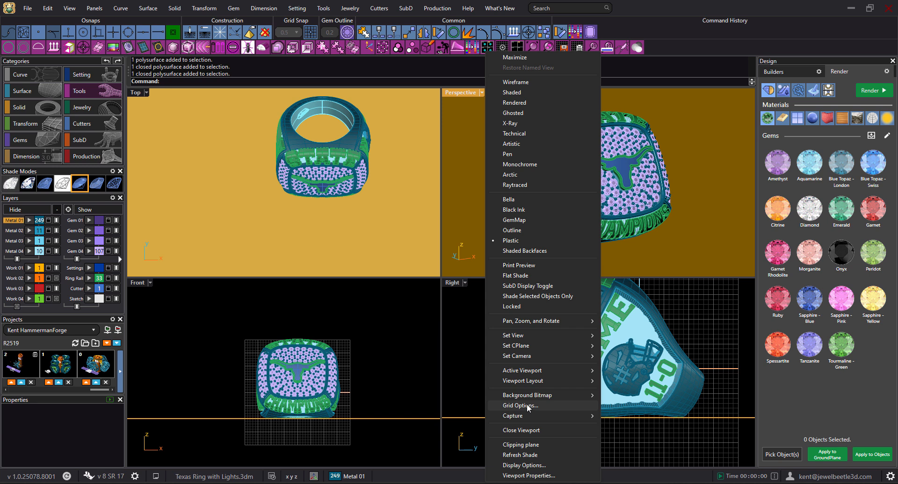
pyautogui.moveTo(530, 380)
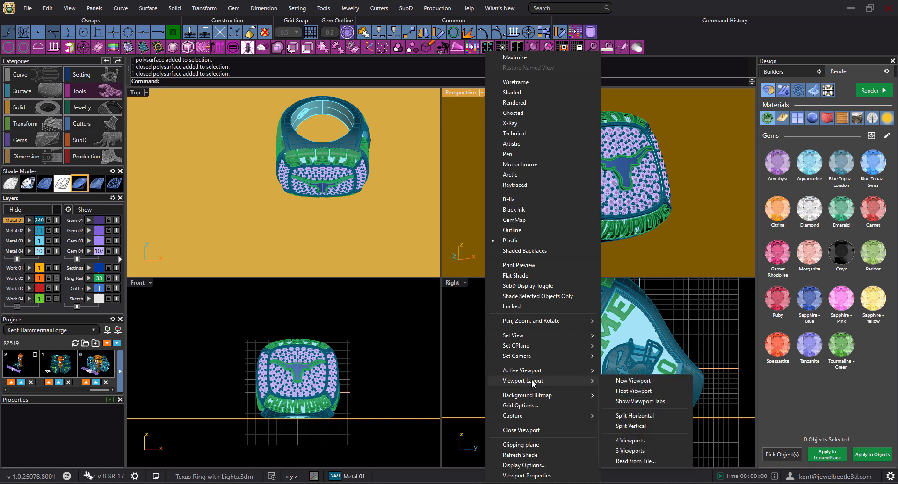
pyautogui.moveTo(534, 334)
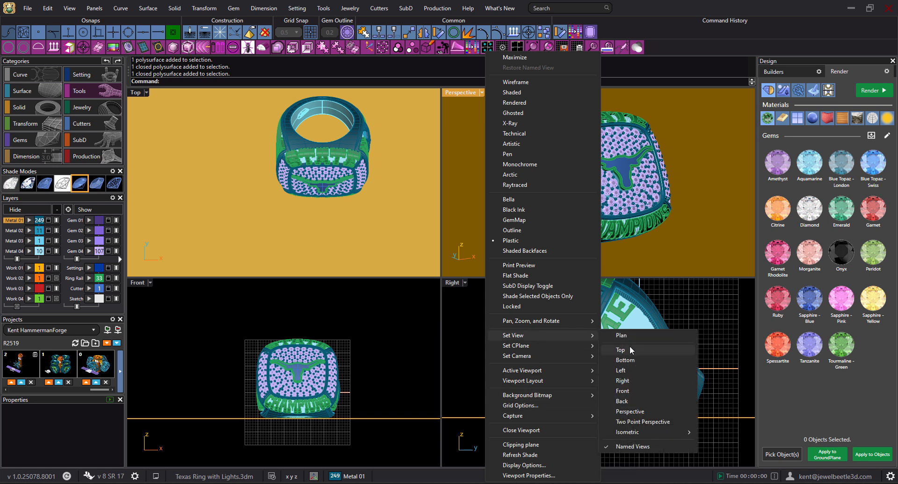
pyautogui.click(626, 447)
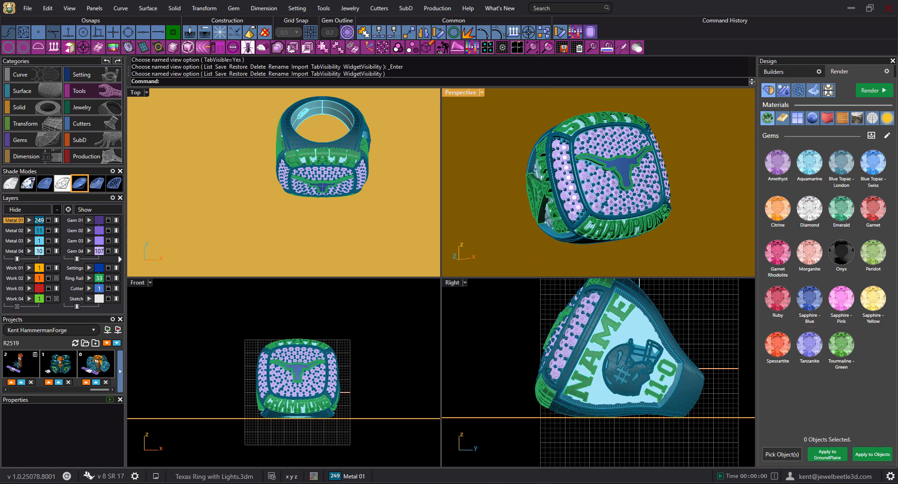
pyautogui.moveTo(897, 46); pyautogui.dragTo(668, 105)
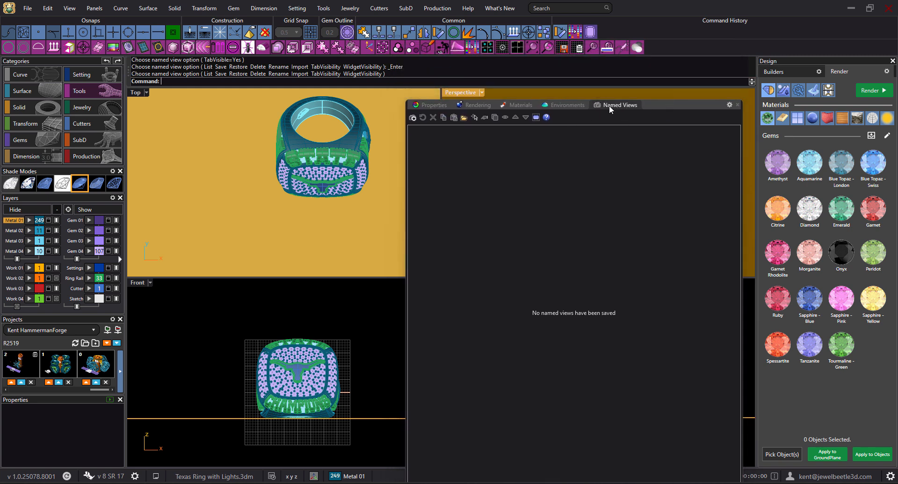
pyautogui.click(730, 106)
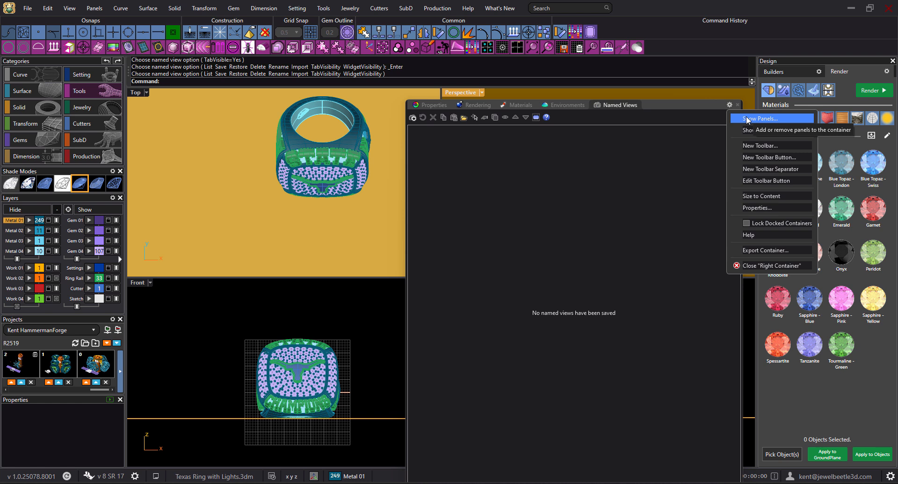
pyautogui.click(669, 158)
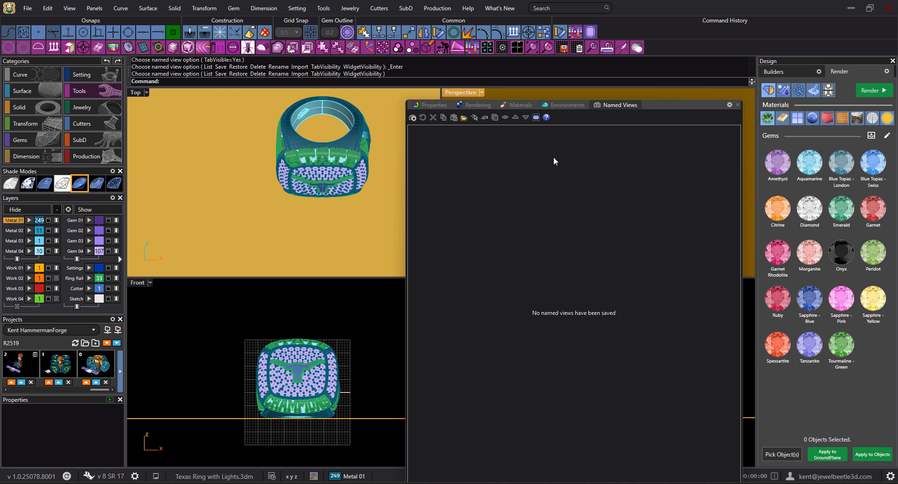
# Step: Save the current perspective view as a named view called Texas Ring 01 and clear the list off the workspace
pyautogui.click(413, 117)
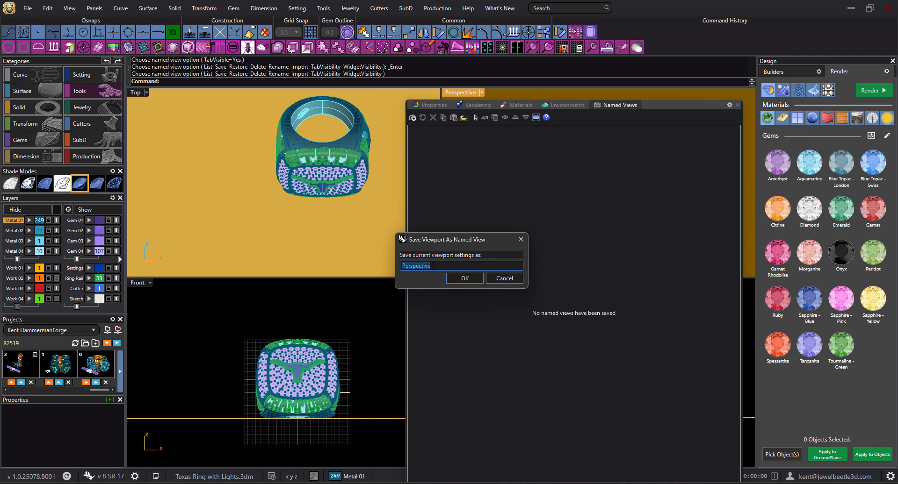
pyautogui.write('Texas Rein')
pyautogui.press('BackSpace')
pyautogui.press('BackSpace')
pyautogui.write('ing')
pyautogui.click(467, 279)
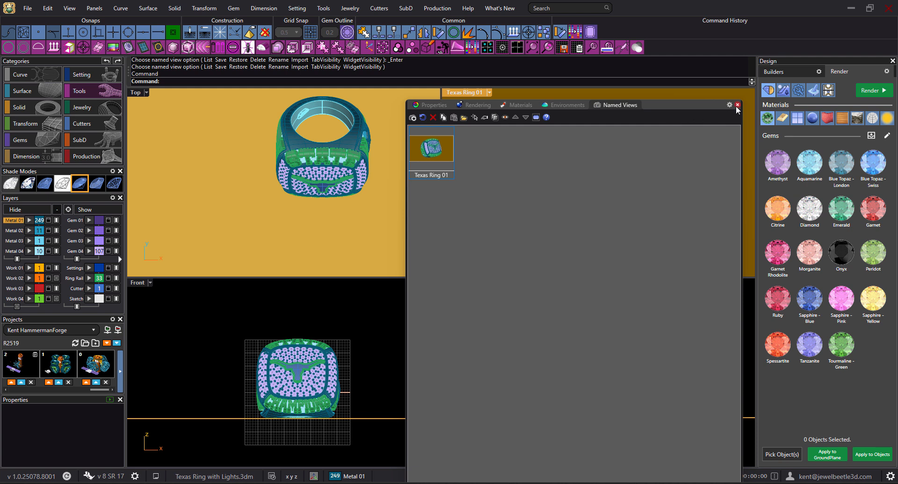
pyautogui.moveTo(676, 107); pyautogui.dragTo(897, 112)
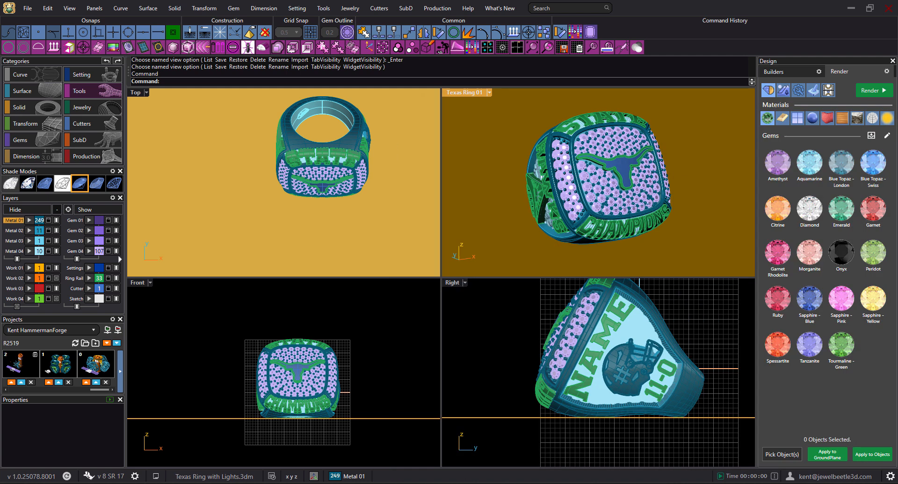
# Step: Orbit the ring slightly in the perspective viewport and restore the saved view Texas Ring 01
pyautogui.moveTo(584, 188)
pyautogui.mouseDown(button='right')
pyautogui.moveTo(683, 173)
pyautogui.moveTo(447, 174)
pyautogui.moveTo(611, 184)
pyautogui.moveTo(582, 192)
pyautogui.moveTo(594, 192)
pyautogui.mouseUp(button='right')
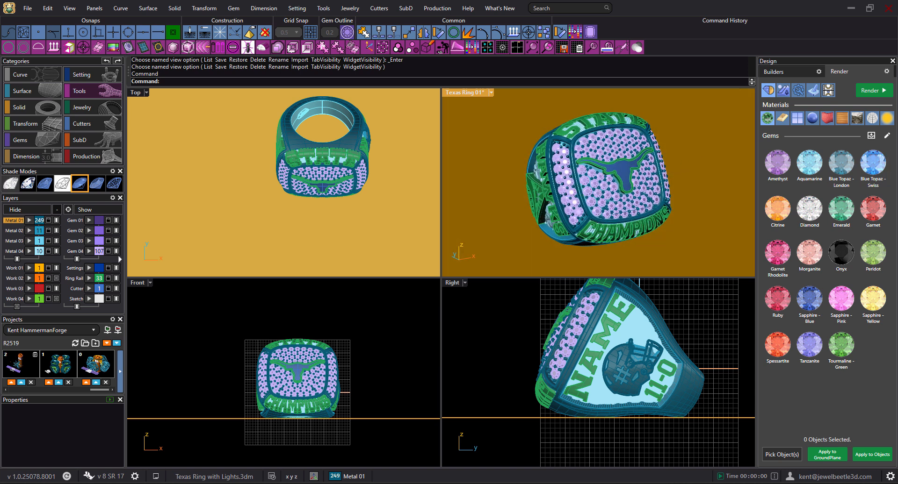
pyautogui.moveTo(897, 89); pyautogui.dragTo(385, 108)
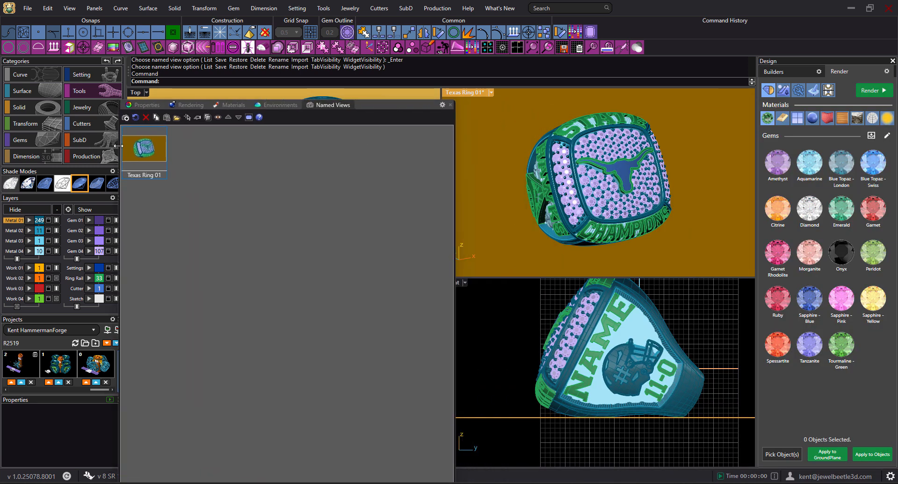
pyautogui.doubleClick(152, 155)
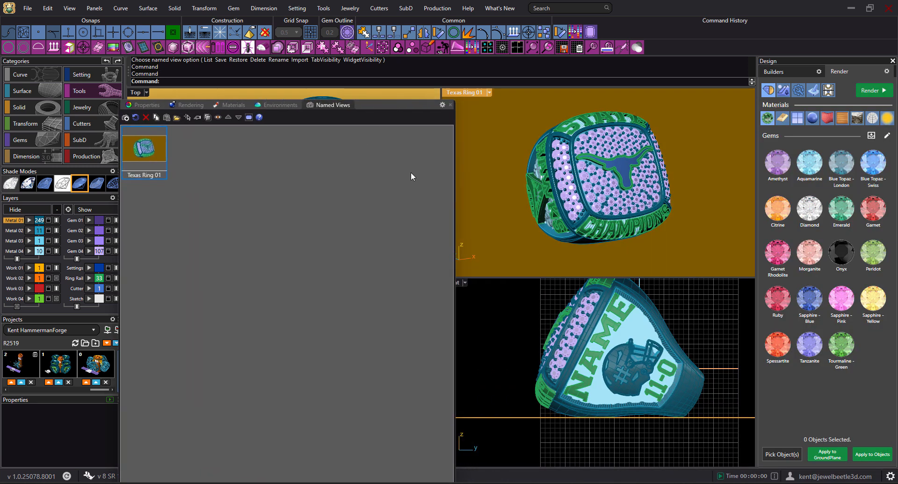
pyautogui.moveTo(392, 106); pyautogui.dragTo(897, 105)
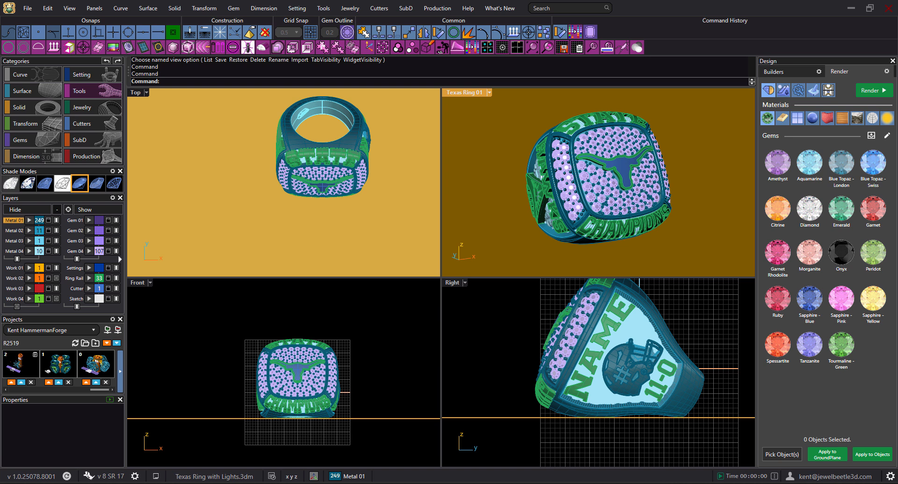
# Step: Look through the document's materials and purge the unused ones with the jbPurgeUnusedMaterials command
pyautogui.moveTo(897, 105); pyautogui.dragTo(477, 145)
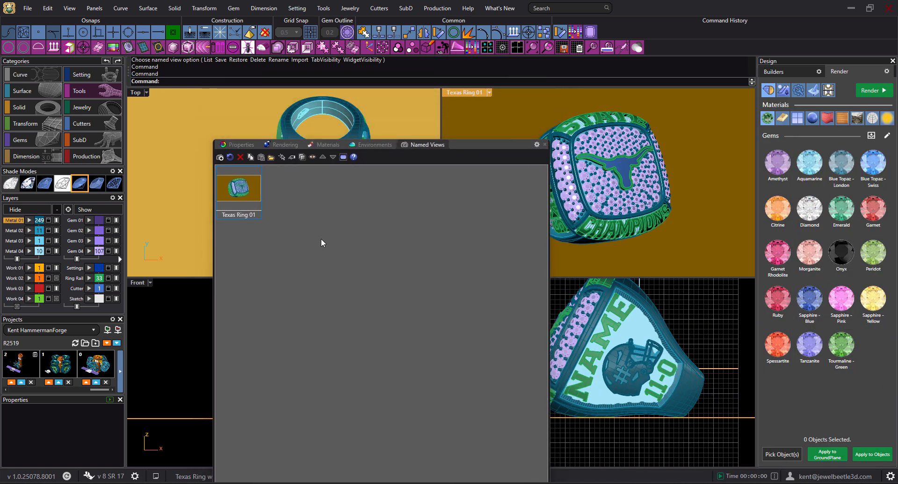
pyautogui.click(330, 145)
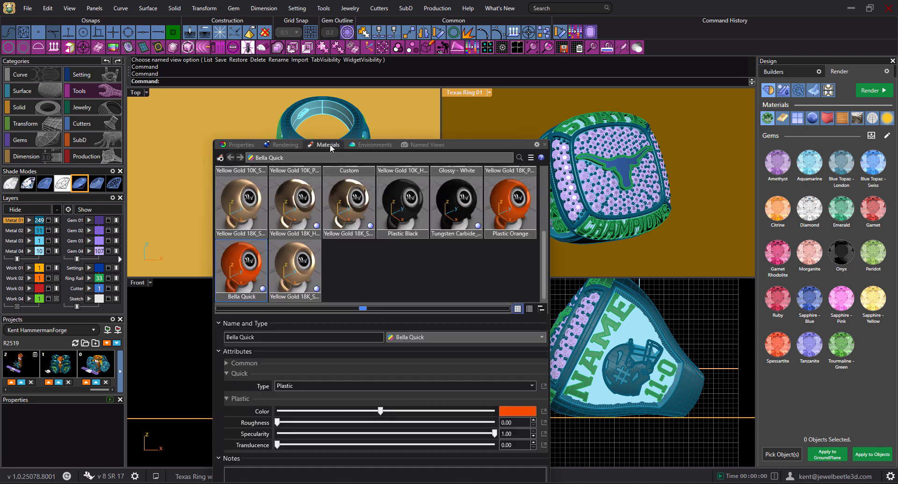
pyautogui.scroll(2, 439, 269)
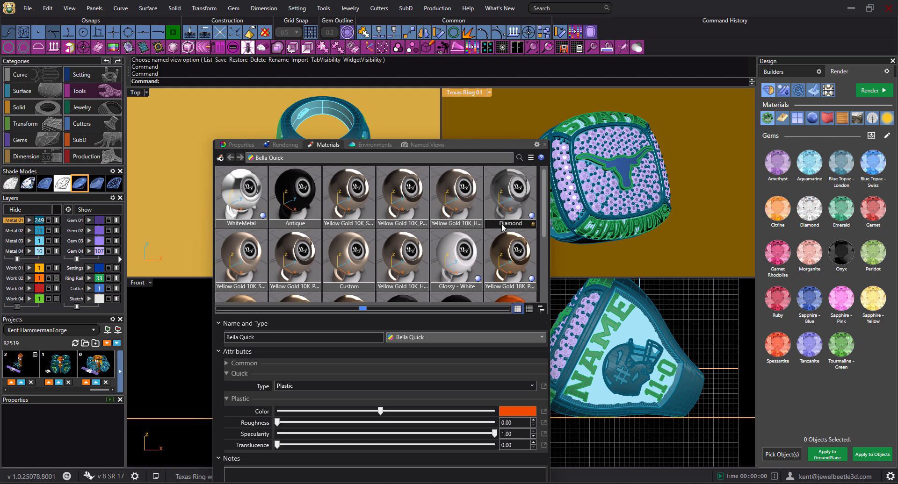
pyautogui.scroll(-4, 403, 229)
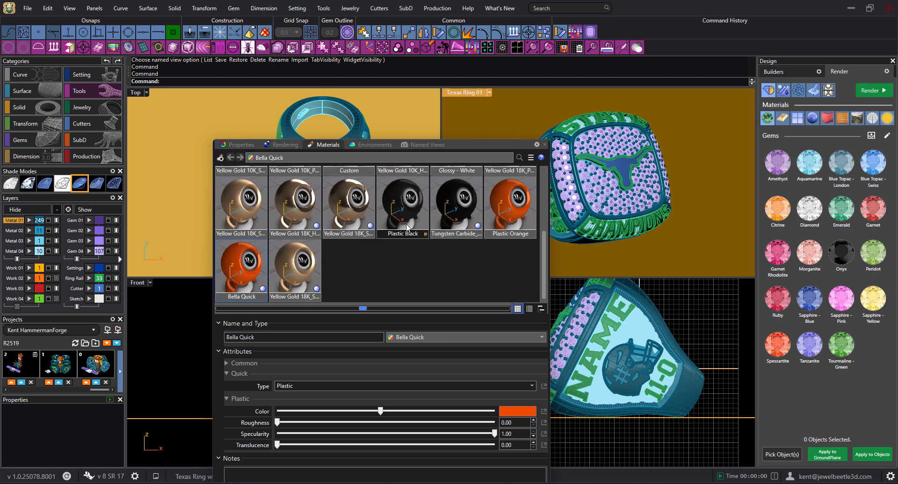
pyautogui.scroll(3, 409, 257)
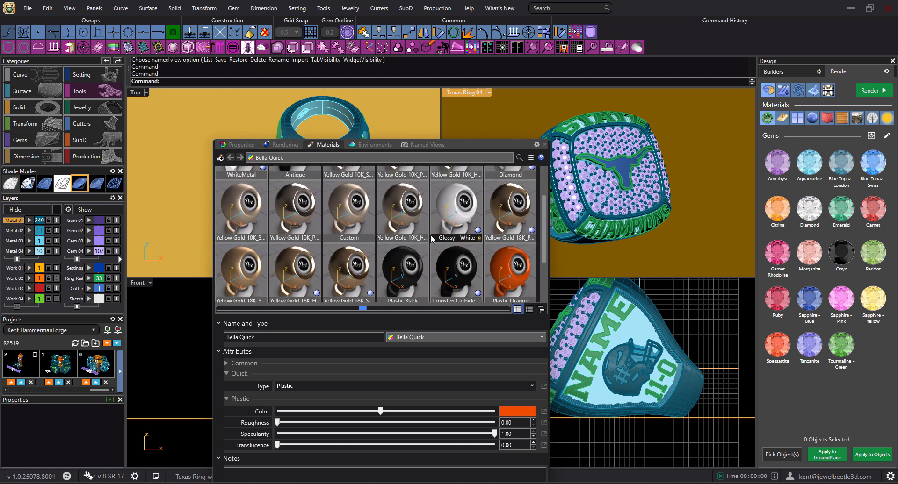
pyautogui.scroll(-2, 421, 264)
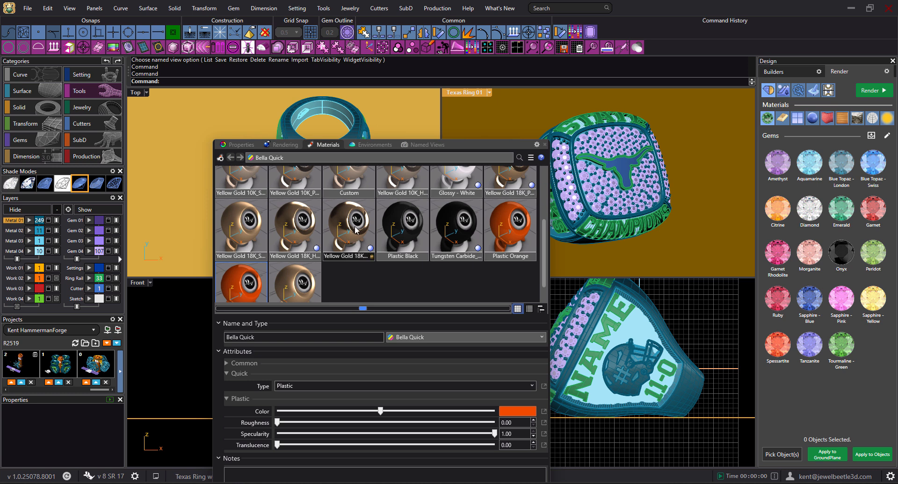
pyautogui.scroll(-1, 368, 257)
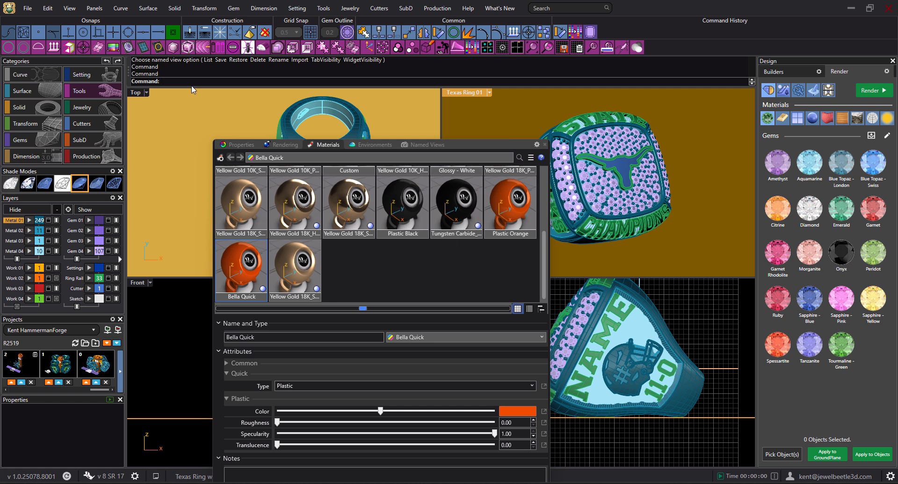
pyautogui.write('jbPurgeUnusedMaterials')
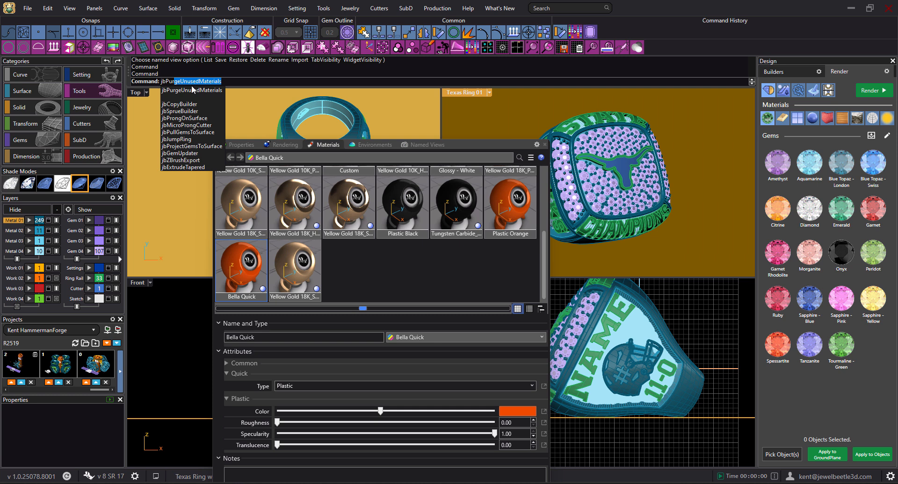
pyautogui.press('Return')
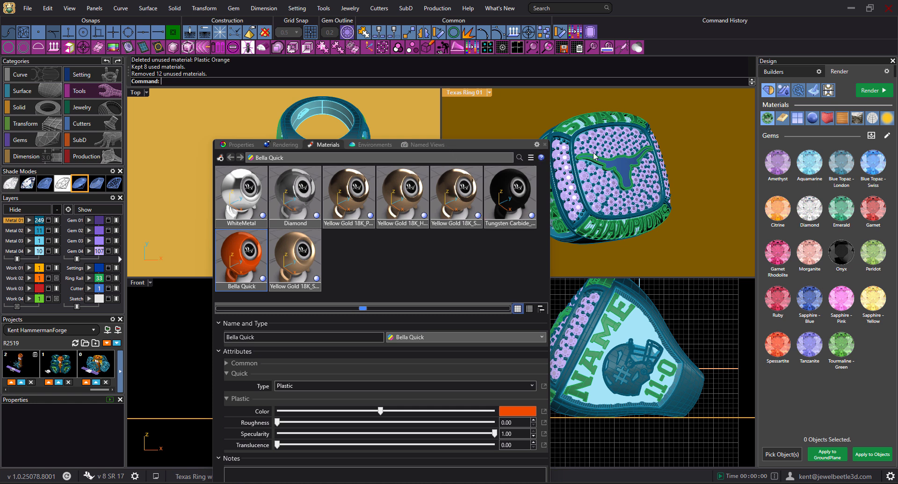
pyautogui.moveTo(455, 145); pyautogui.dragTo(827, 93)
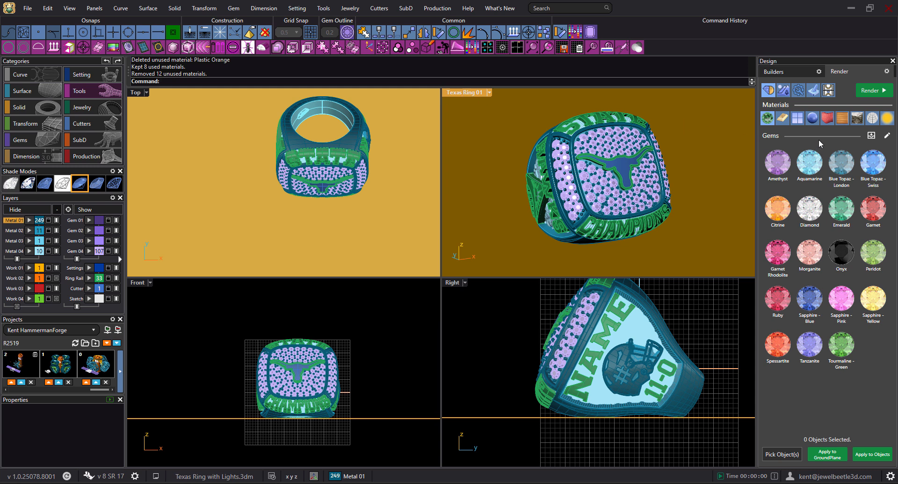
# Step: Review the document's render environment and its Basic Environment settings
pyautogui.moveTo(897, 104); pyautogui.dragTo(435, 114)
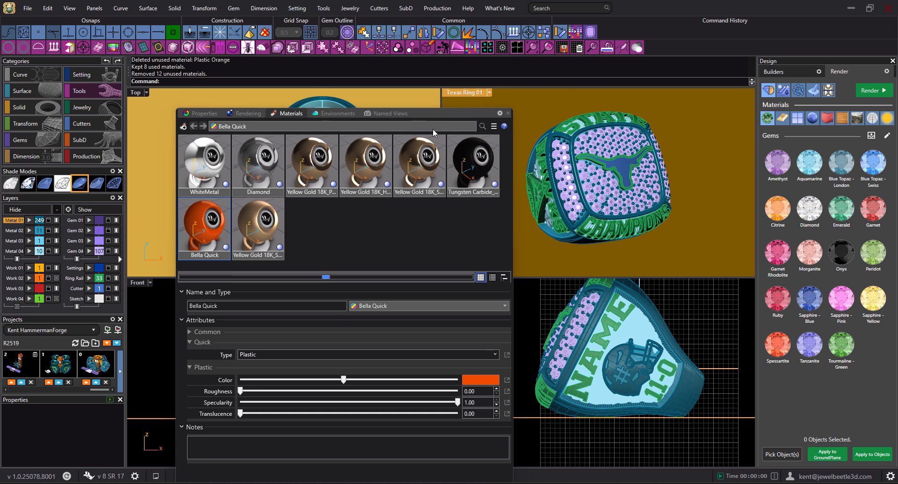
pyautogui.click(329, 114)
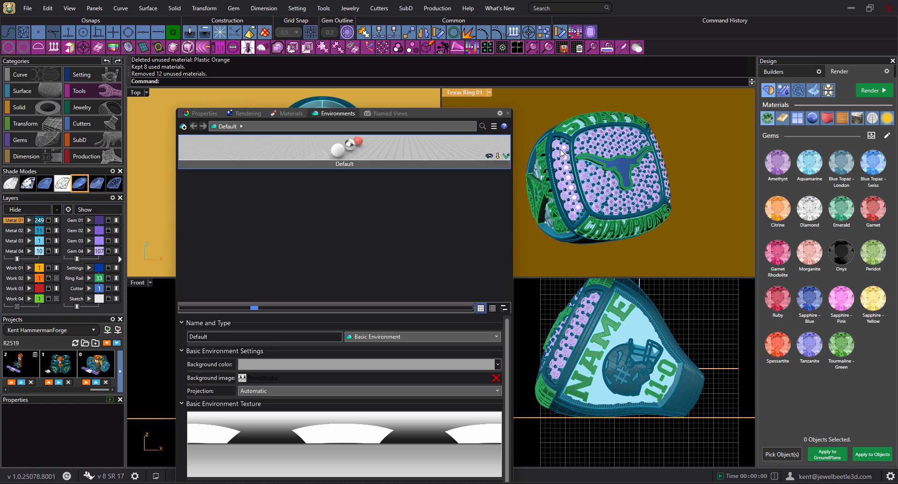
pyautogui.moveTo(429, 112); pyautogui.dragTo(893, 115)
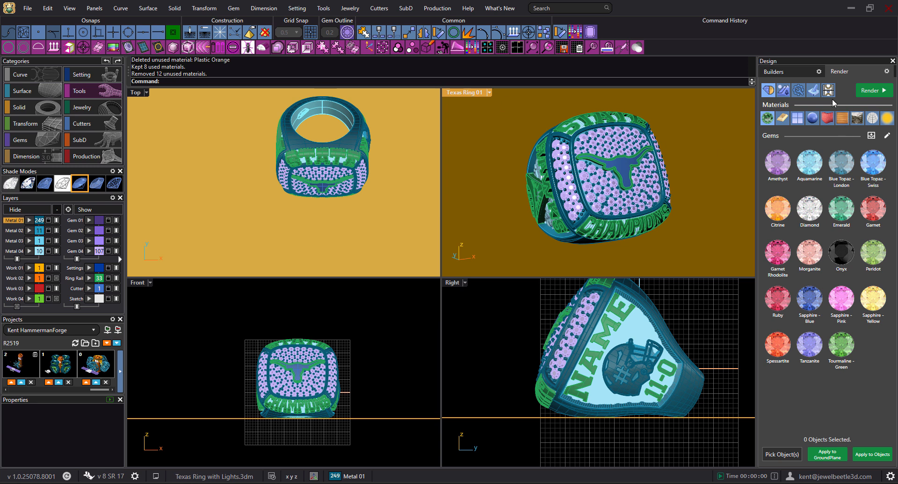
# Step: Enable Show Safe Frame in the render options and check the frame in the Top and Texas Ring 01 viewports
pyautogui.click(798, 89)
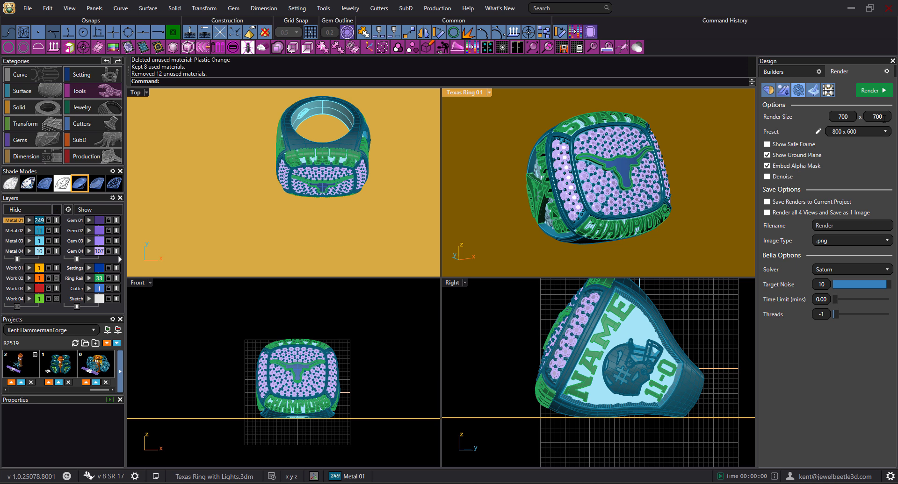
pyautogui.click(768, 145)
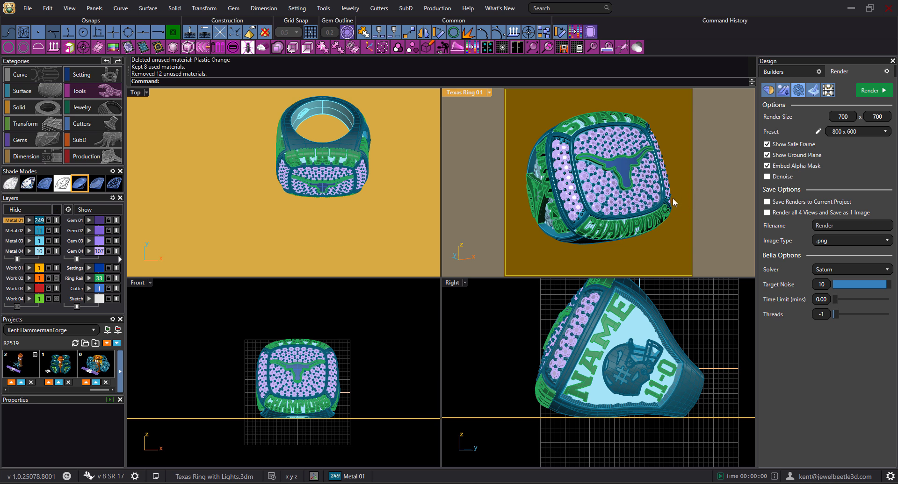
pyautogui.click(306, 238)
pyautogui.scroll(-2, 316, 177)
pyautogui.moveTo(310, 185)
pyautogui.mouseDown(button='right')
pyautogui.moveTo(287, 193)
pyautogui.moveTo(310, 177)
pyautogui.mouseUp(button='right')
pyautogui.scroll(6, 294, 180)
pyautogui.scroll(-1, 304, 171)
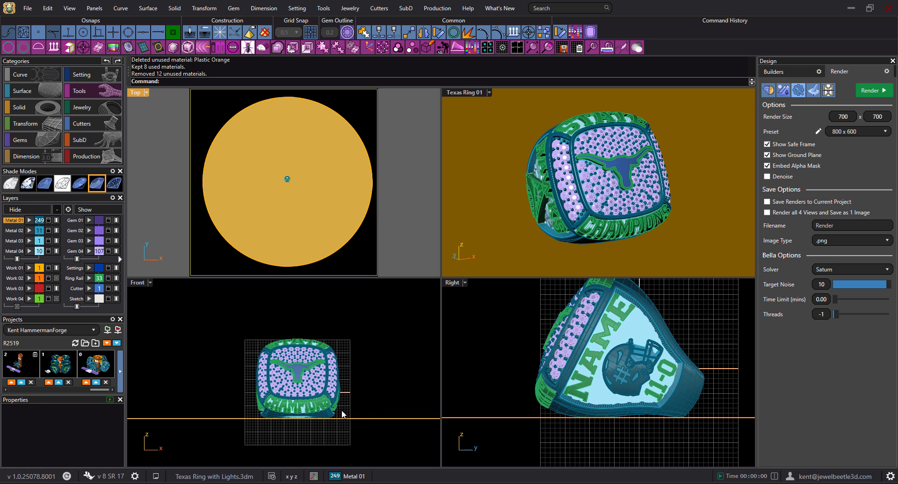
pyautogui.click(466, 92)
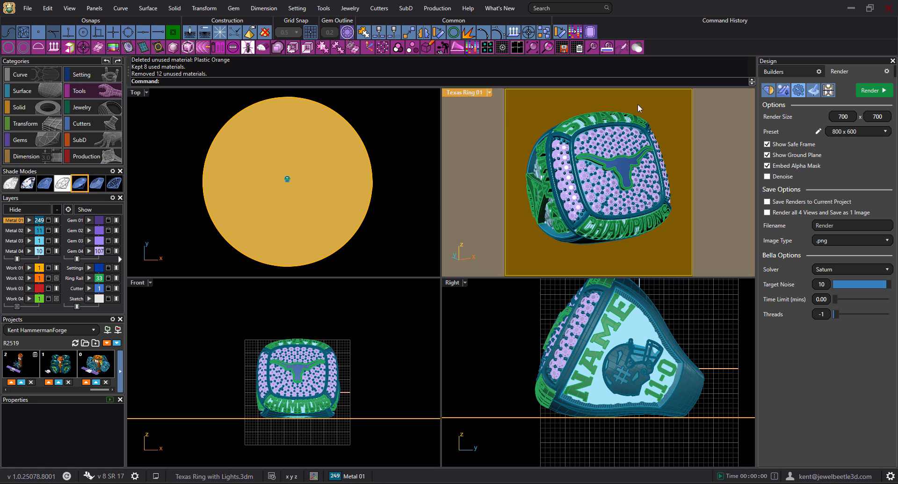
# Step: Render the ring from the Texas Ring 01 view and enable Denoise in the render options
pyautogui.click(869, 94)
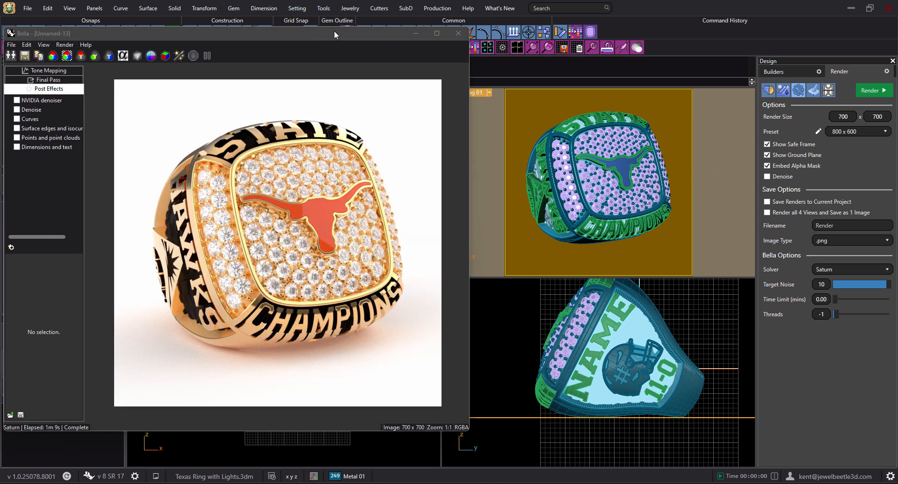
pyautogui.moveTo(337, 32); pyautogui.dragTo(419, 29)
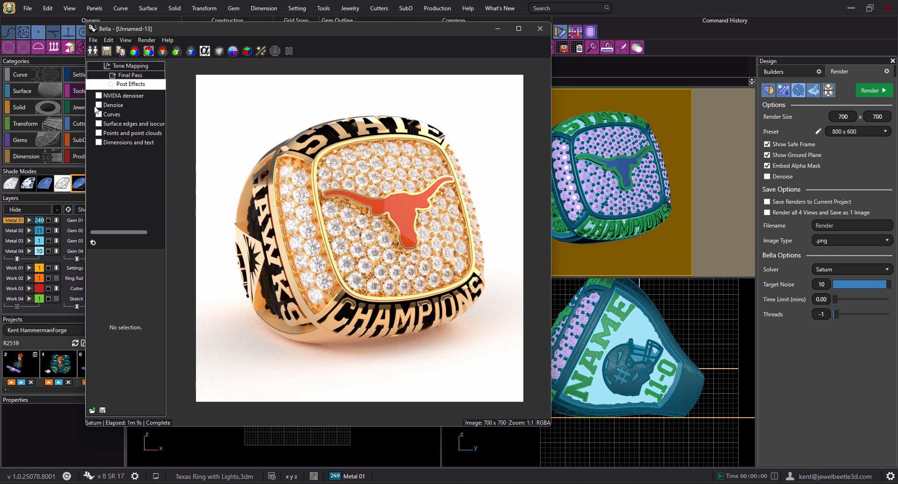
pyautogui.click(767, 177)
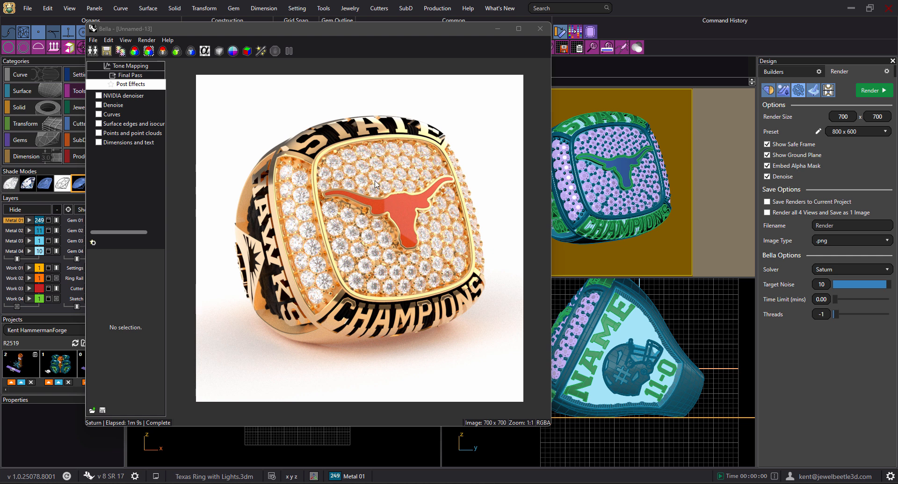
pyautogui.click(540, 30)
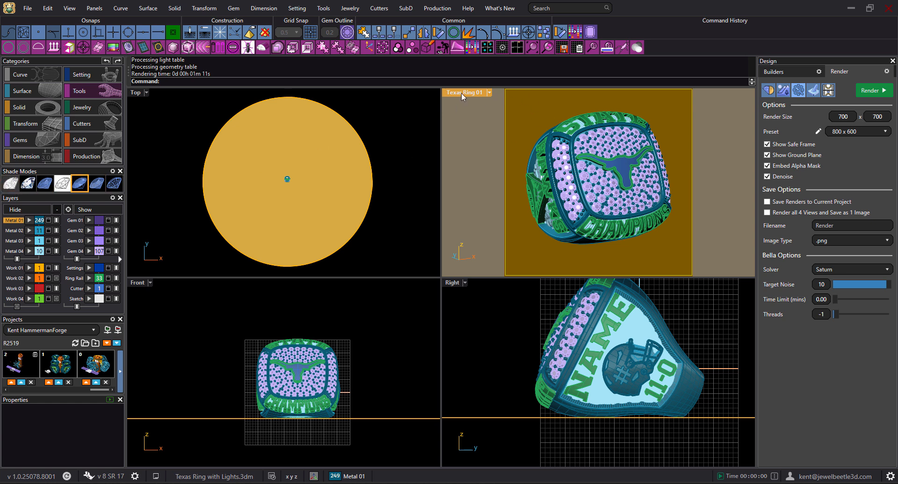
# Step: Switch the Texas Ring 01 viewport to the live Bella render display mode
pyautogui.scroll(15, 276, 183)
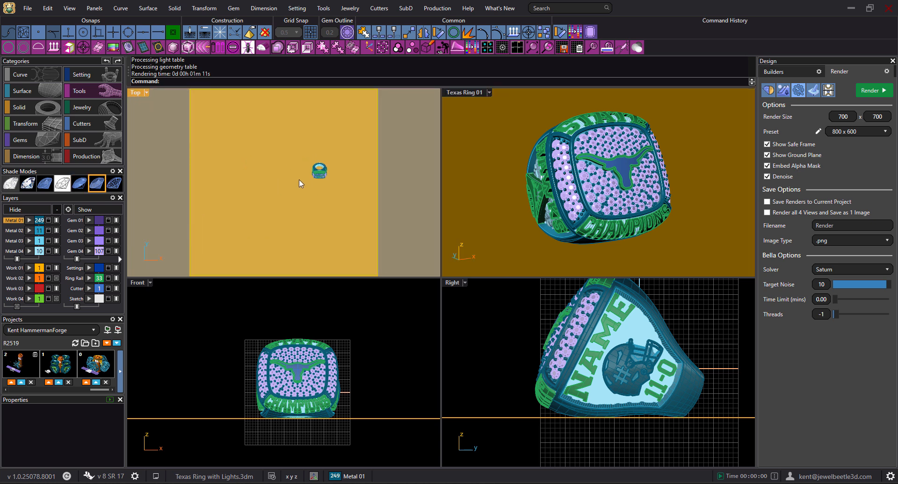
pyautogui.moveTo(316, 173); pyautogui.dragTo(257, 184, button='right')
pyautogui.scroll(5, 287, 163)
pyautogui.moveTo(309, 170); pyautogui.dragTo(298, 172, button='right')
pyautogui.click(468, 92)
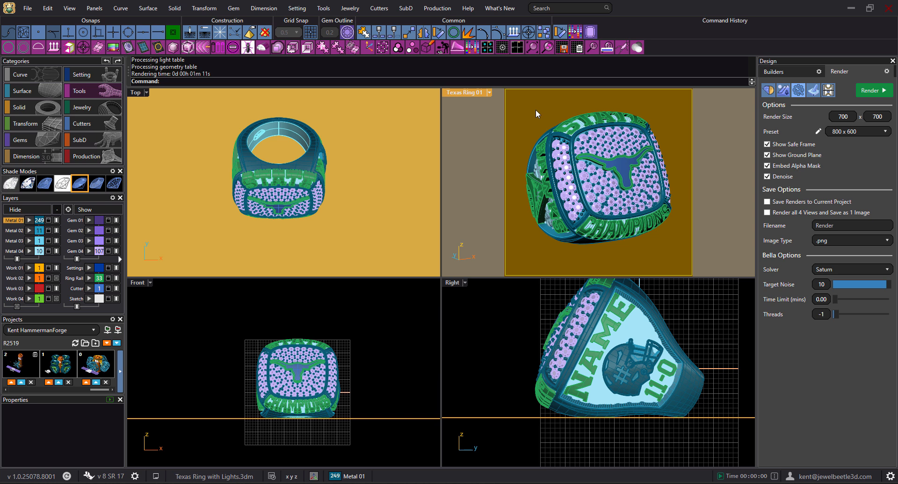
pyautogui.click(11, 184)
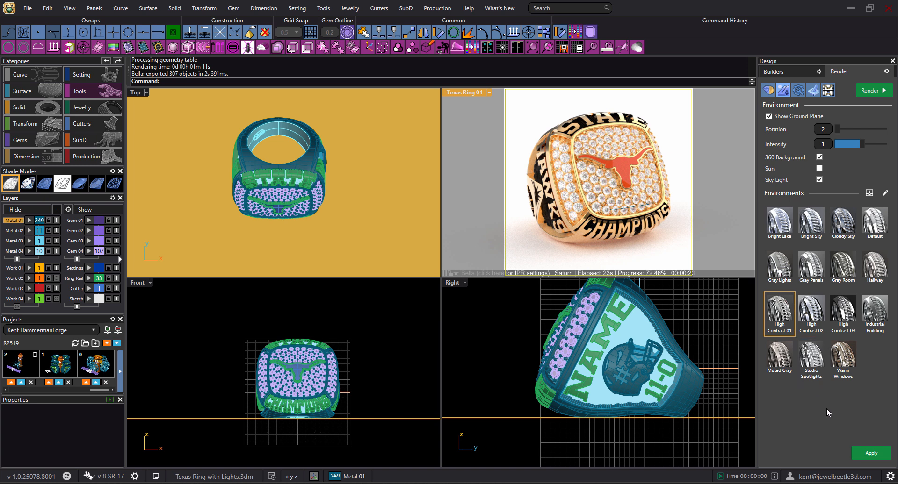
# Step: Apply the High Contrast 01 environment, set its rotation to 103 and close the finished render
pyautogui.click(865, 453)
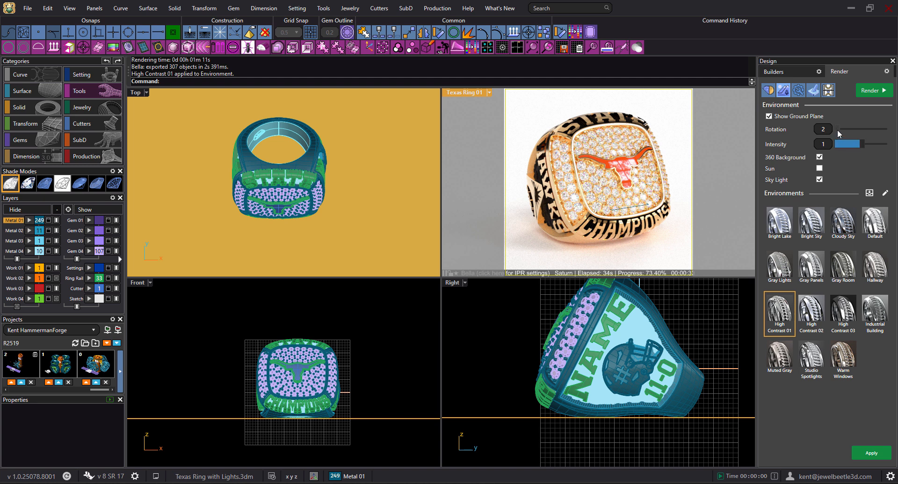
pyautogui.moveTo(840, 130); pyautogui.dragTo(854, 129)
pyautogui.scroll(3, 844, 130)
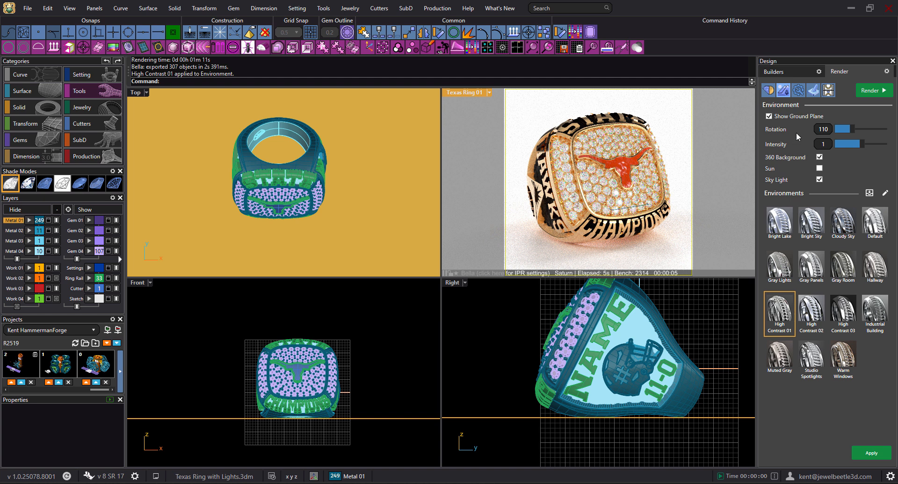
pyautogui.click(852, 129)
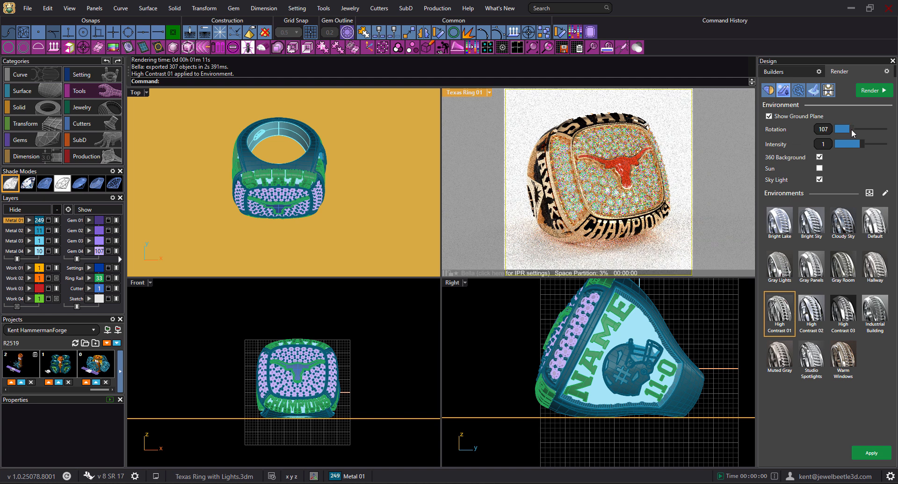
pyautogui.moveTo(851, 129); pyautogui.dragTo(849, 129)
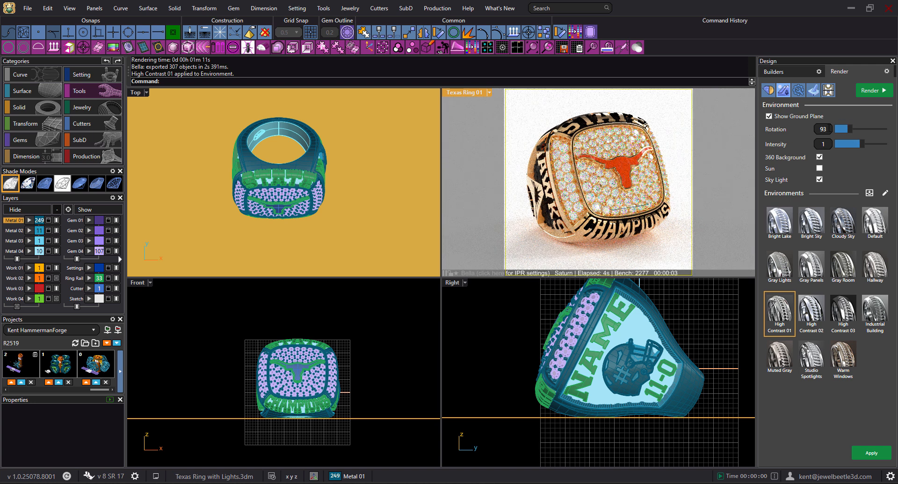
pyautogui.write('103')
pyautogui.press('Return')
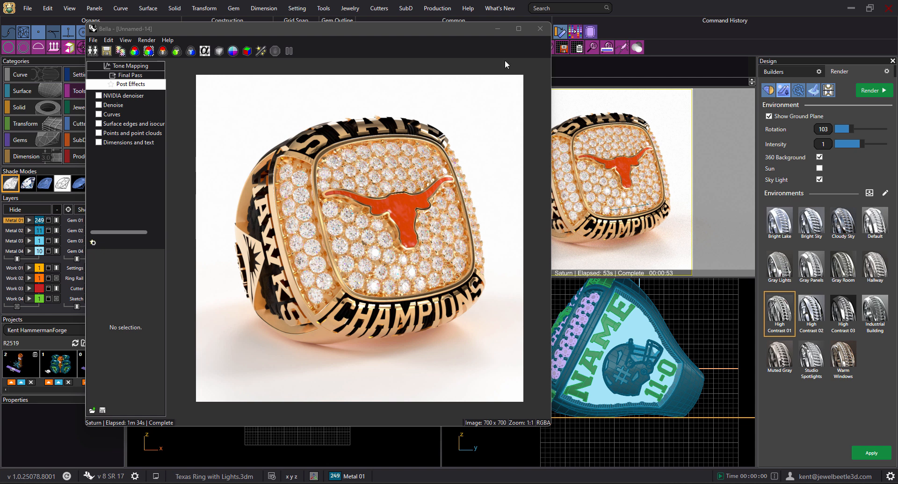
pyautogui.click(539, 31)
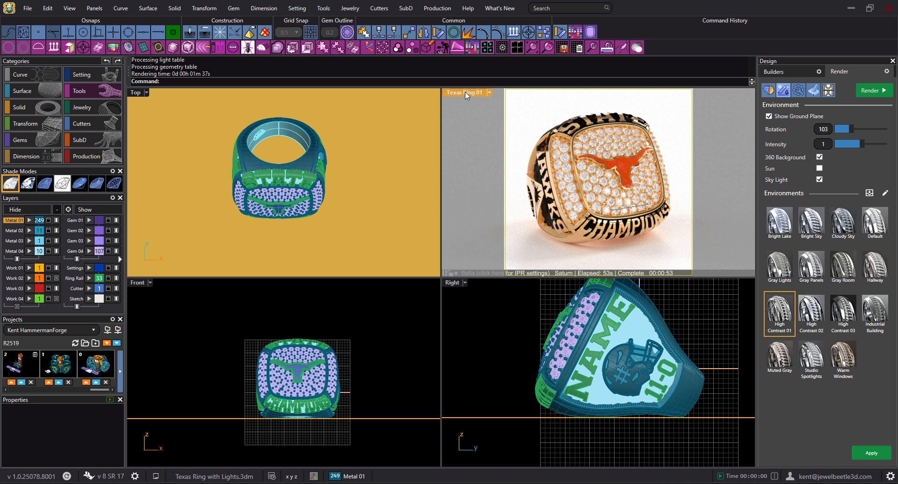
pyautogui.write('Lights')
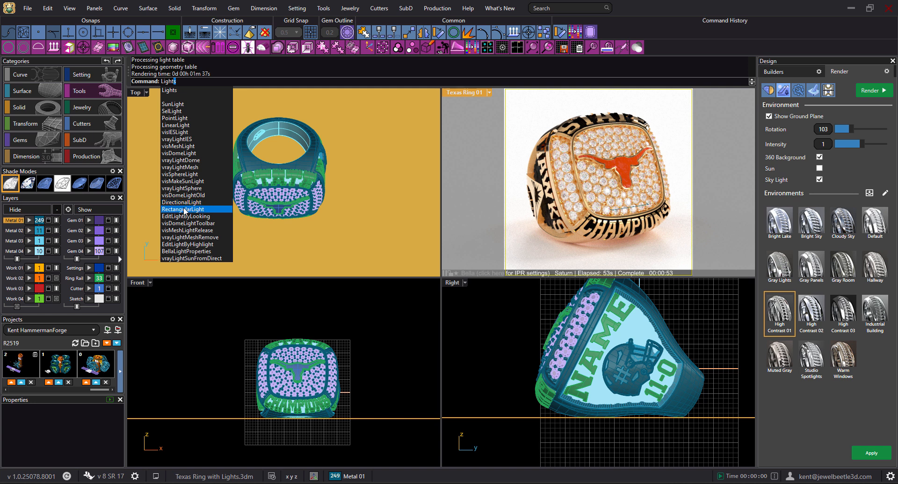
pyautogui.click(186, 82)
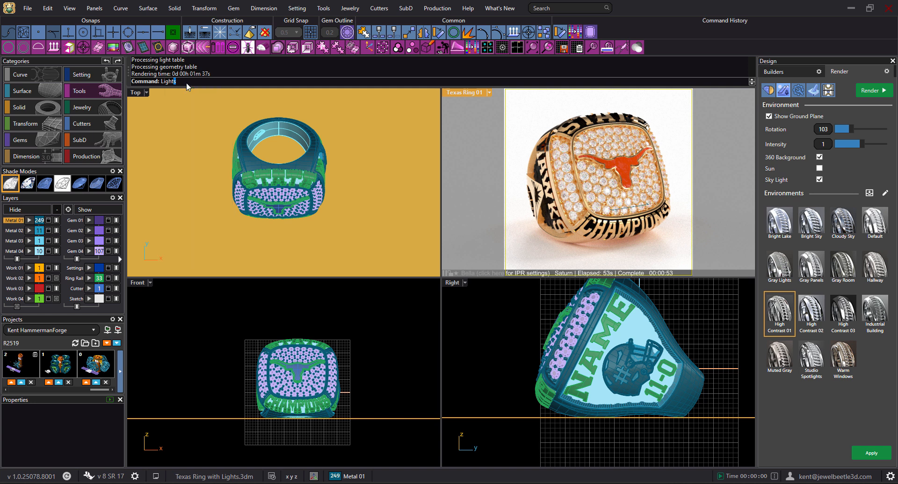
pyautogui.doubleClick(171, 83)
pyautogui.write('Spotlight')
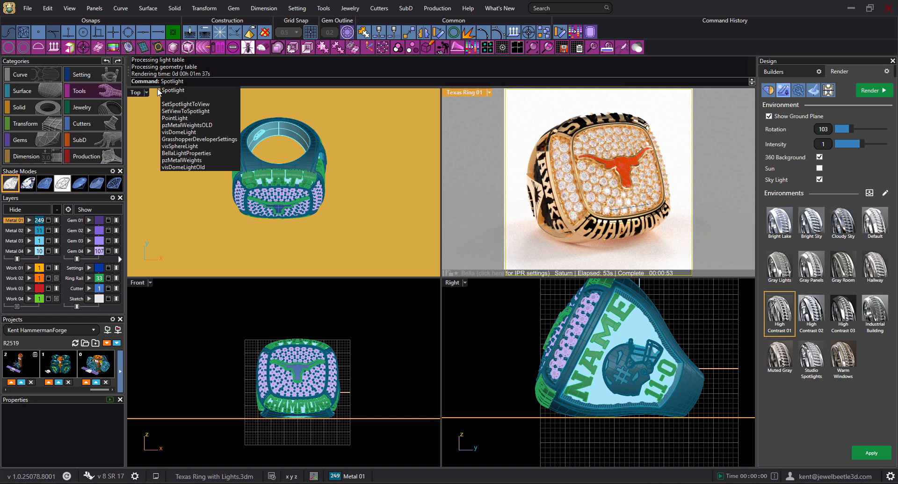
pyautogui.press('BackSpace')
pyautogui.press('BackSpace')
pyautogui.press('BackSpace')
pyautogui.press('BackSpace')
pyautogui.press('BackSpace')
pyautogui.press('BackSpace')
pyautogui.press('BackSpace')
pyautogui.press('BackSpace')
pyautogui.press('BackSpace')
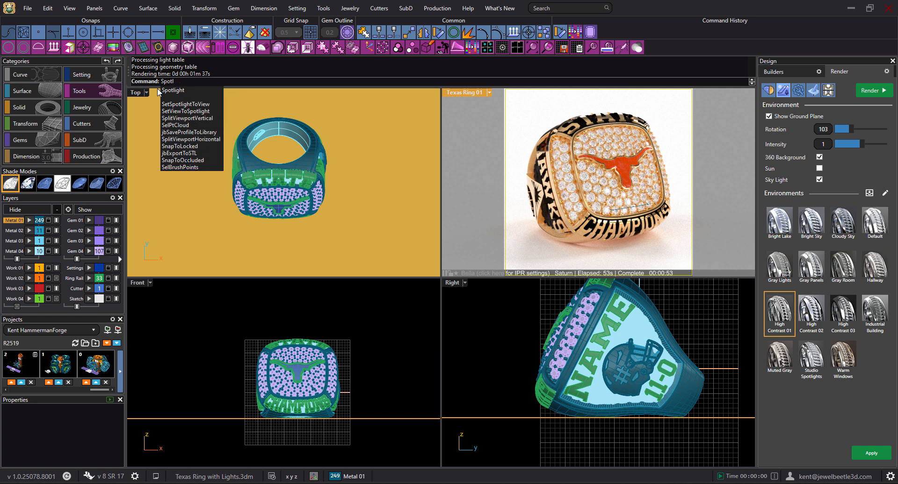
# Step: Create a rectangular light above the ring in the Front view, about as wide as the ring, with the RectangularLight command
pyautogui.write('RectangularLight')
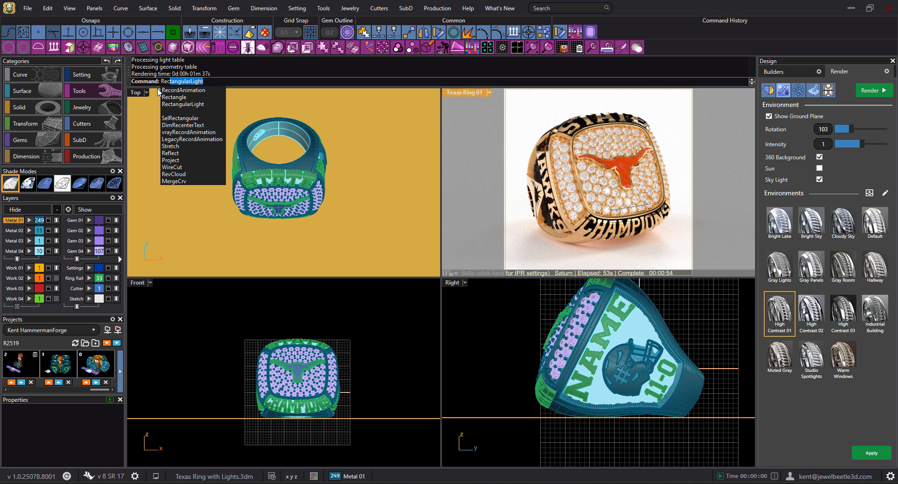
pyautogui.press('Return')
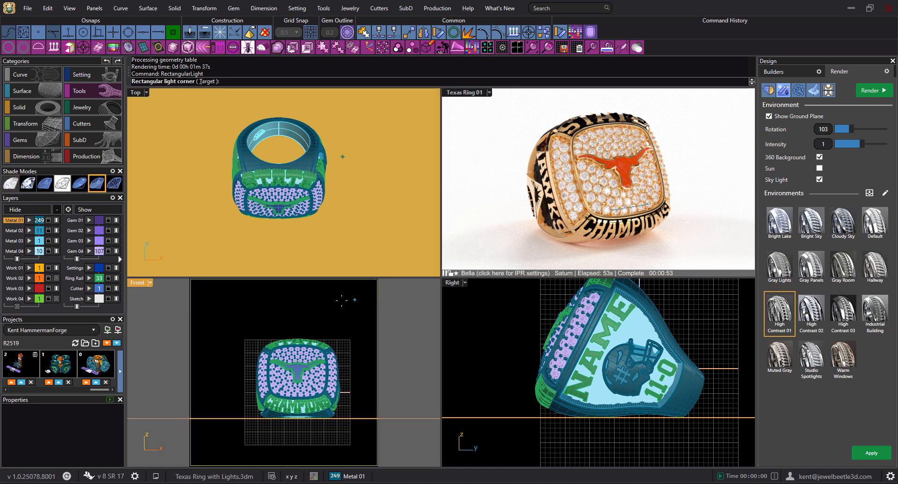
pyautogui.click(250, 300)
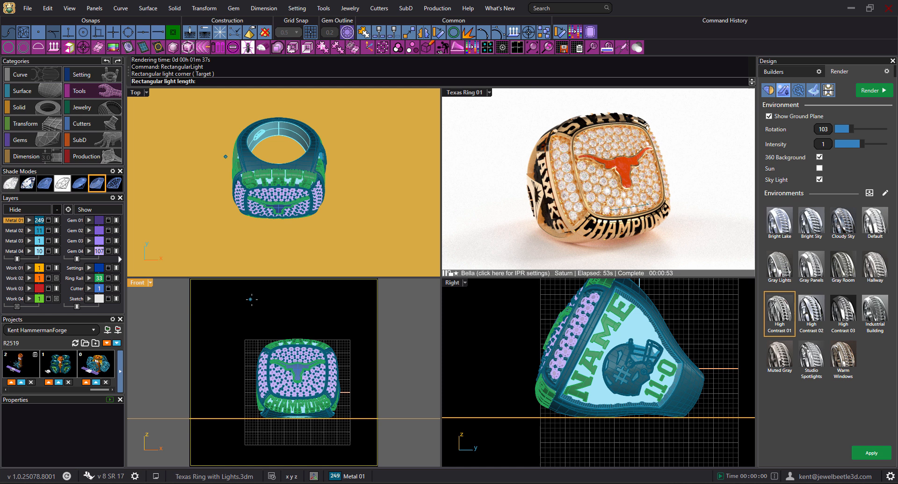
pyautogui.click(319, 300)
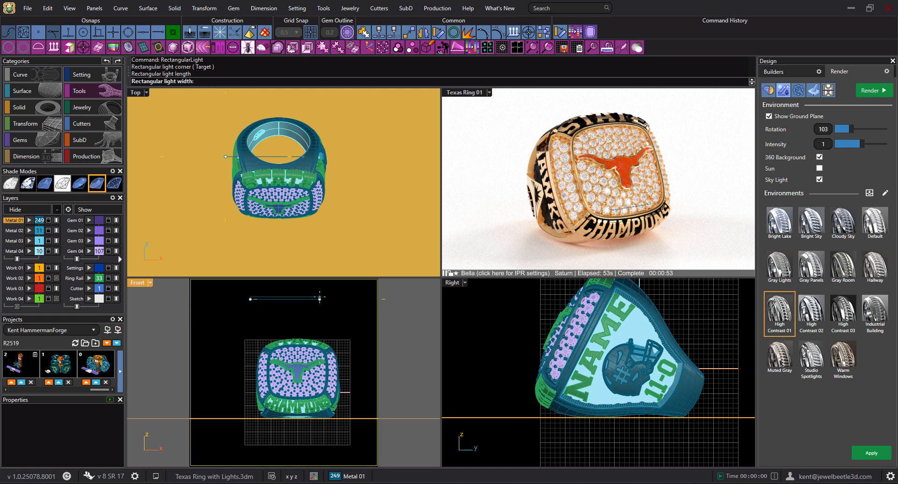
pyautogui.click(312, 332)
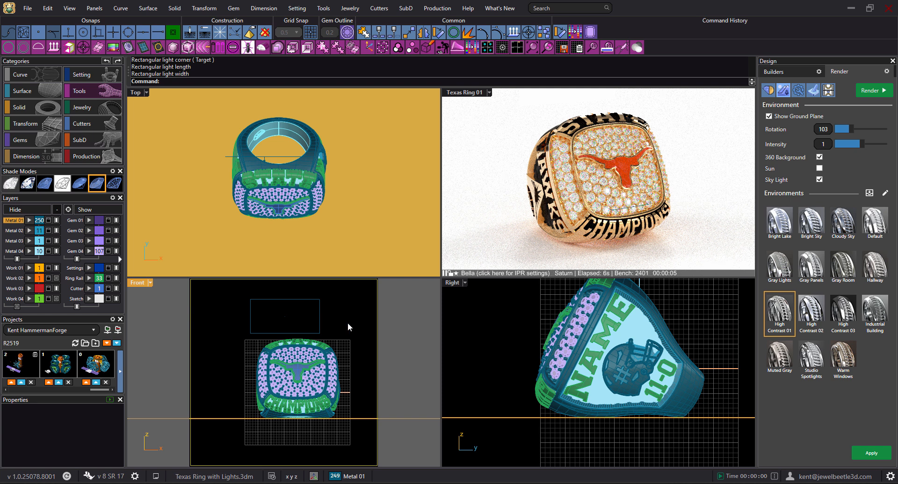
# Step: Assign the rectangular light to the Sketch layer and deselect it
pyautogui.click(318, 320)
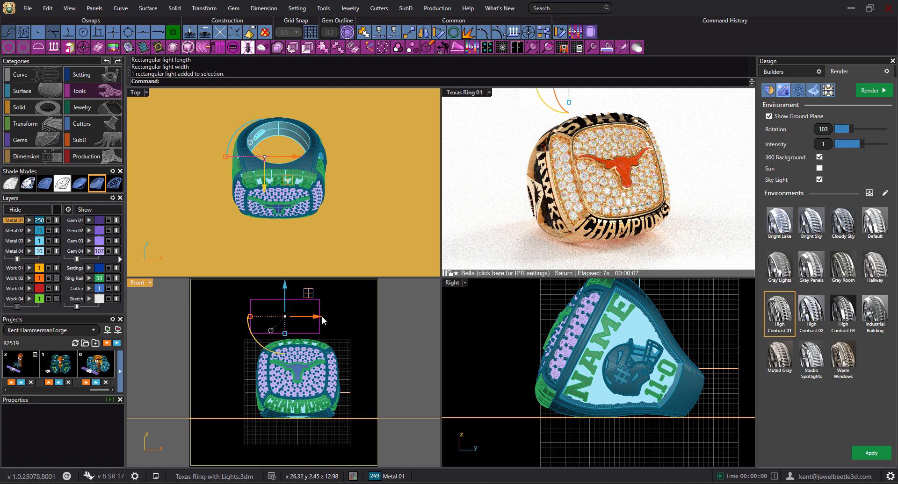
pyautogui.click(90, 300)
pyautogui.click(351, 322)
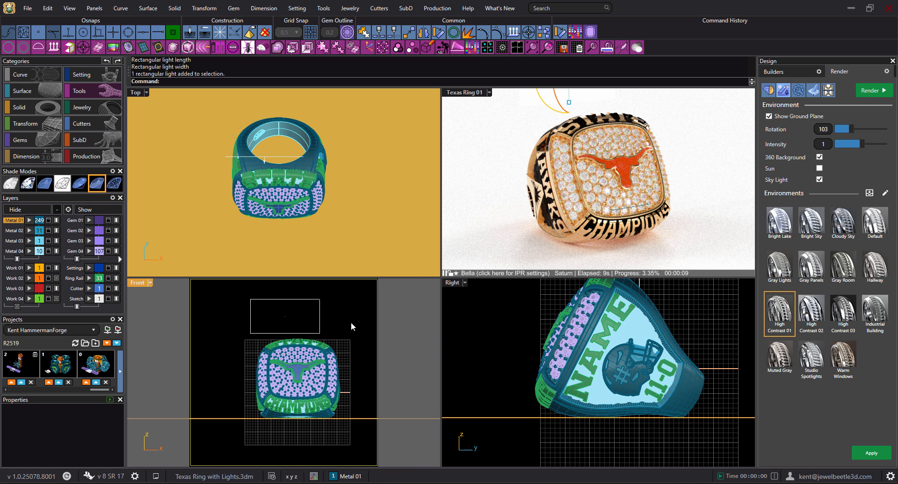
# Step: Rotate the rectangular light in the Right view so that it points down towards the ring
pyautogui.click(321, 322)
pyautogui.scroll(-5, 619, 344)
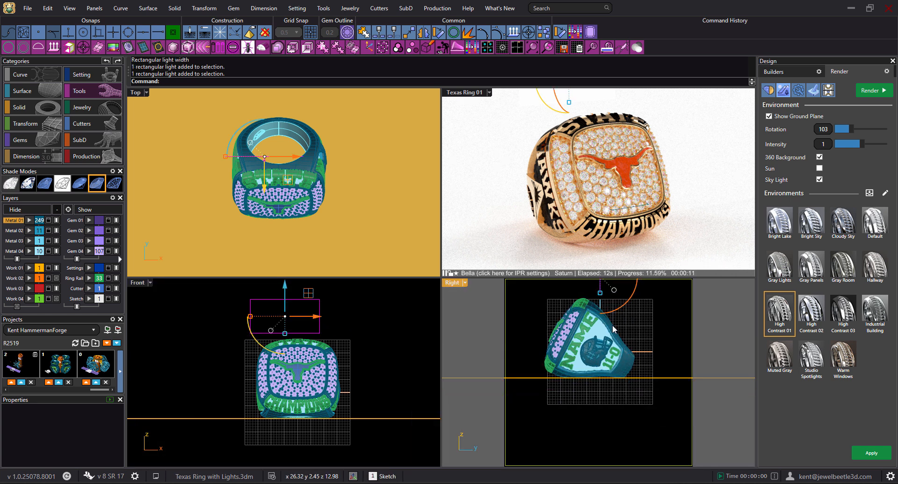
pyautogui.scroll(10, 620, 344)
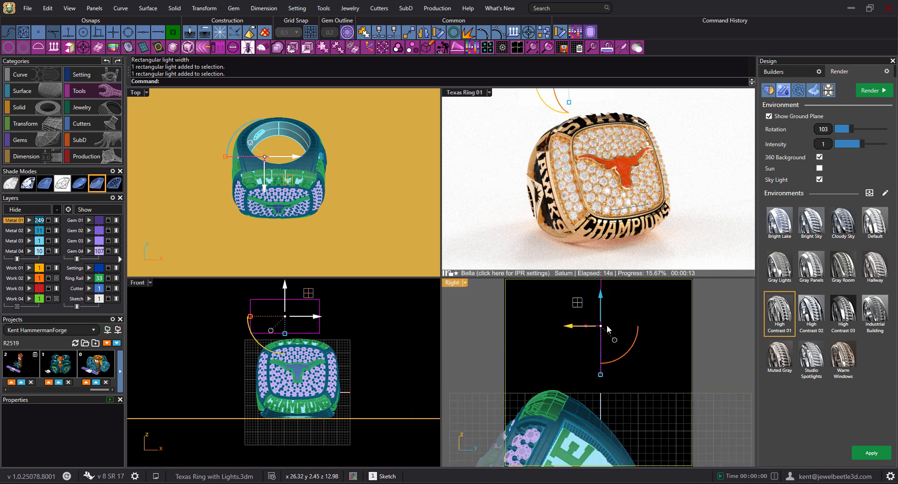
pyautogui.click(608, 343)
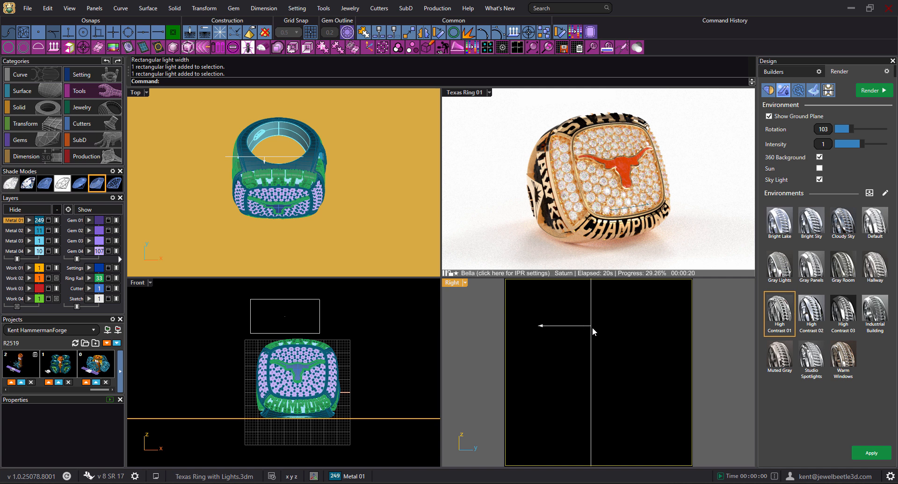
pyautogui.scroll(-5, 581, 342)
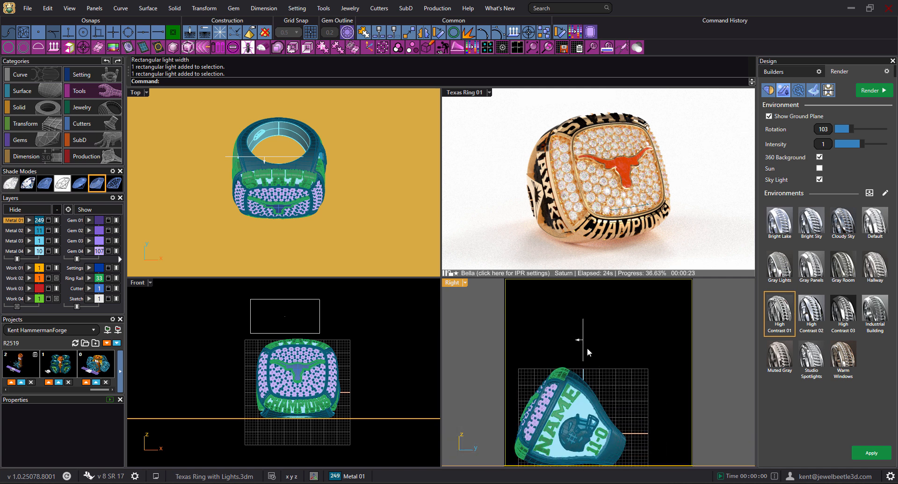
pyautogui.click(583, 353)
pyautogui.moveTo(605, 370); pyautogui.dragTo(605, 321)
pyautogui.click(600, 350)
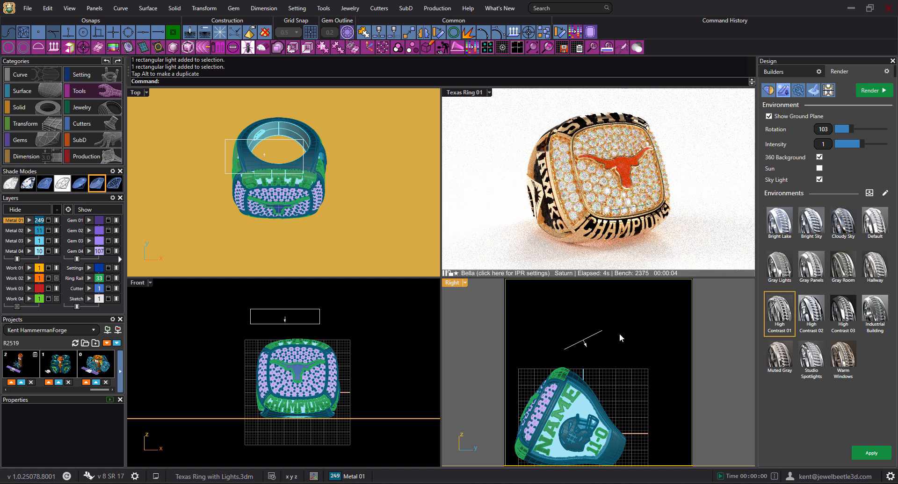
# Step: Move the rectangular light along its own plane in the Right view until it sits in front of the ring's top face
pyautogui.scroll(-2, 607, 331)
pyautogui.moveTo(615, 327); pyautogui.dragTo(620, 319, button='right')
pyautogui.click(599, 332)
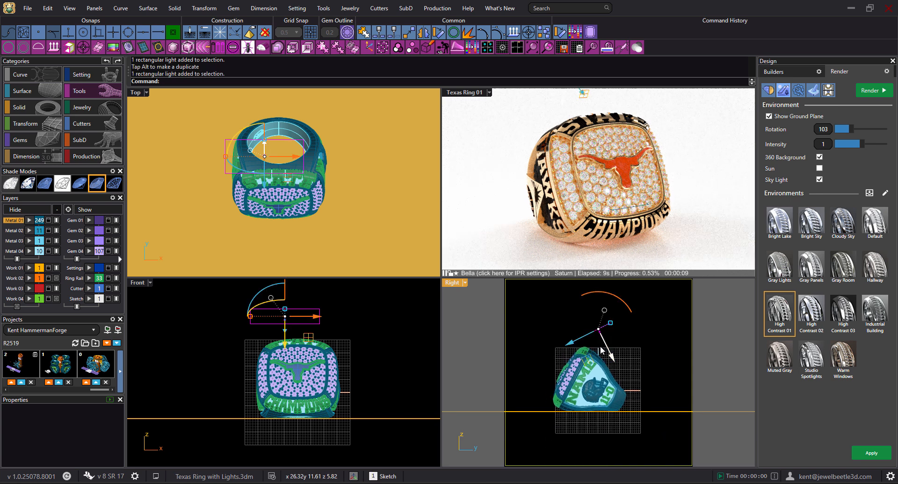
pyautogui.moveTo(571, 362); pyautogui.dragTo(544, 375)
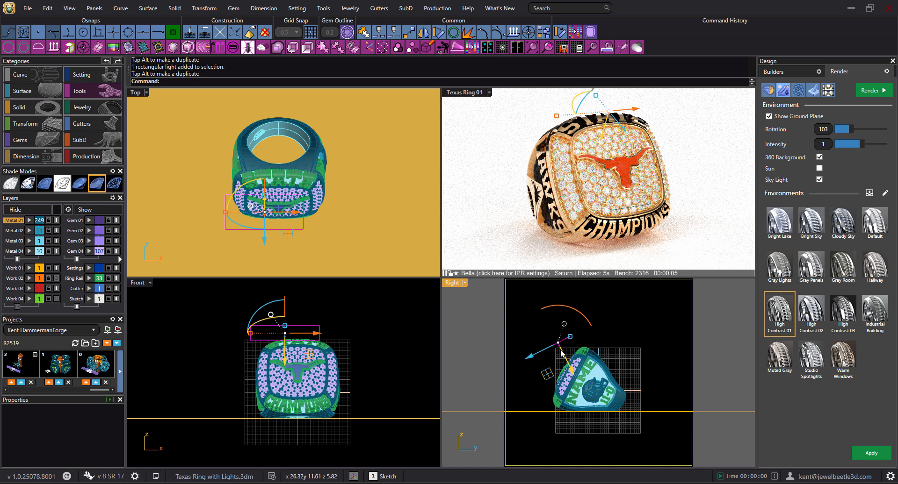
# Step: Keep the gumball aligned to the object, tilt the light to face the ring's top more directly and shift it slightly downward
pyautogui.click(564, 324)
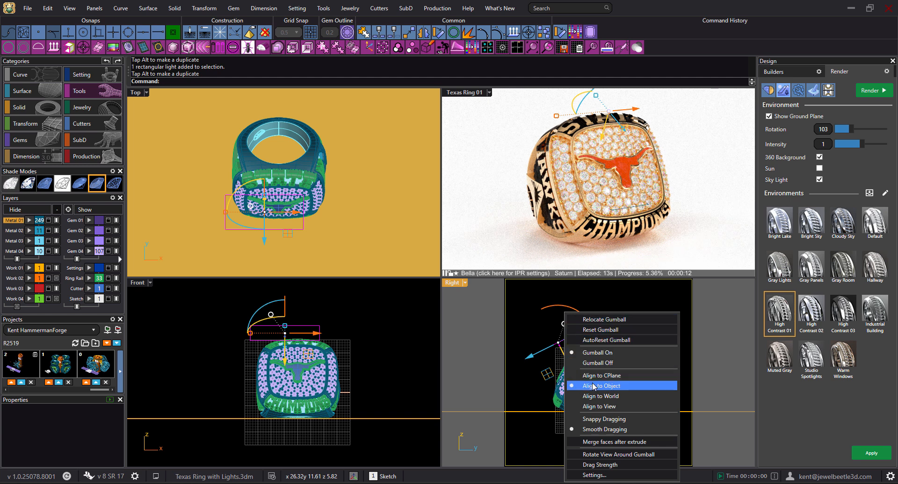
pyautogui.click(546, 338)
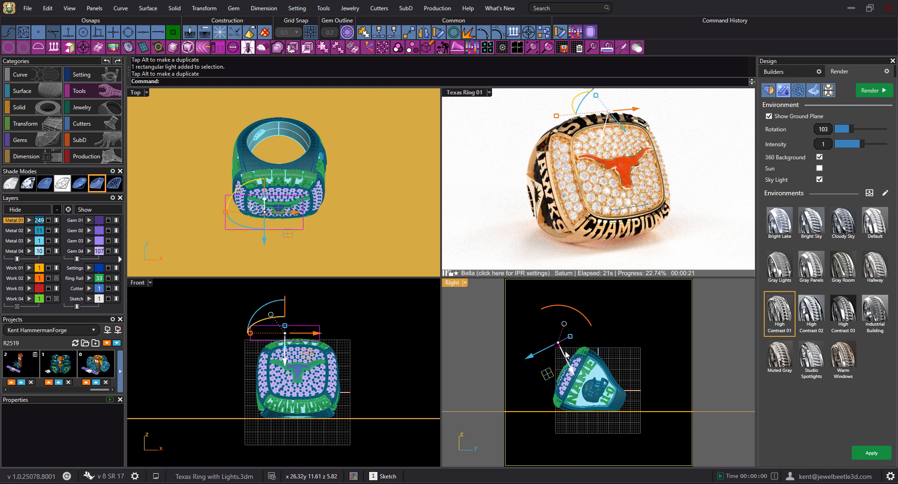
pyautogui.moveTo(589, 320)
pyautogui.mouseDown()
pyautogui.moveTo(567, 307)
pyautogui.moveTo(573, 315)
pyautogui.mouseUp()
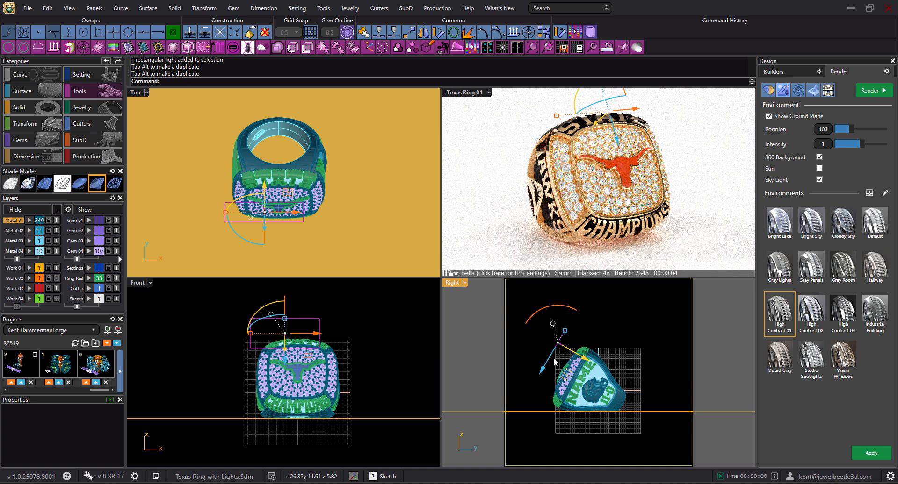
pyautogui.moveTo(541, 369); pyautogui.dragTo(541, 374)
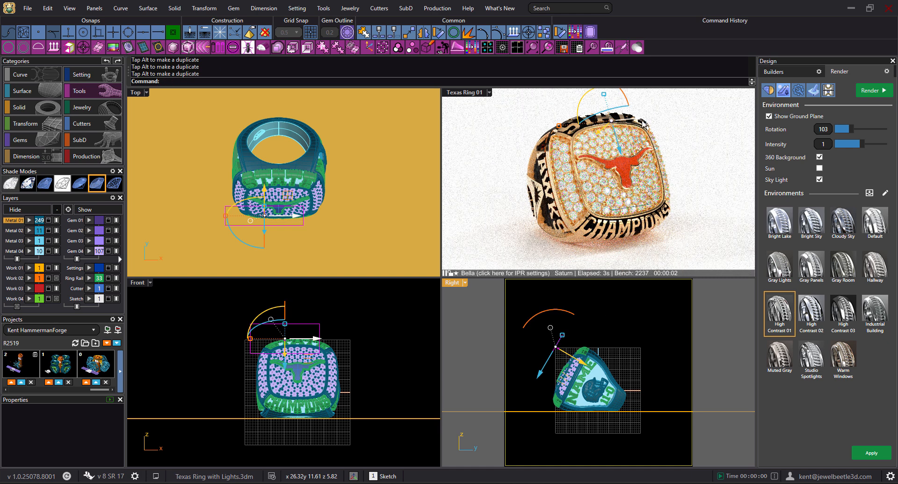
# Step: Open the rectangular light's properties and make the light invisible to the camera
pyautogui.moveTo(897, 93); pyautogui.dragTo(350, 106)
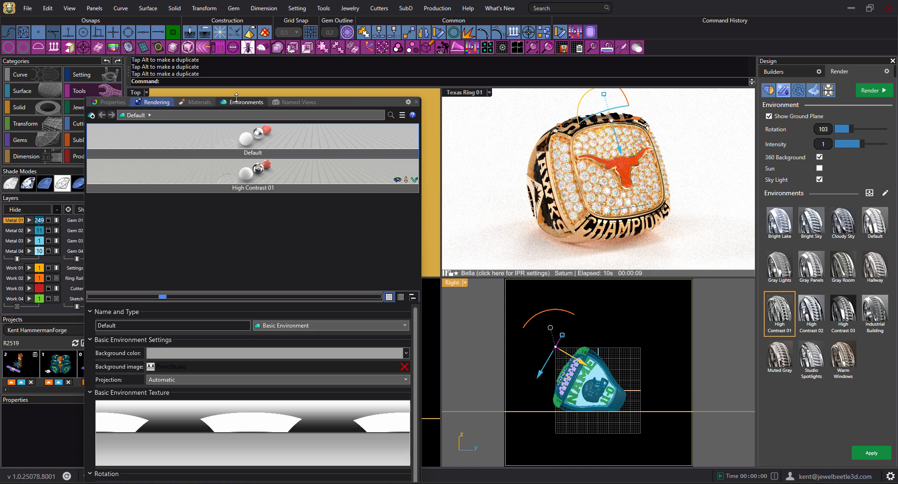
pyautogui.click(416, 102)
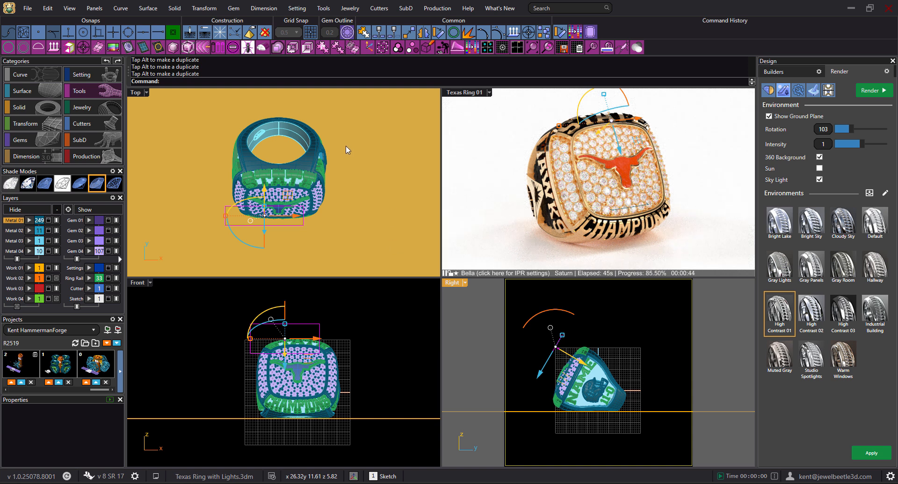
pyautogui.press('F3')
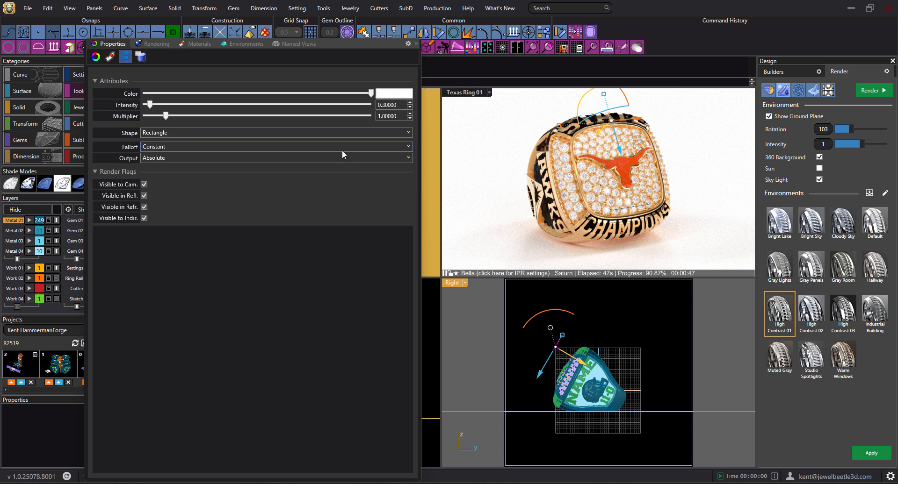
pyautogui.moveTo(338, 44); pyautogui.dragTo(491, 103)
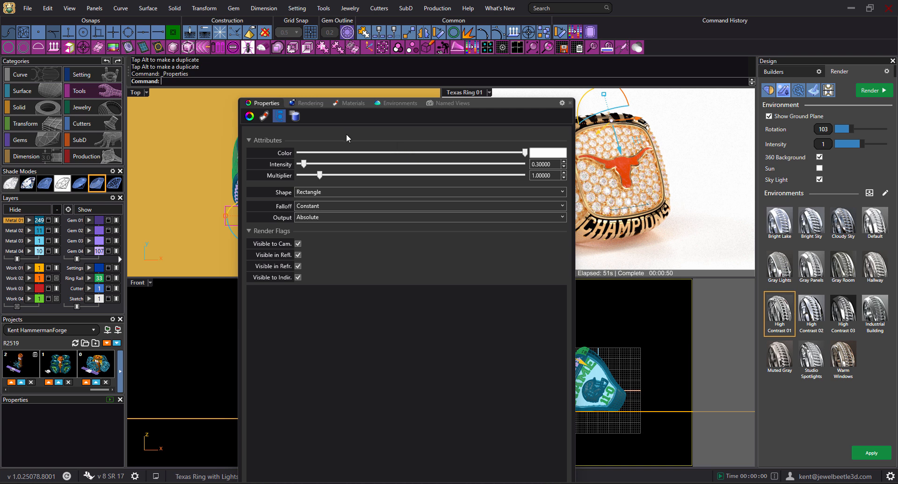
pyautogui.moveTo(497, 105); pyautogui.dragTo(398, 106)
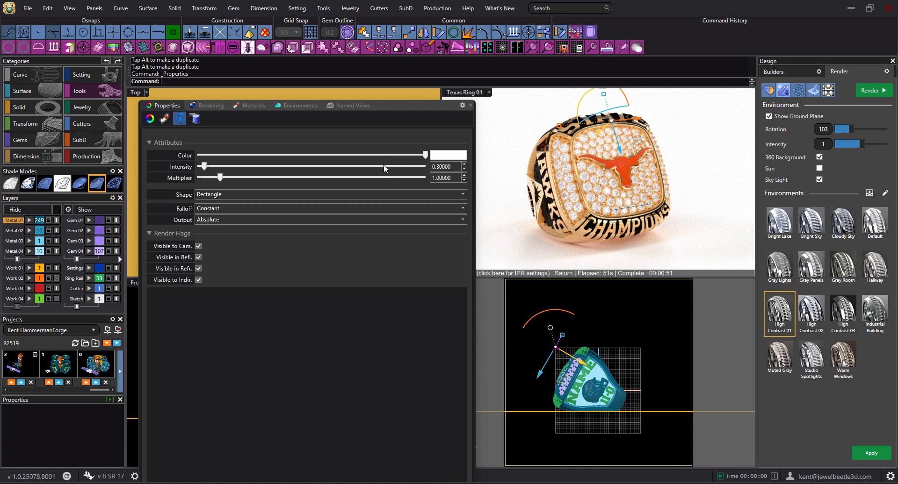
pyautogui.click(198, 246)
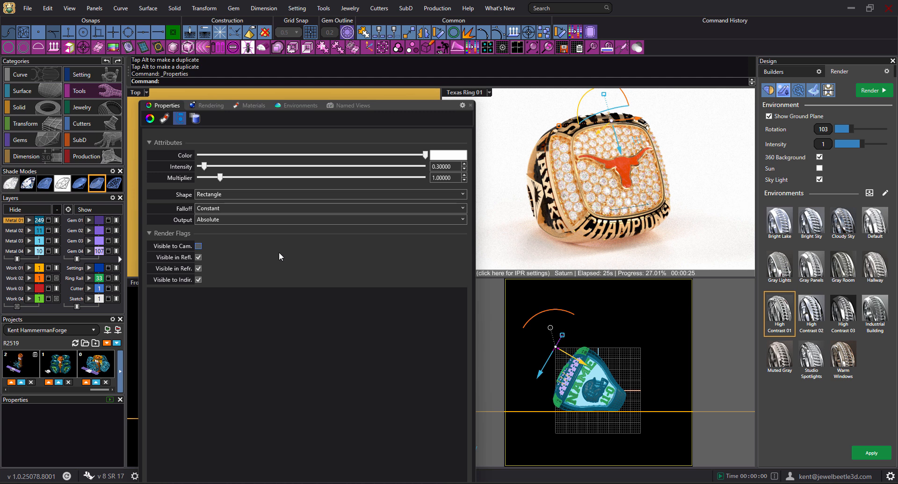
# Step: Change the rectangular light's color to a bright green with a hue of 112
pyautogui.click(447, 158)
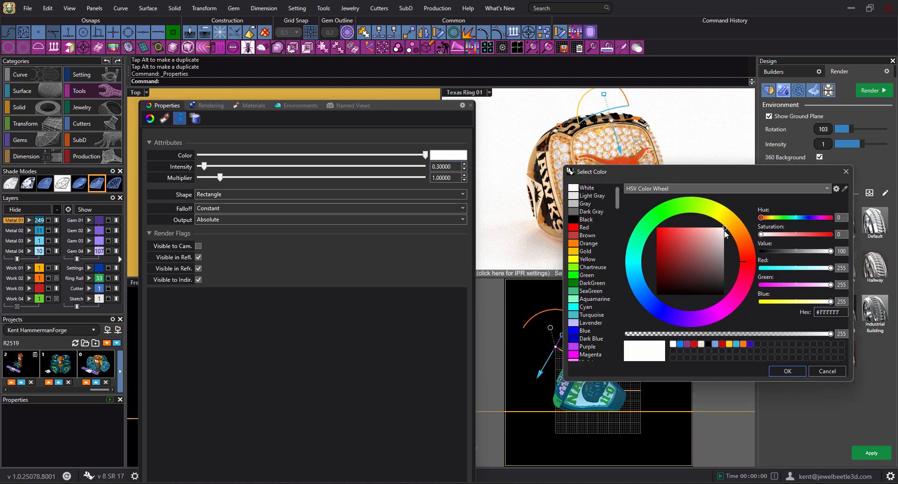
pyautogui.moveTo(682, 209); pyautogui.dragTo(672, 215)
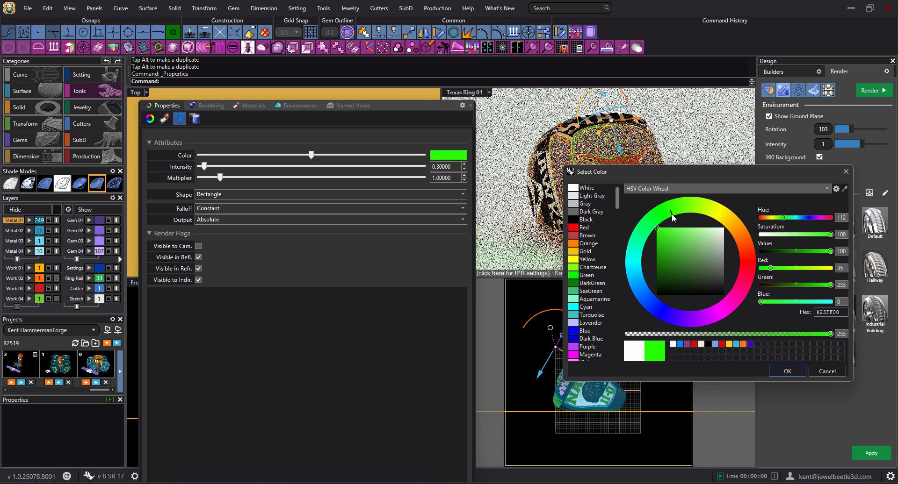
pyautogui.moveTo(672, 214); pyautogui.dragTo(675, 219)
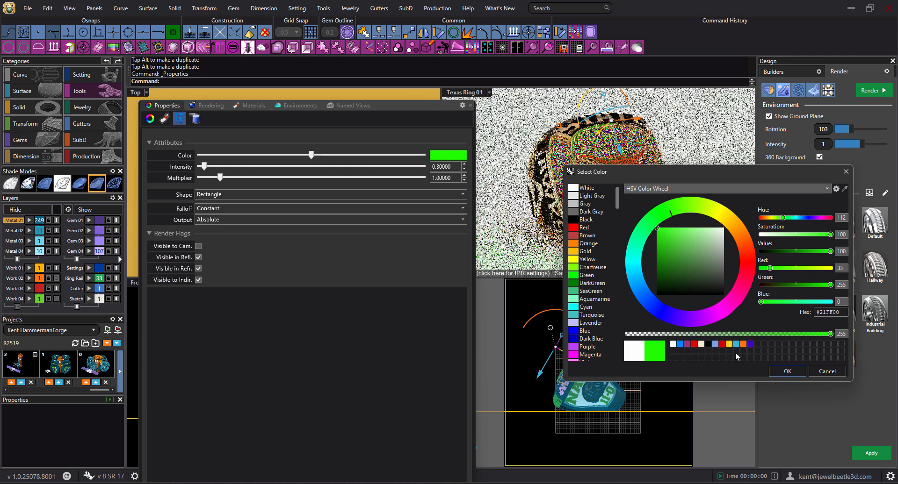
pyautogui.click(788, 371)
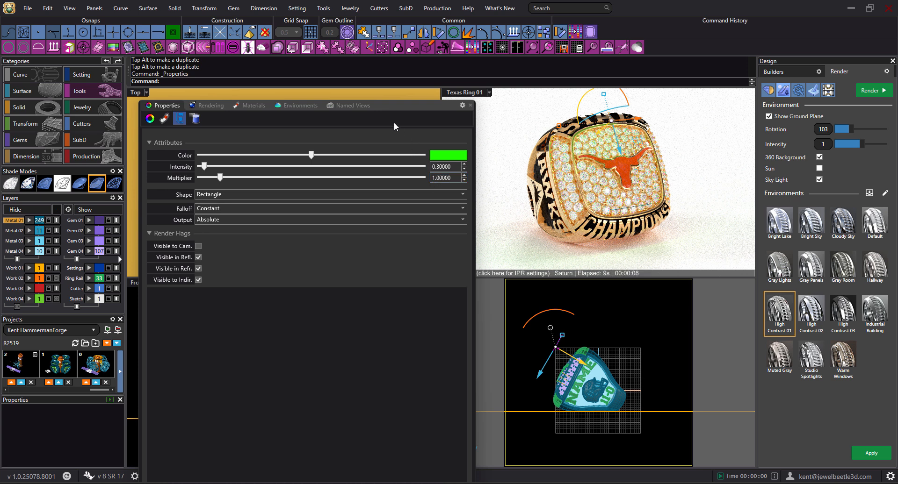
# Step: Narrow the properties window to uncover the ring views and nudge the light slightly down along its plane
pyautogui.moveTo(399, 104); pyautogui.dragTo(266, 53)
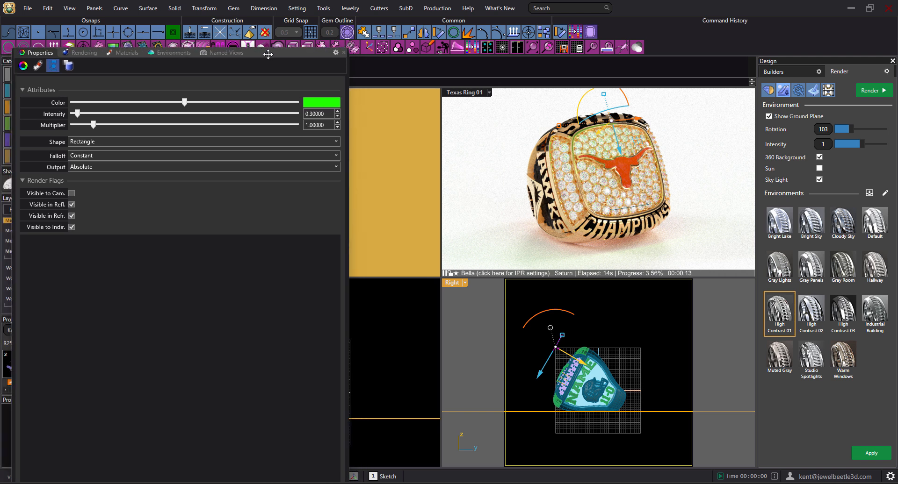
pyautogui.moveTo(349, 236); pyautogui.dragTo(287, 226)
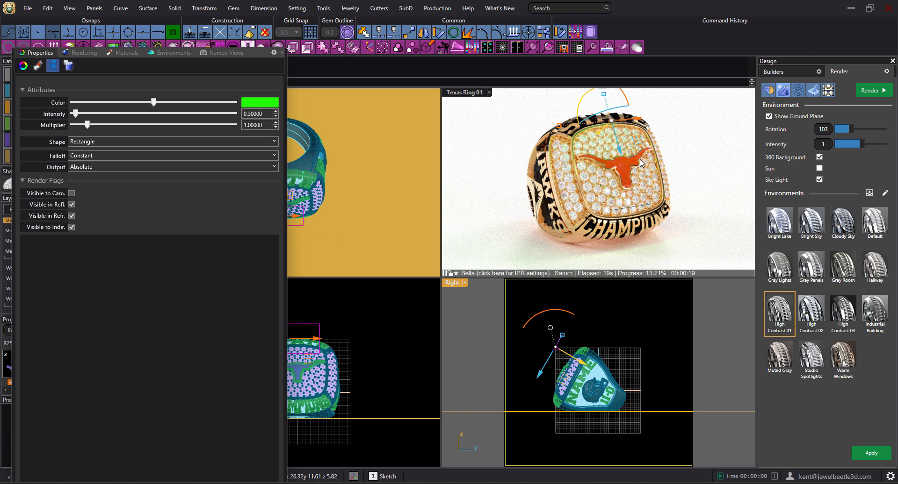
pyautogui.click(558, 349)
pyautogui.click(557, 348)
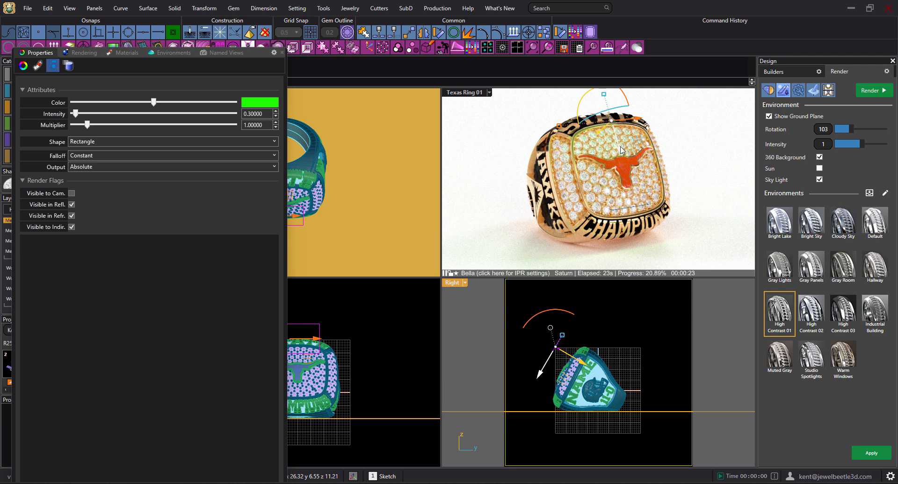
pyautogui.click(624, 162)
pyautogui.moveTo(625, 163); pyautogui.dragTo(624, 163)
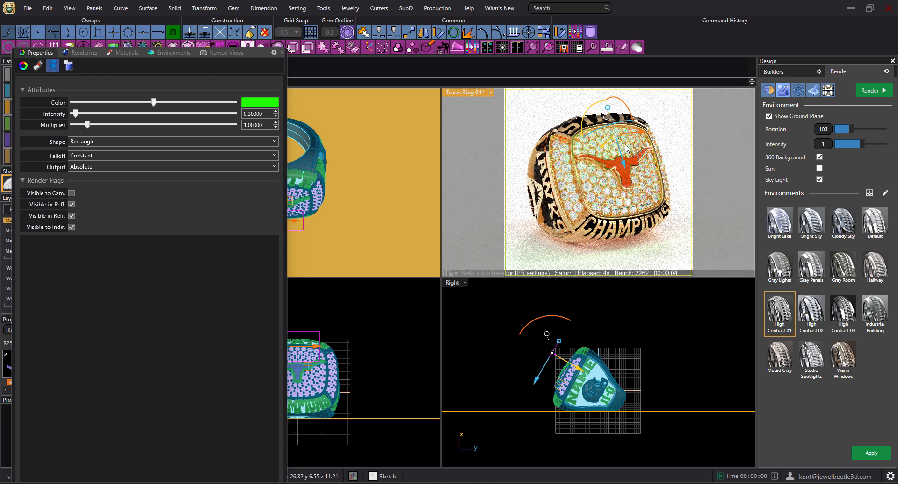
# Step: Move the light above the ring in the Right view and rotate it to point down at the ring's upper side
pyautogui.scroll(3, 570, 345)
pyautogui.scroll(-1, 571, 346)
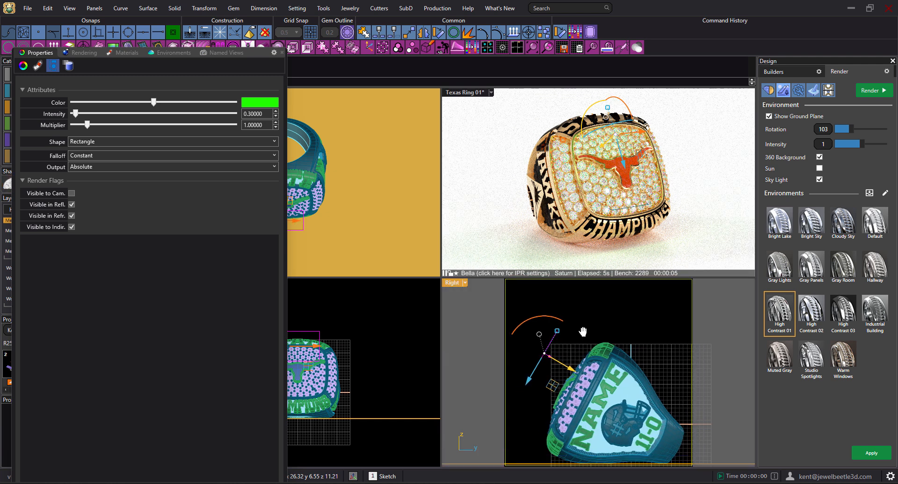
pyautogui.moveTo(561, 385); pyautogui.dragTo(605, 350)
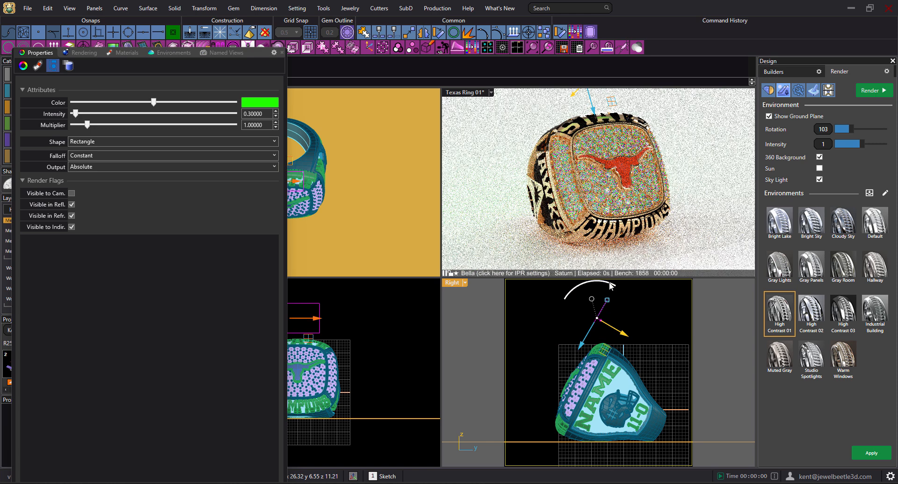
pyautogui.moveTo(618, 294); pyautogui.dragTo(629, 324)
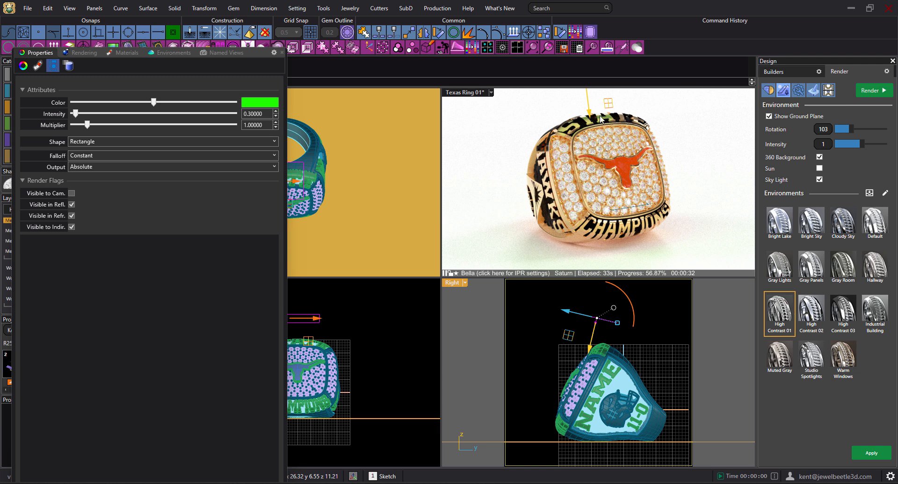
# Step: Set the light's color to white and its intensity to 0.5
pyautogui.click(256, 104)
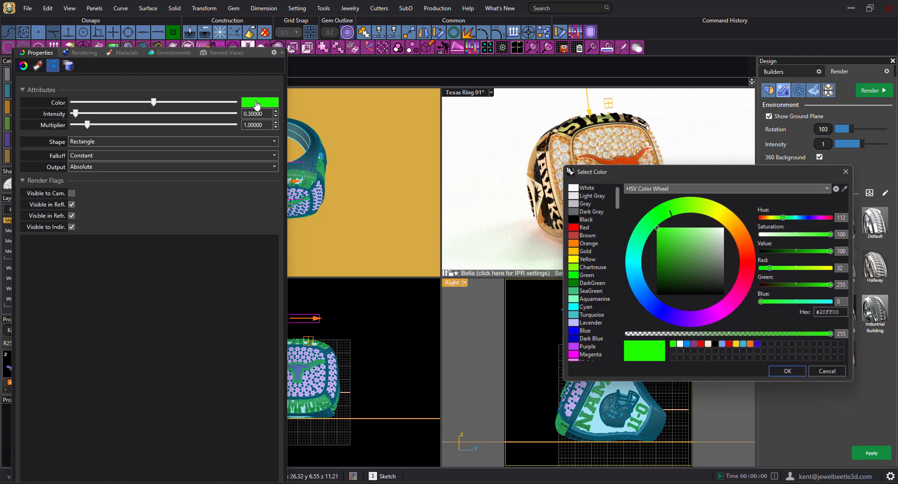
pyautogui.moveTo(700, 239); pyautogui.dragTo(740, 226)
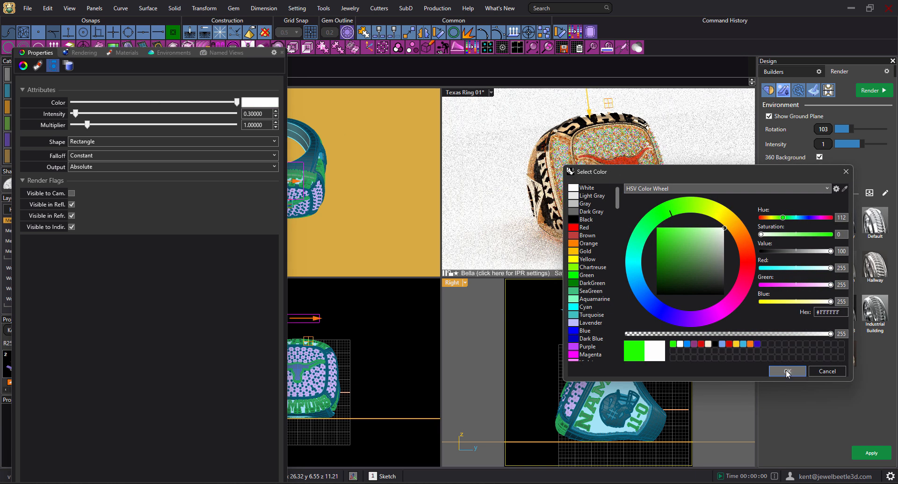
pyautogui.click(787, 371)
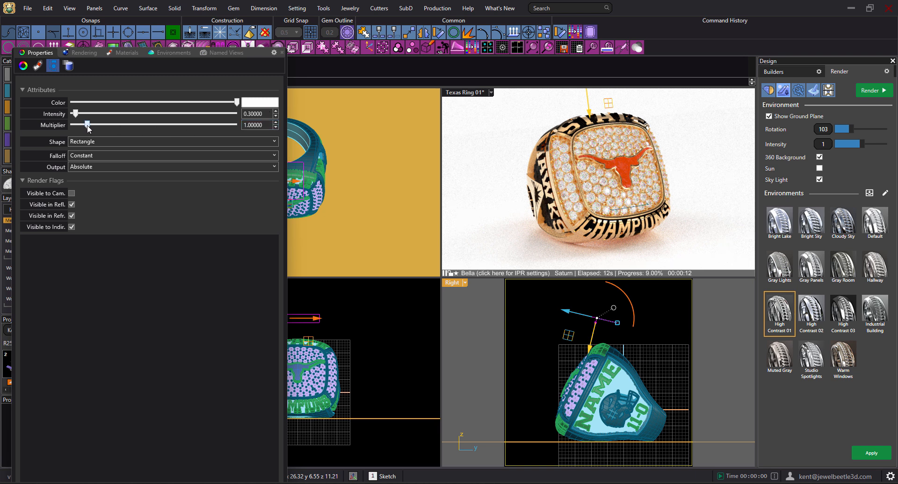
pyautogui.moveTo(76, 115); pyautogui.dragTo(101, 119)
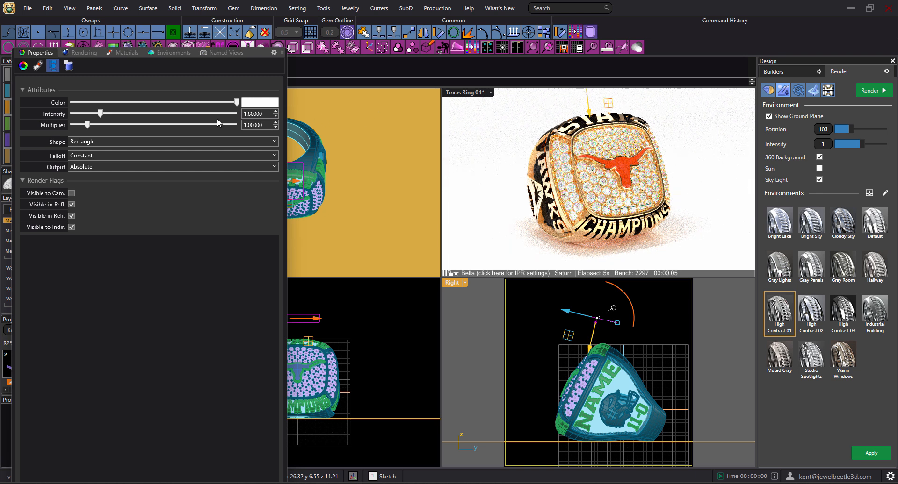
pyautogui.moveTo(104, 114); pyautogui.dragTo(78, 115)
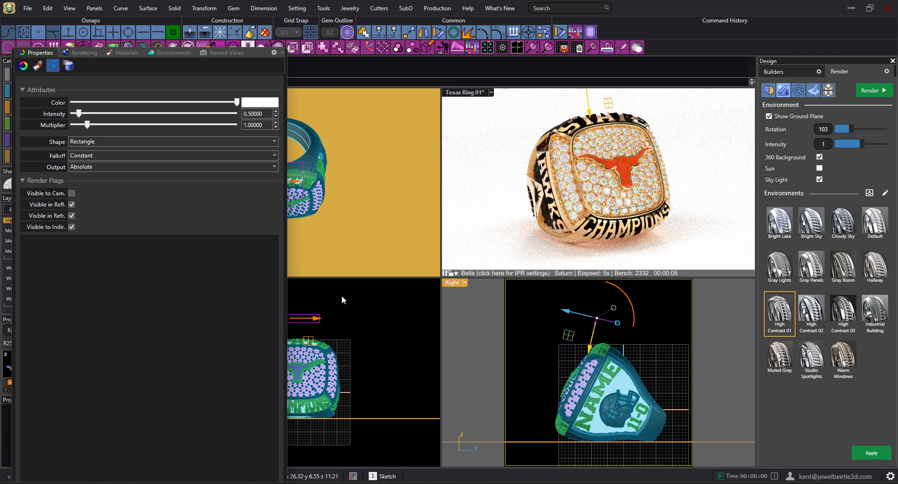
# Step: Widen the light in the Front view so it extends past both sides of the ring and center it above the ring
pyautogui.scroll(-5, 345, 322)
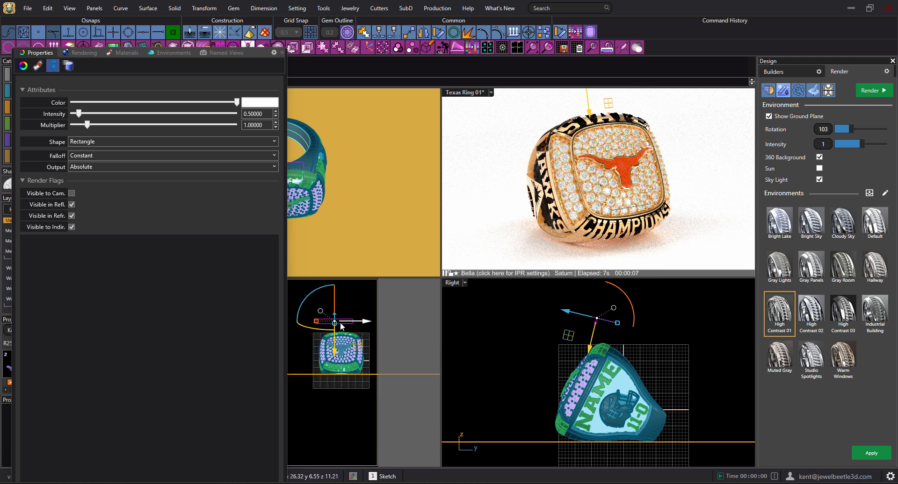
pyautogui.scroll(-4, 341, 314)
pyautogui.moveTo(317, 310); pyautogui.dragTo(304, 310)
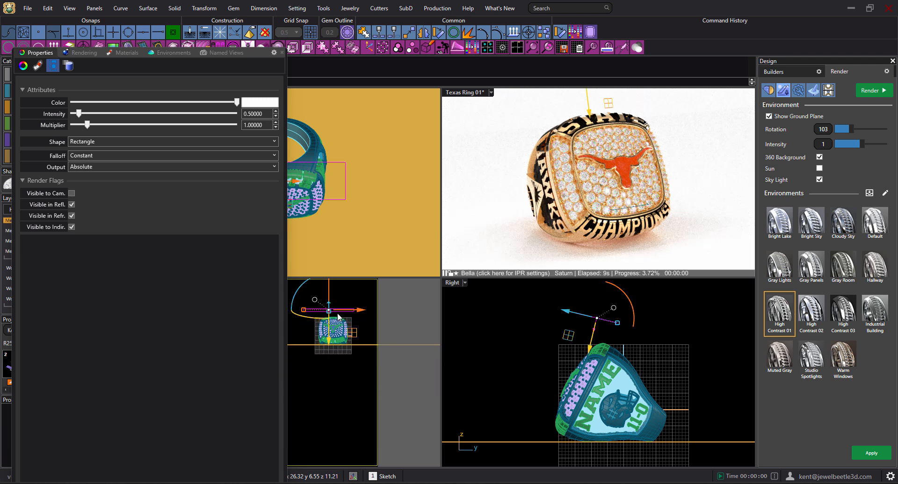
pyautogui.moveTo(363, 313); pyautogui.dragTo(355, 316)
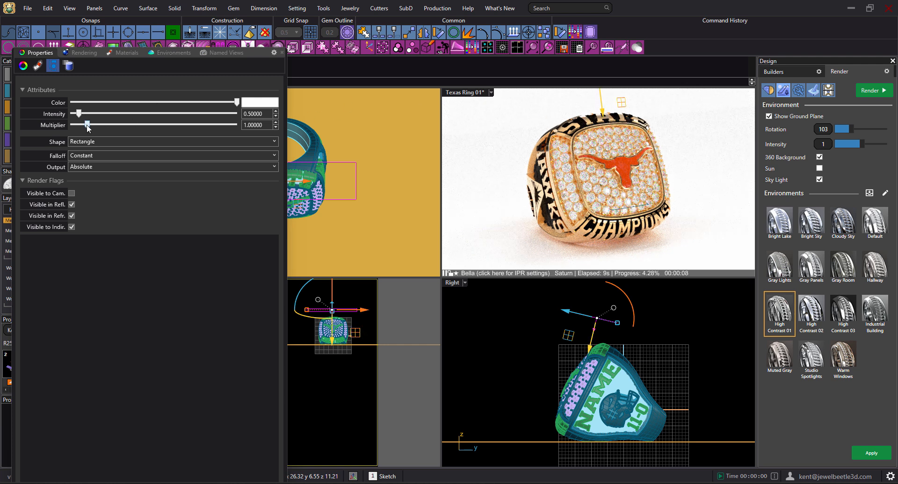
# Step: Set the light's multiplier to 0.6, deselect the light and move its properties window off the model views
pyautogui.moveTo(87, 127); pyautogui.dragTo(84, 126)
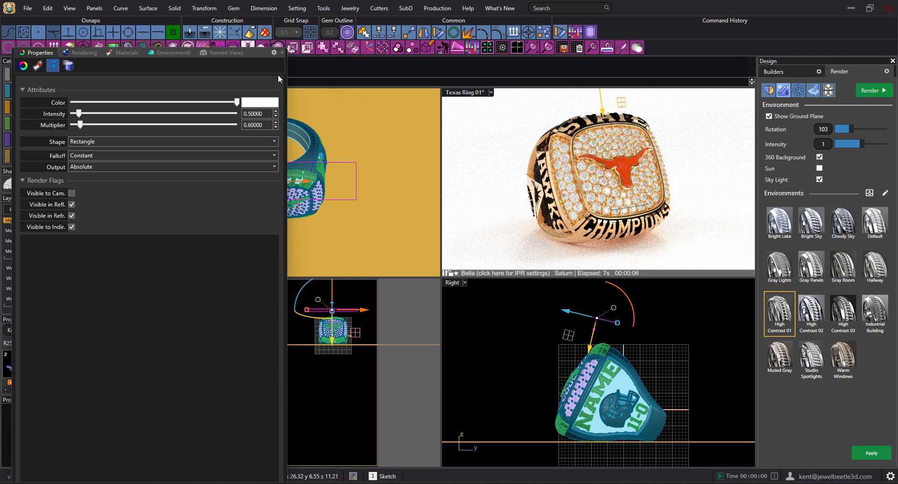
pyautogui.moveTo(256, 53); pyautogui.dragTo(251, 51)
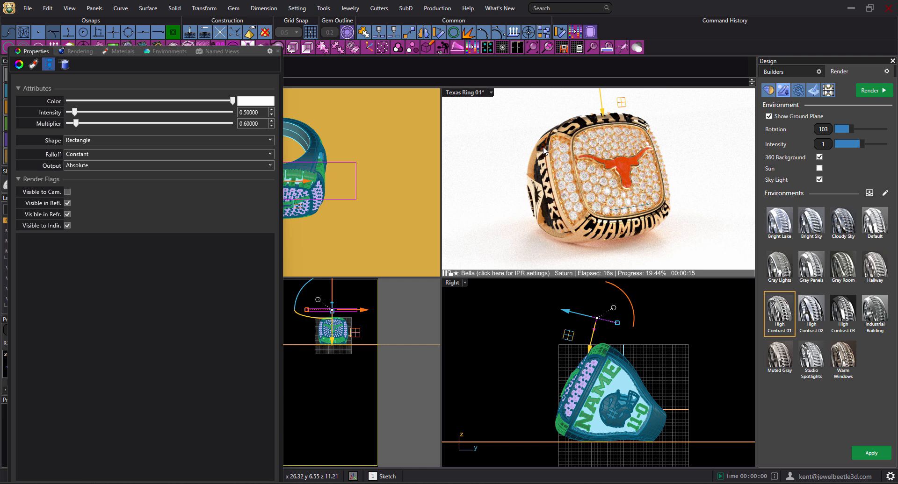
pyautogui.click(586, 298)
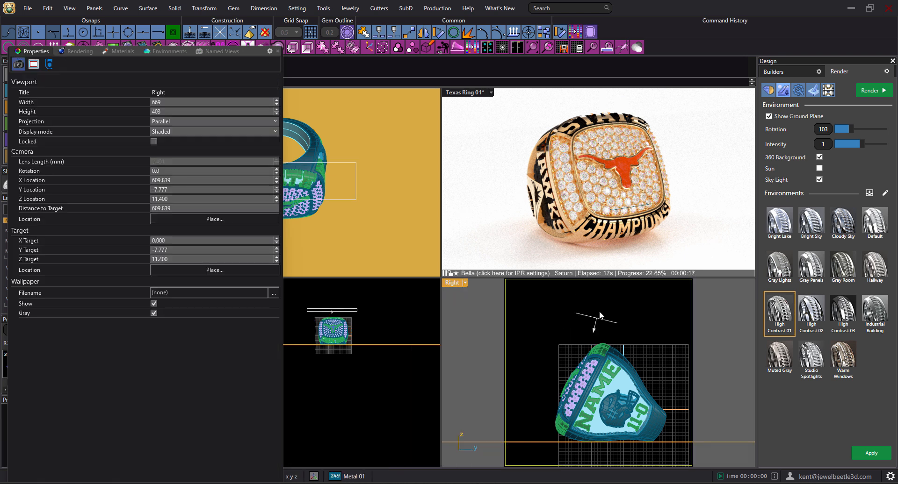
pyautogui.click(603, 323)
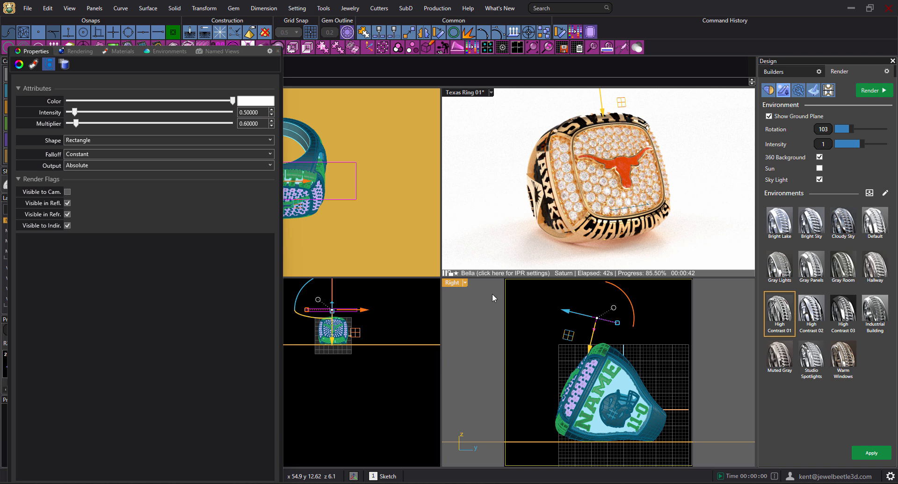
pyautogui.click(545, 331)
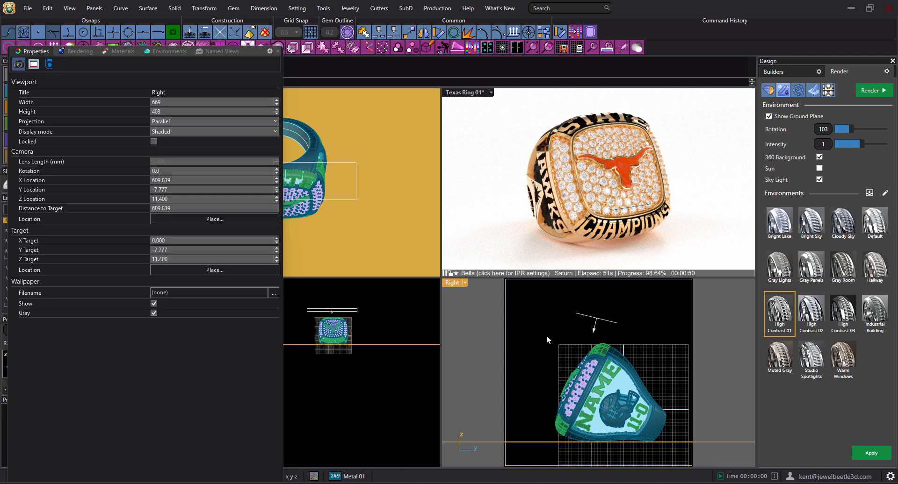
pyautogui.moveTo(248, 51); pyautogui.dragTo(897, 70)
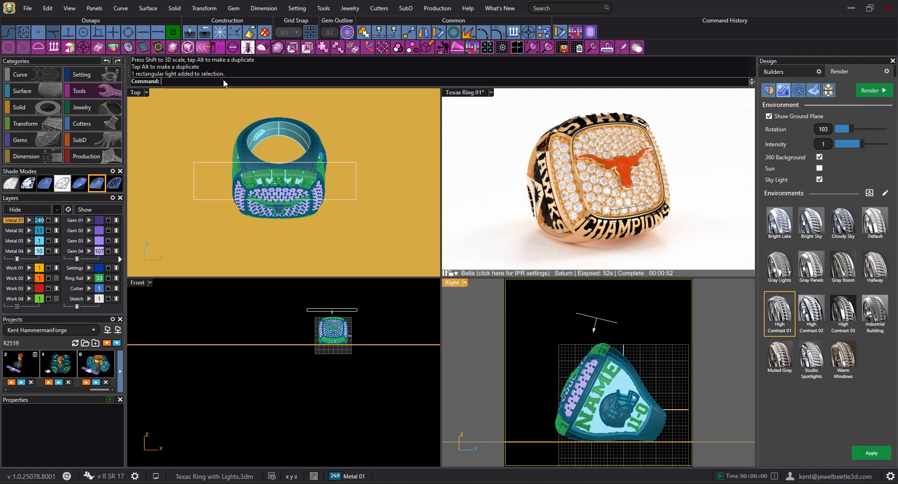
# Step: Draw a second rectangular light in the Right view by the ring's upper front edge and assign it to the Sketch layer
pyautogui.write('RectangularLight')
pyautogui.press('Return')
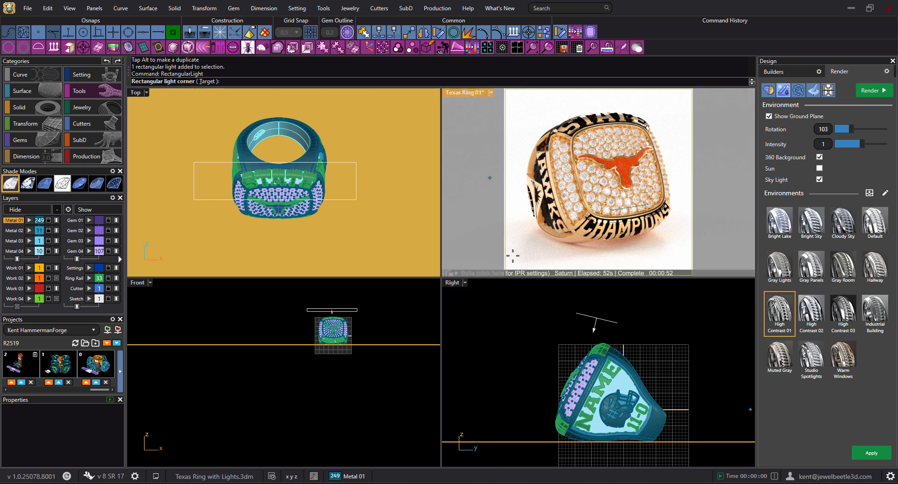
pyautogui.click(551, 328)
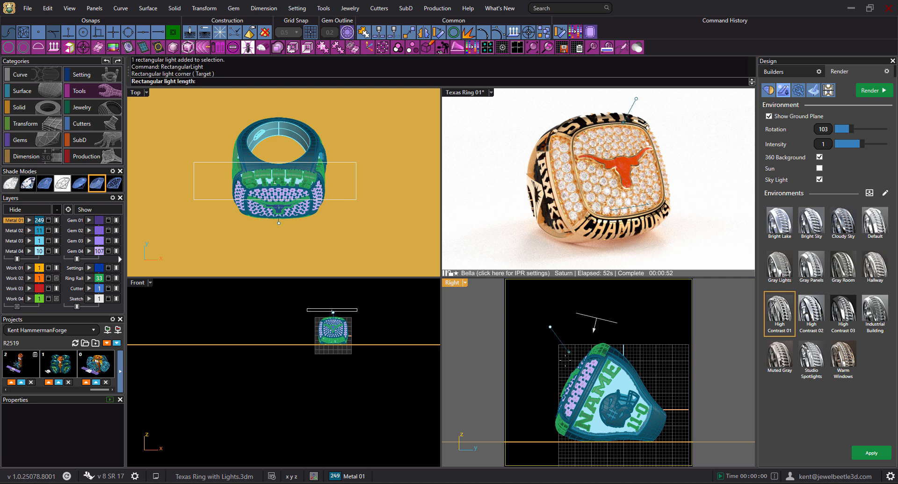
pyautogui.click(550, 368)
pyautogui.click(587, 364)
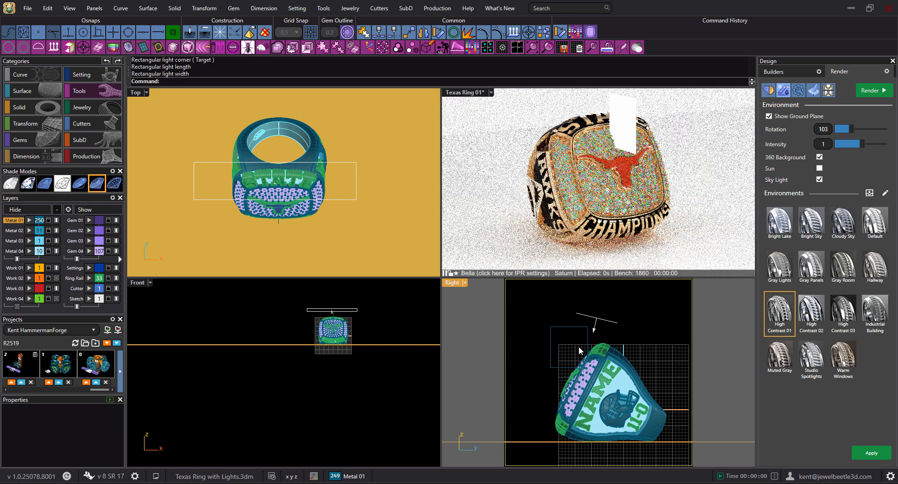
pyautogui.click(571, 327)
pyautogui.click(89, 299)
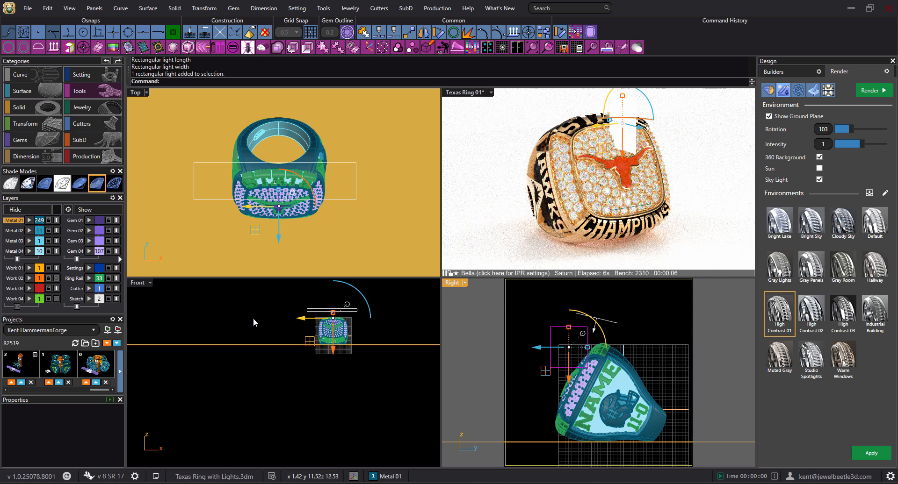
# Step: Move the second light beside the ring's upper left in the Front view and tilt it to face the ring
pyautogui.scroll(8, 330, 317)
pyautogui.scroll(-8, 330, 317)
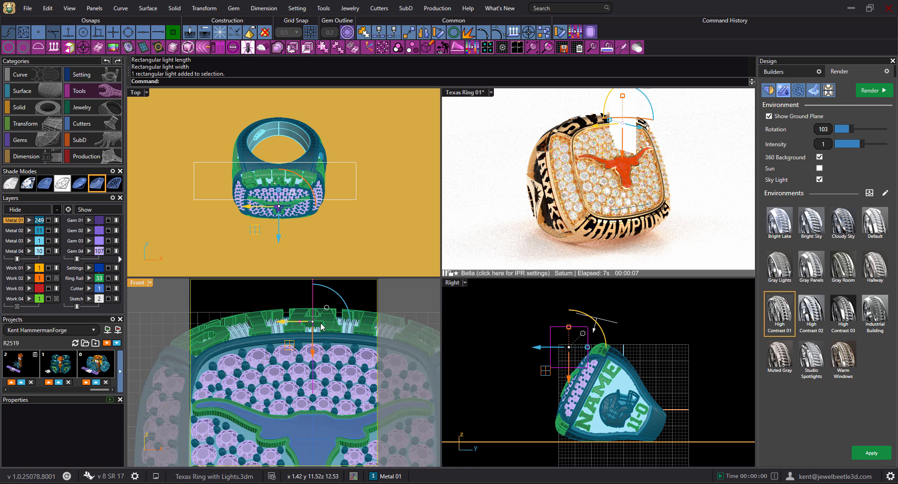
pyautogui.moveTo(307, 345); pyautogui.dragTo(229, 341)
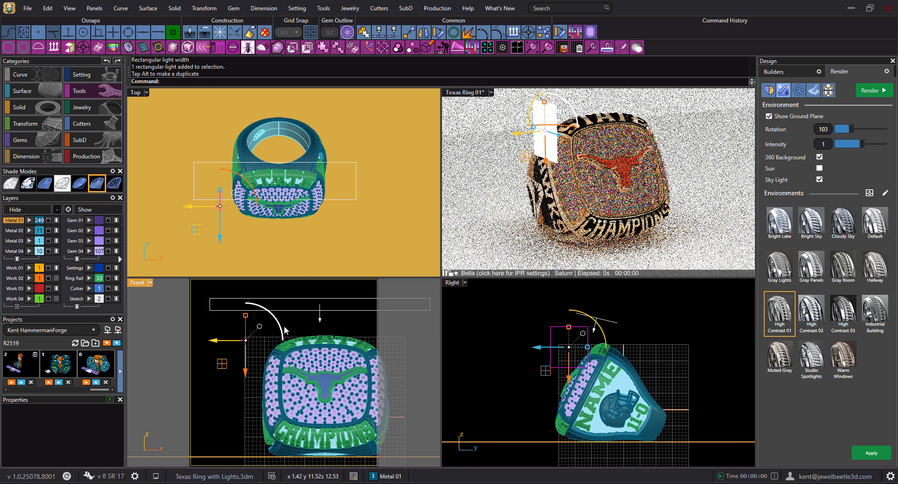
pyautogui.press('Escape')
pyautogui.scroll(5, 245, 346)
pyautogui.click(243, 347)
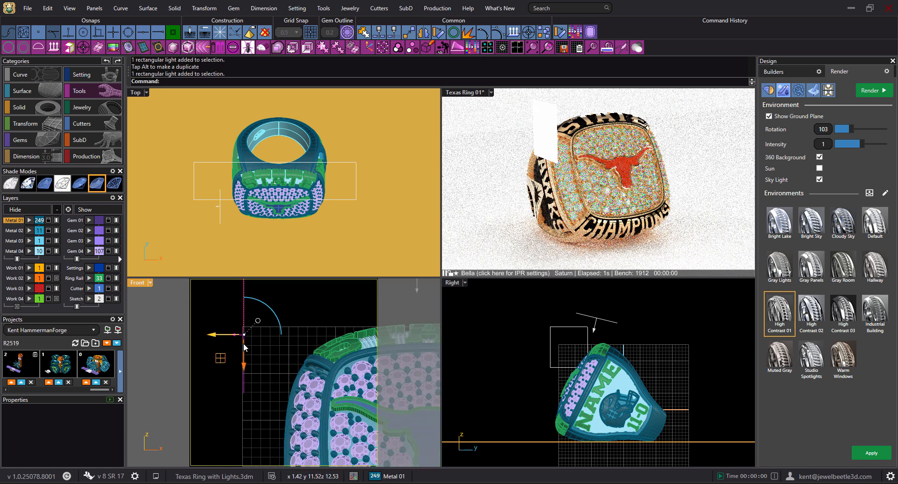
pyautogui.scroll(-5, 255, 346)
pyautogui.moveTo(283, 327); pyautogui.dragTo(198, 346)
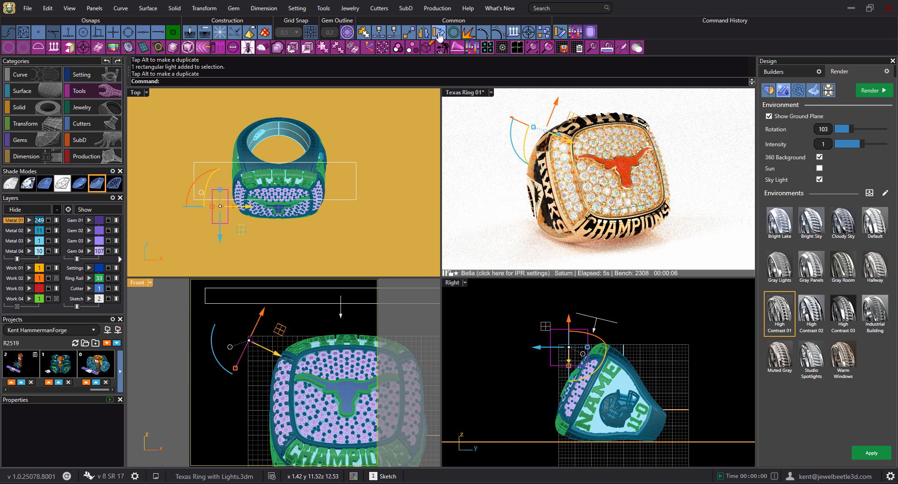
# Step: Rotate the tilted light without copying around the ring's center in the Top view, swinging it toward the back of the ring's left side
pyautogui.click(438, 32)
pyautogui.click(278, 152)
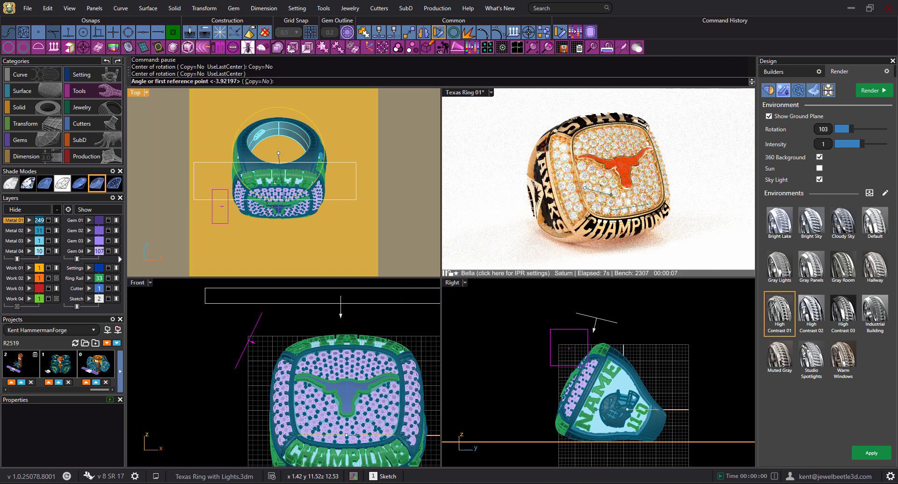
pyautogui.click(226, 214)
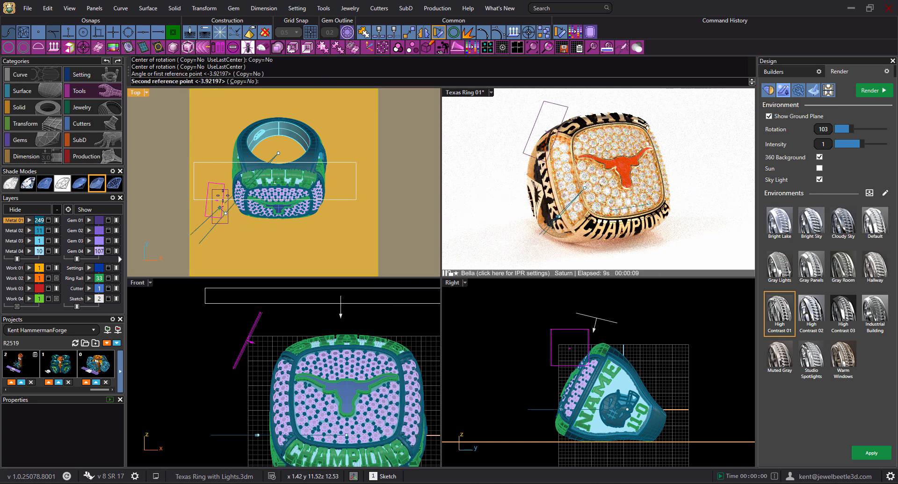
pyautogui.click(216, 167)
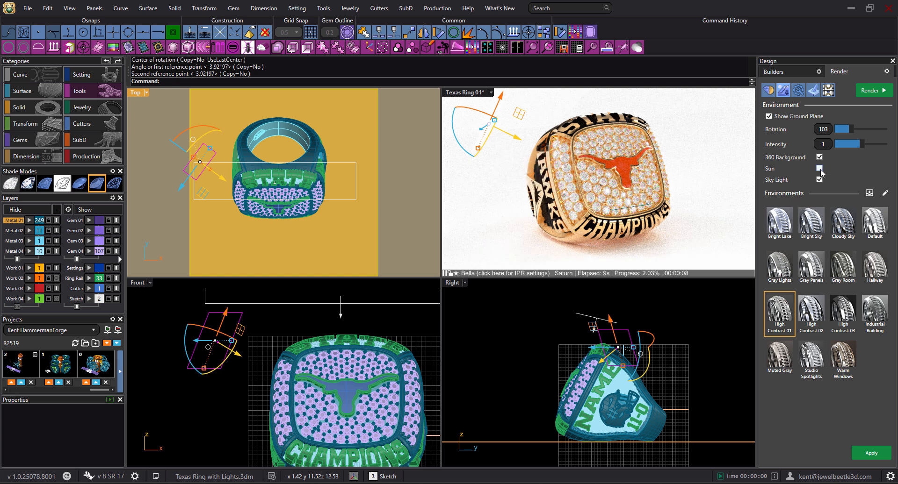
# Step: Turn off Visible to Camera for the side light and move its properties window off the model views
pyautogui.moveTo(897, 107); pyautogui.dragTo(606, 92)
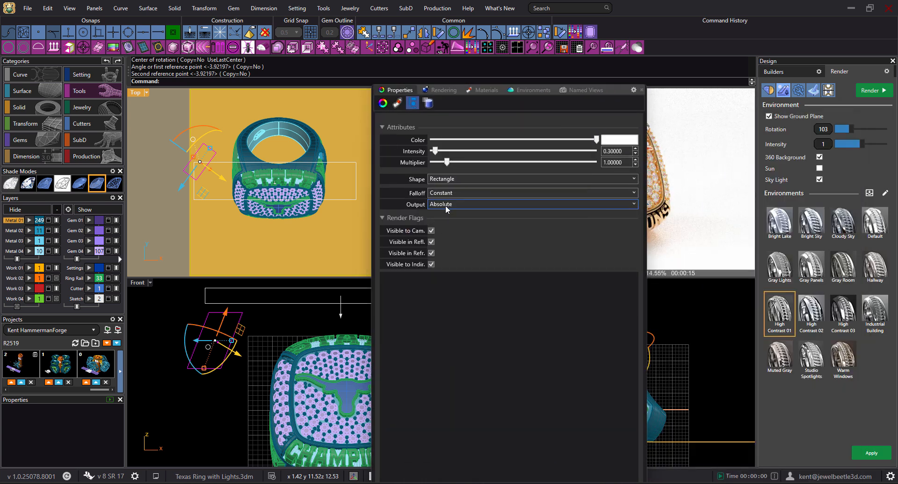
pyautogui.click(431, 231)
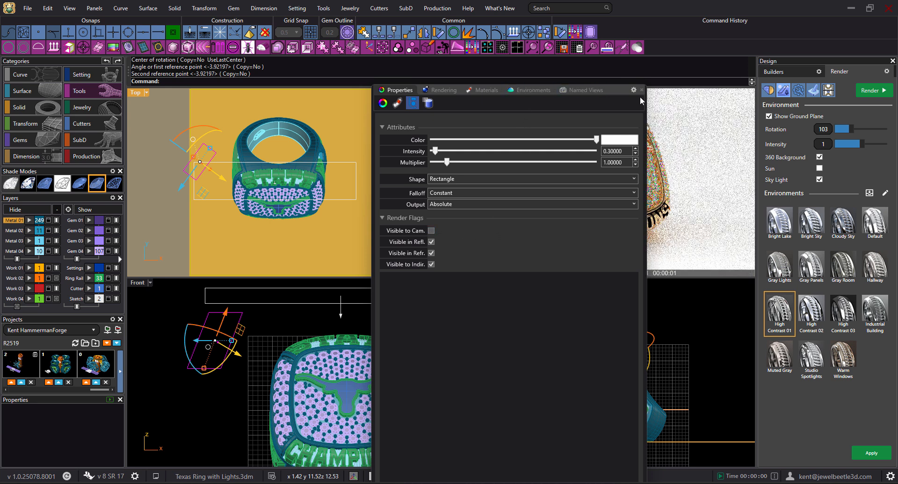
pyautogui.moveTo(614, 89); pyautogui.dragTo(897, 154)
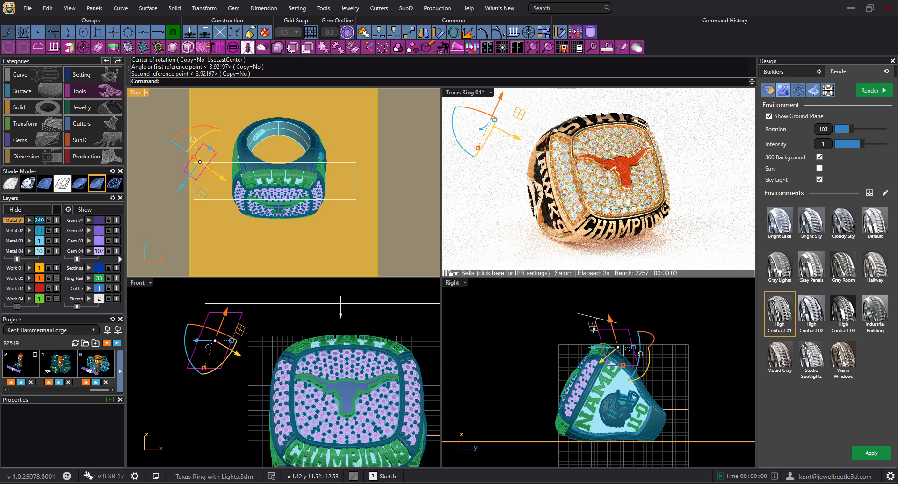
# Step: Enlarge the side light in both directions, reposition it in the Top view behind the ring's left side, and undo any extra move
pyautogui.click(230, 344)
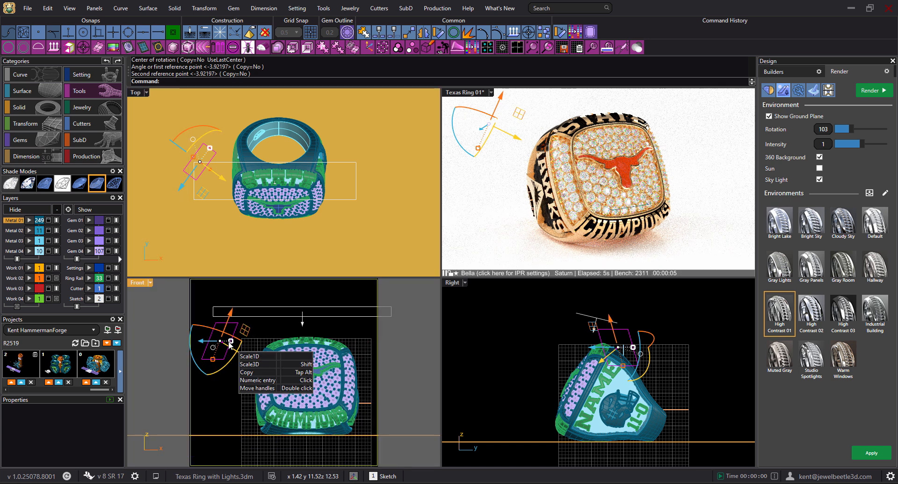
pyautogui.moveTo(232, 343); pyautogui.dragTo(210, 380)
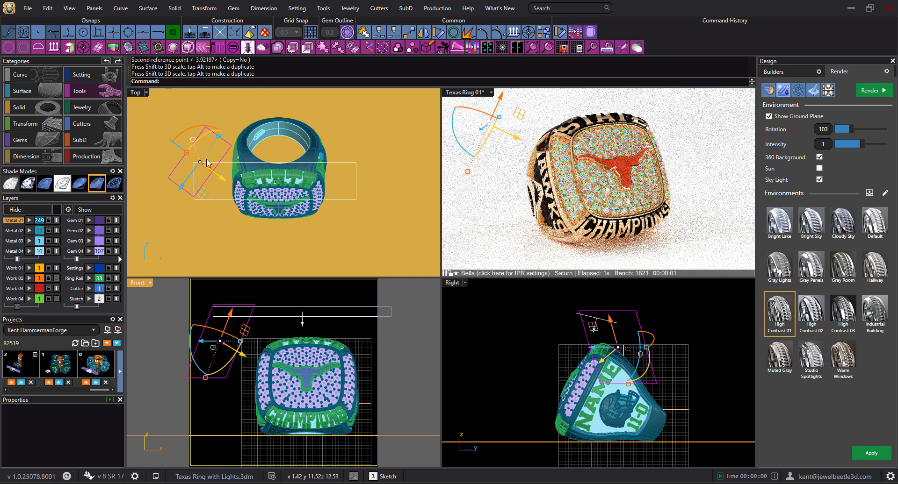
pyautogui.moveTo(200, 163); pyautogui.dragTo(209, 169)
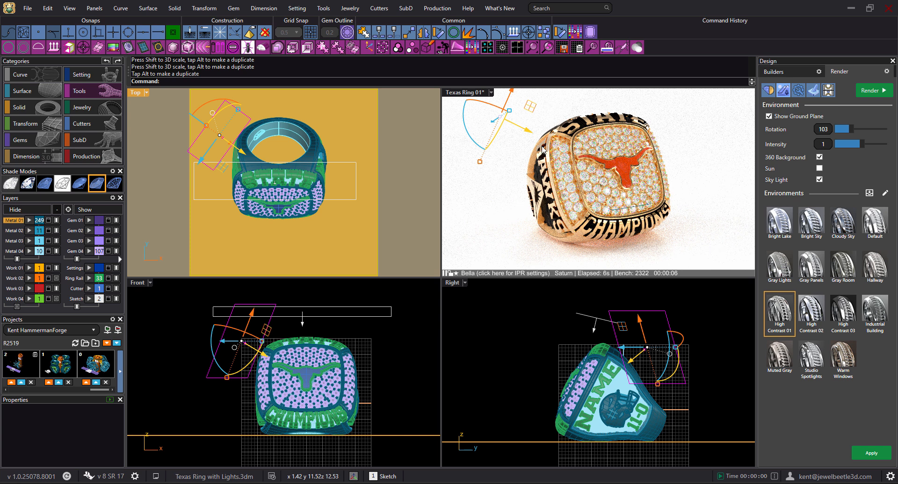
pyautogui.moveTo(493, 122); pyautogui.dragTo(487, 129)
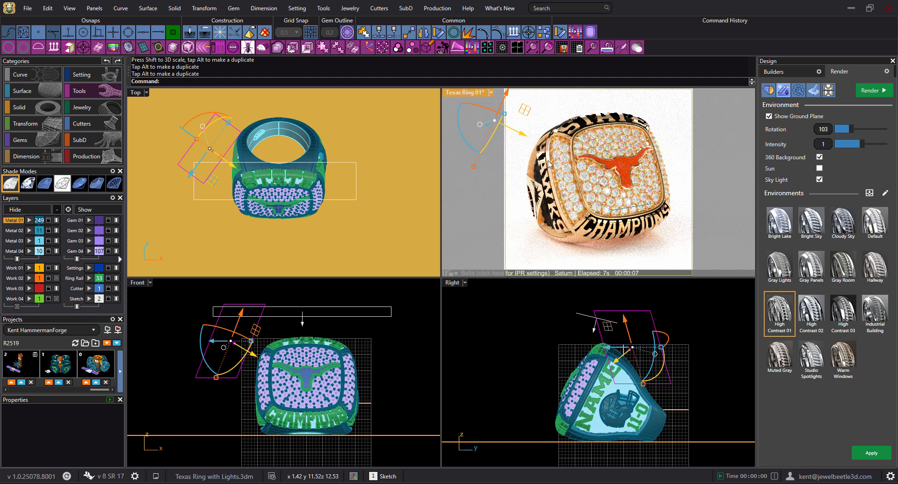
pyautogui.hotkey('ctrl', 'z')
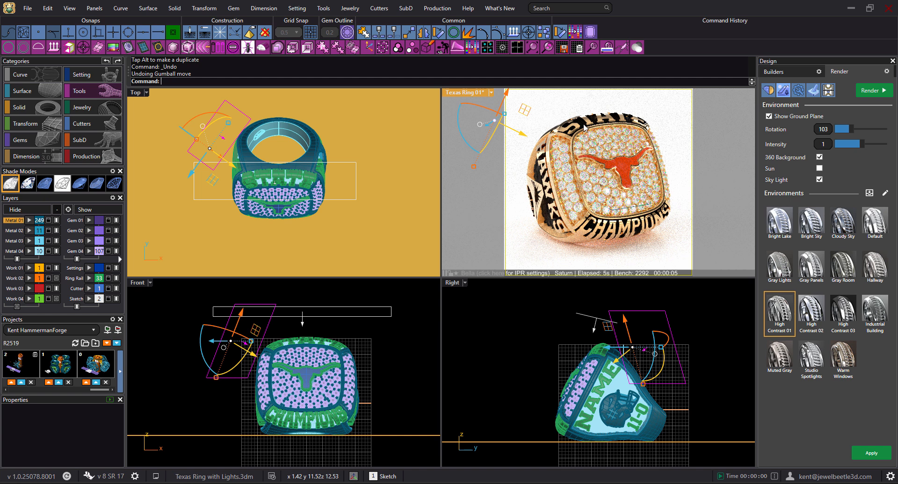
pyautogui.click(546, 298)
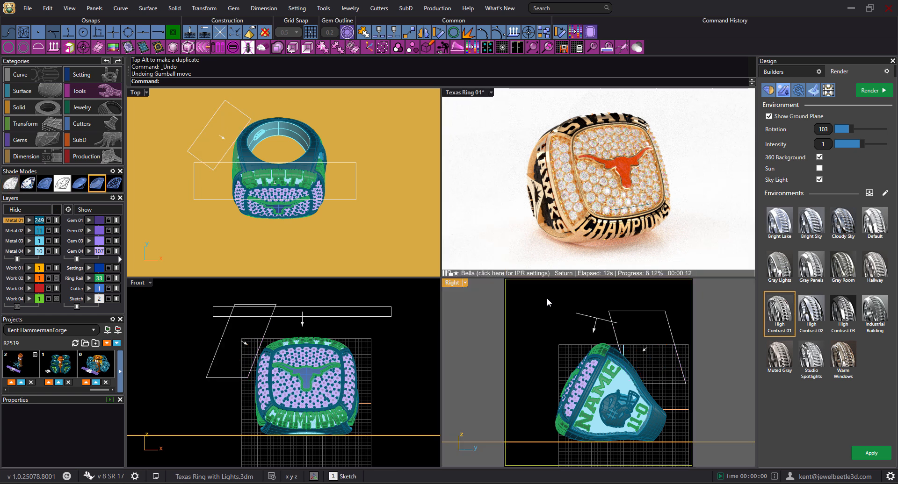
# Step: Turn off Visible in Refractions for both the side light and the light above the ring
pyautogui.click(471, 92)
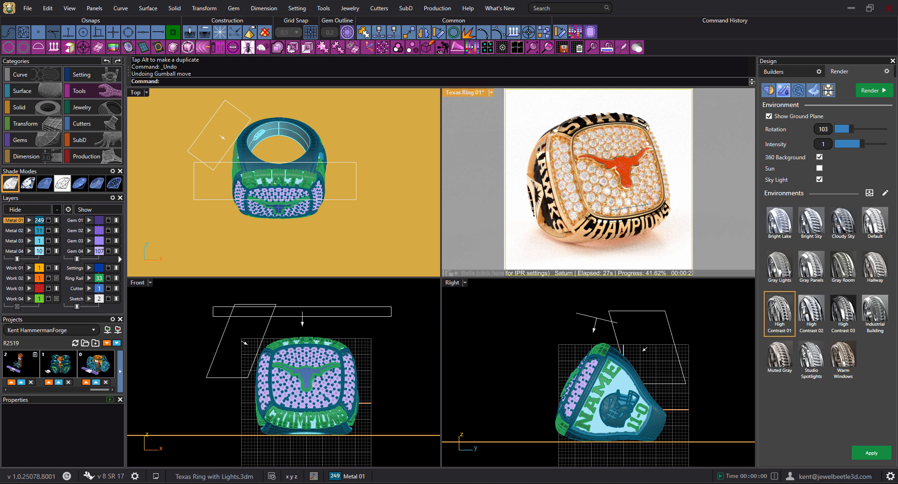
pyautogui.moveTo(897, 63); pyautogui.dragTo(401, 99)
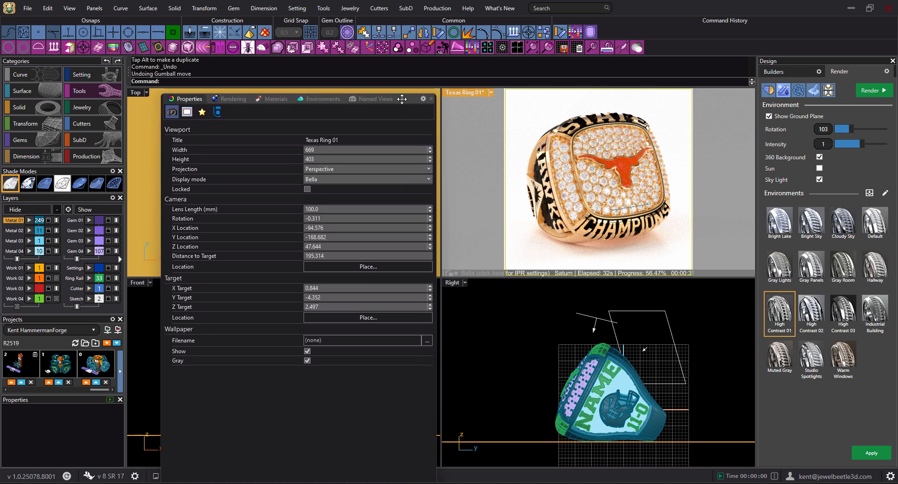
pyautogui.click(627, 311)
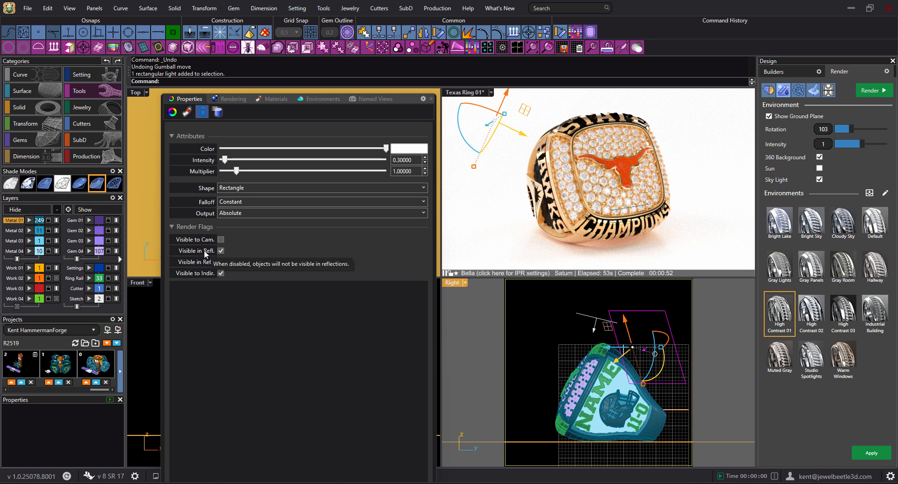
pyautogui.click(220, 261)
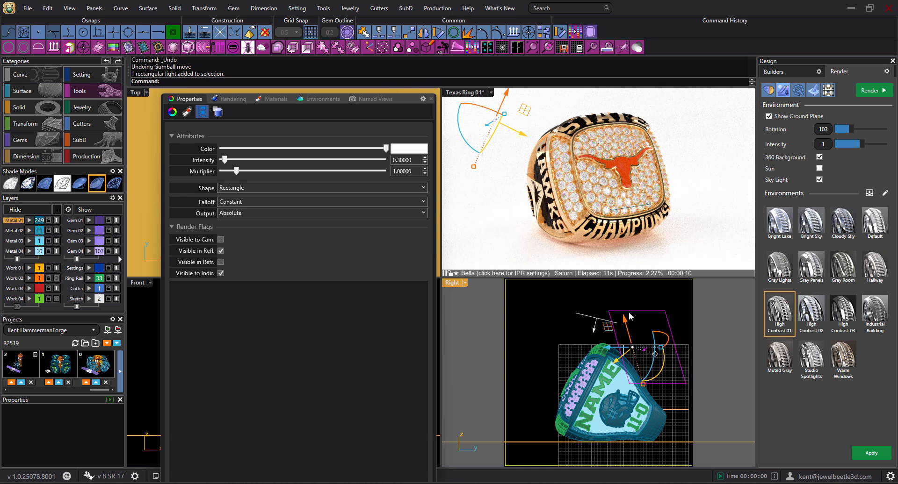
pyautogui.click(592, 319)
pyautogui.click(221, 263)
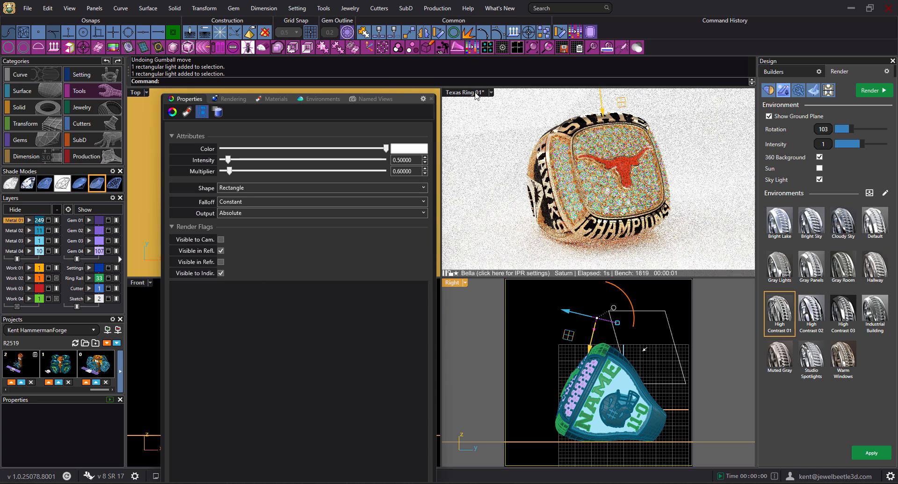
# Step: Render the Texas Ring 01 view with the adjusted lights and close the finished render window
pyautogui.click(476, 96)
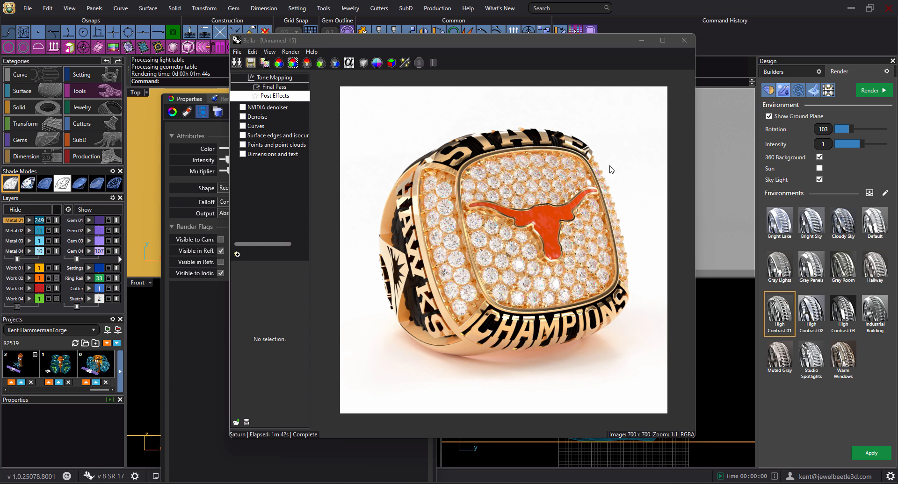
pyautogui.click(684, 41)
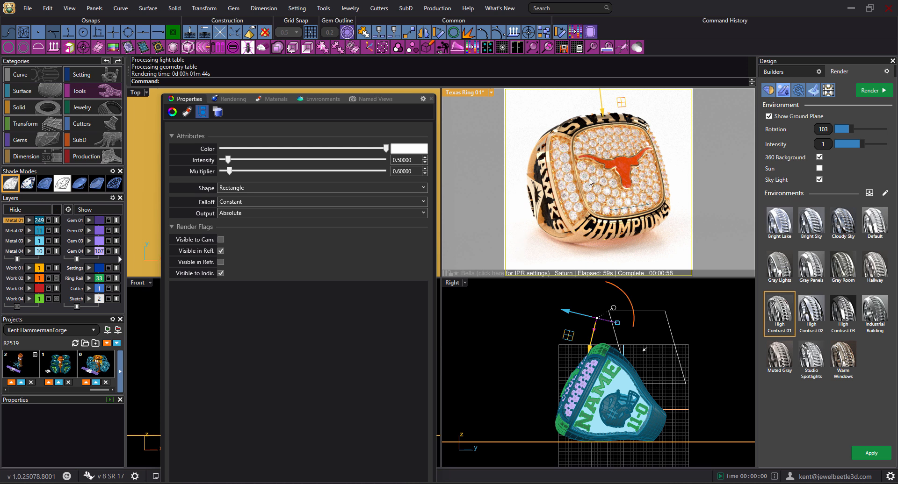
# Step: Switch the Texas Ring 01 view to a shaded display and check which parts belong to the Metal 01 and Ring Rail layers
pyautogui.click(39, 221)
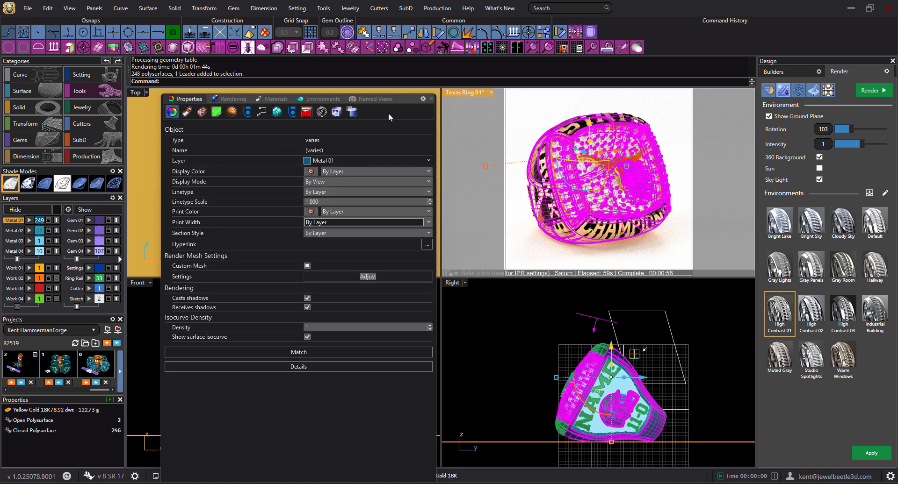
pyautogui.click(80, 184)
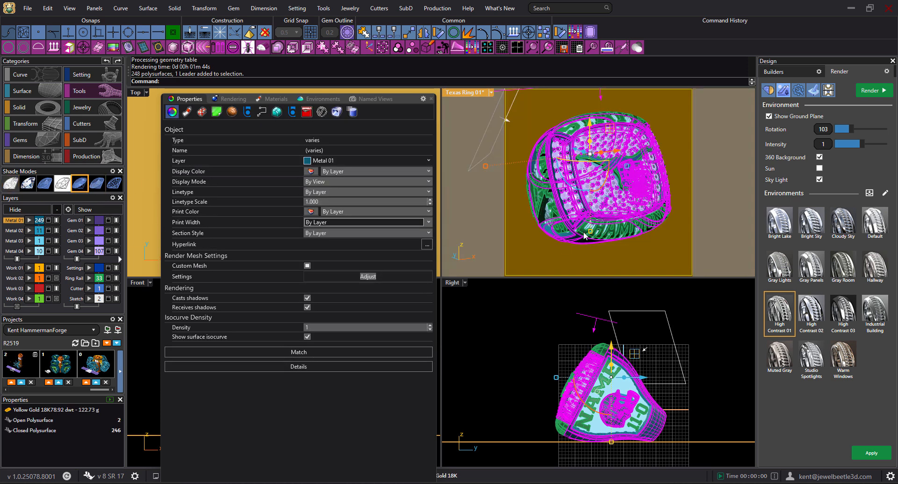
pyautogui.click(535, 310)
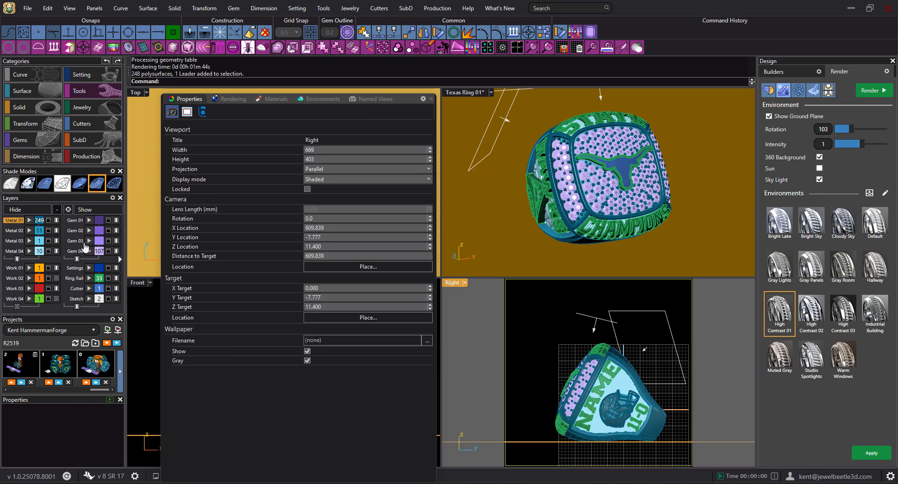
pyautogui.click(97, 279)
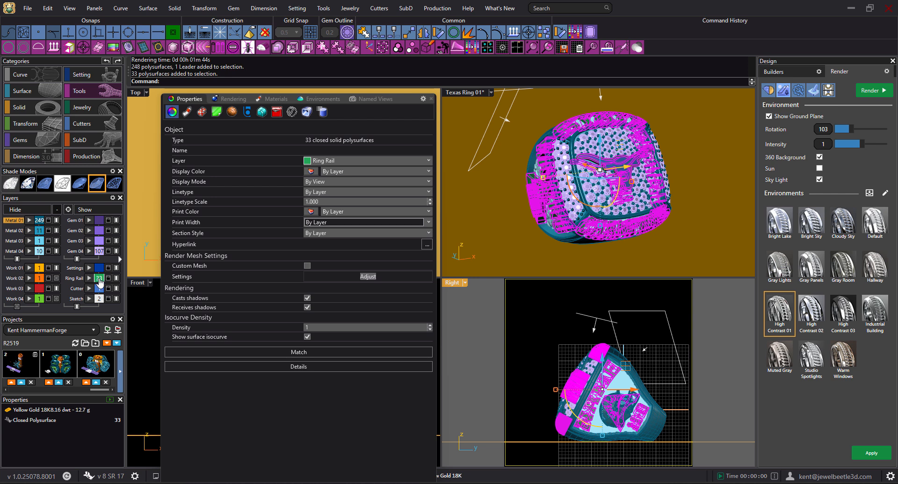
pyautogui.click(533, 303)
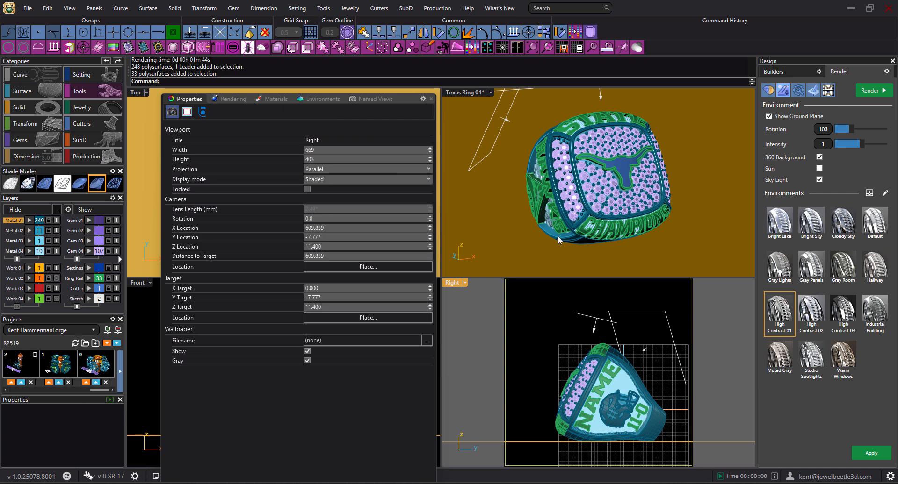
# Step: Show the scene's materials and bring up the polished metals library
pyautogui.click(273, 98)
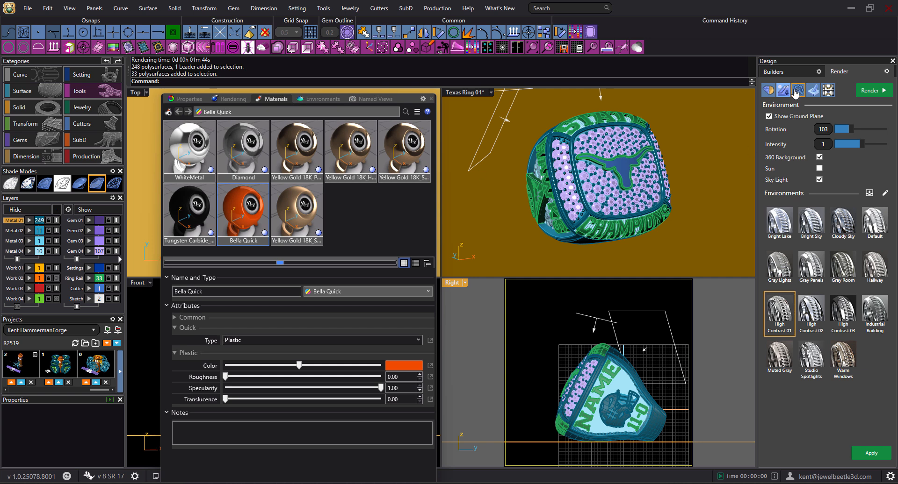
pyautogui.click(769, 91)
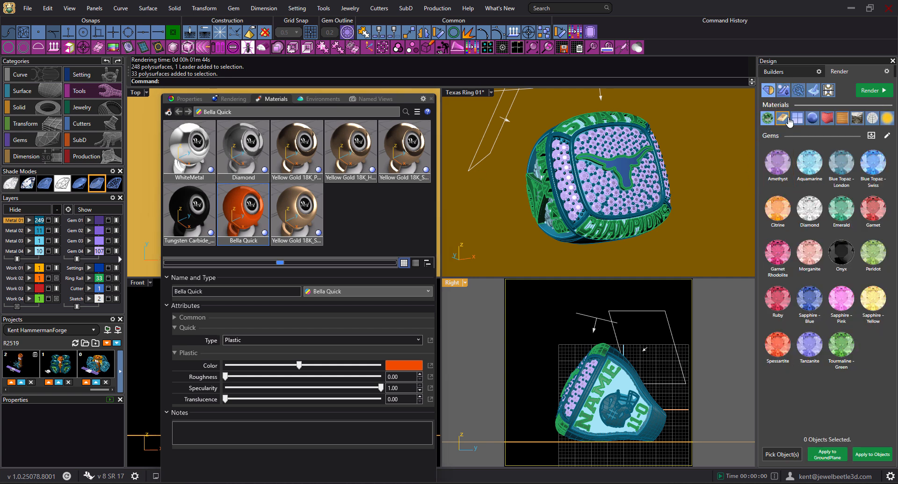
pyautogui.click(782, 118)
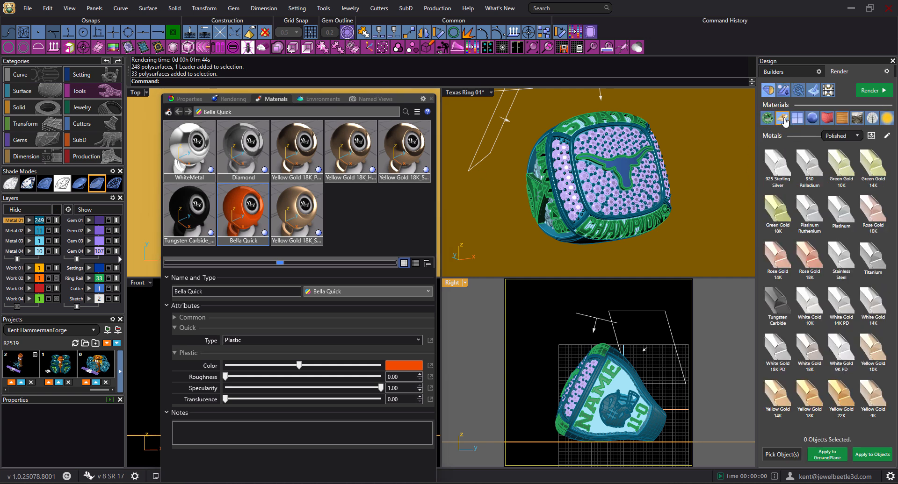
# Step: Check which ring parts use Yellow Gold 18K_Polished by selecting the objects assigned to it, and clear the selection
pyautogui.click(544, 195)
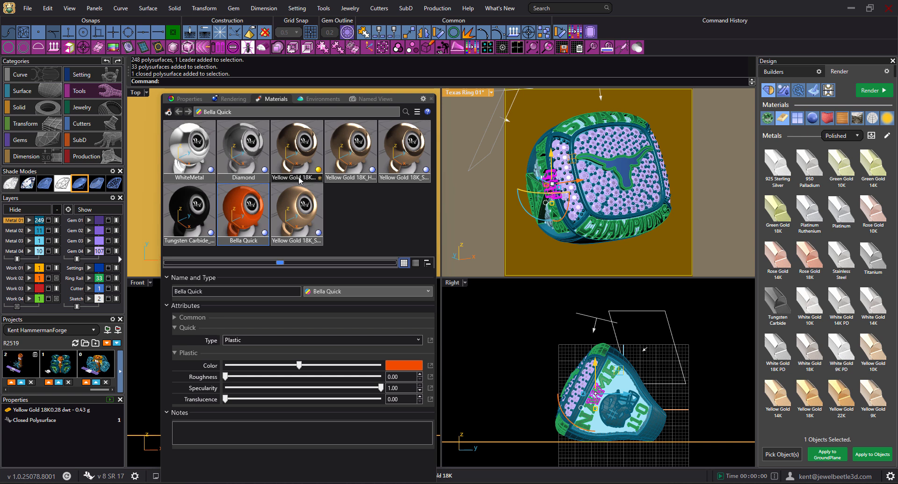
pyautogui.click(556, 316)
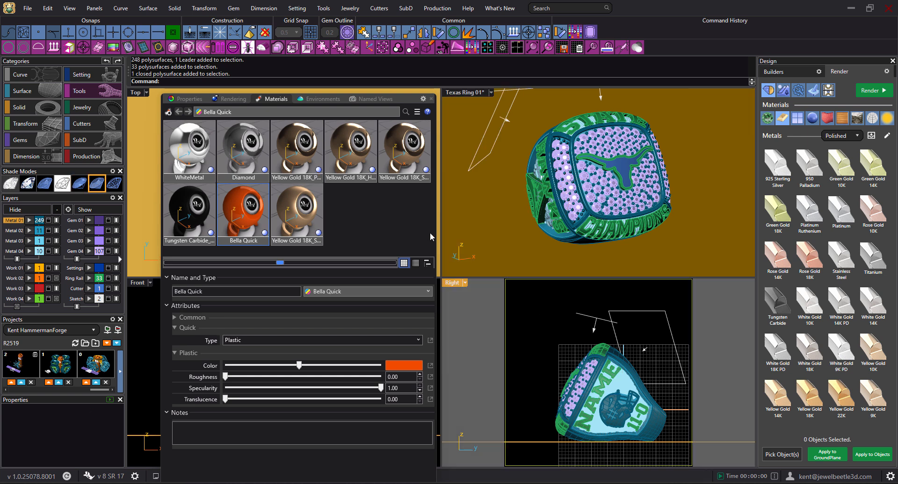
pyautogui.click(544, 200)
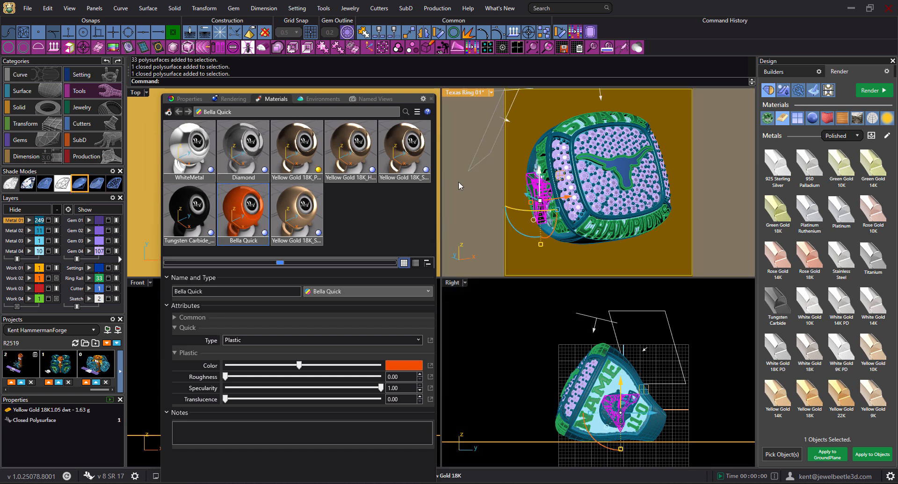
pyautogui.rightClick(302, 151)
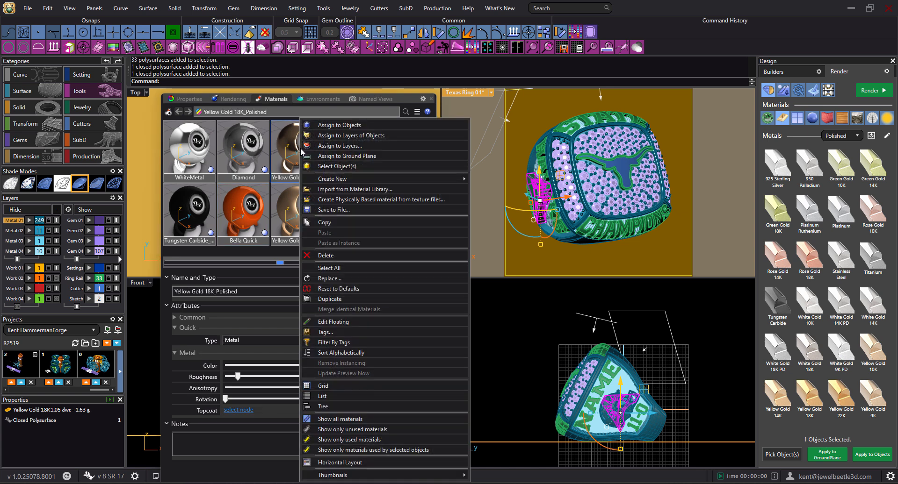
pyautogui.click(326, 166)
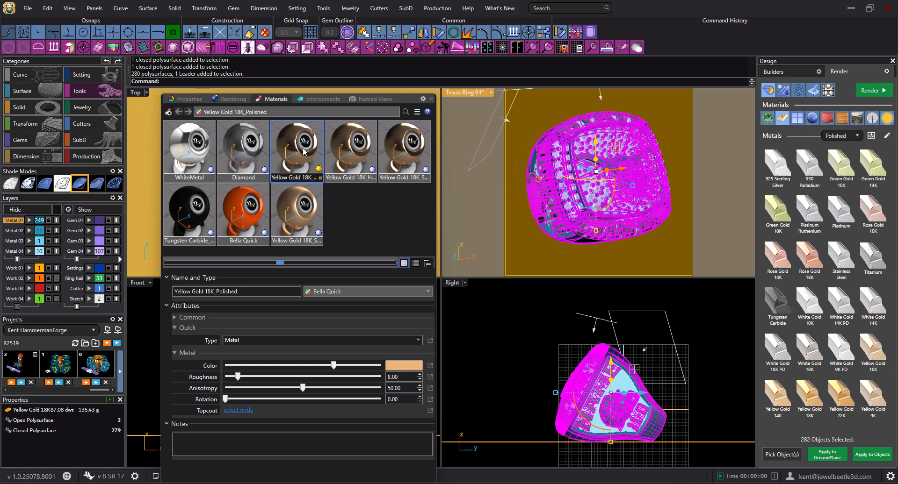
pyautogui.click(487, 296)
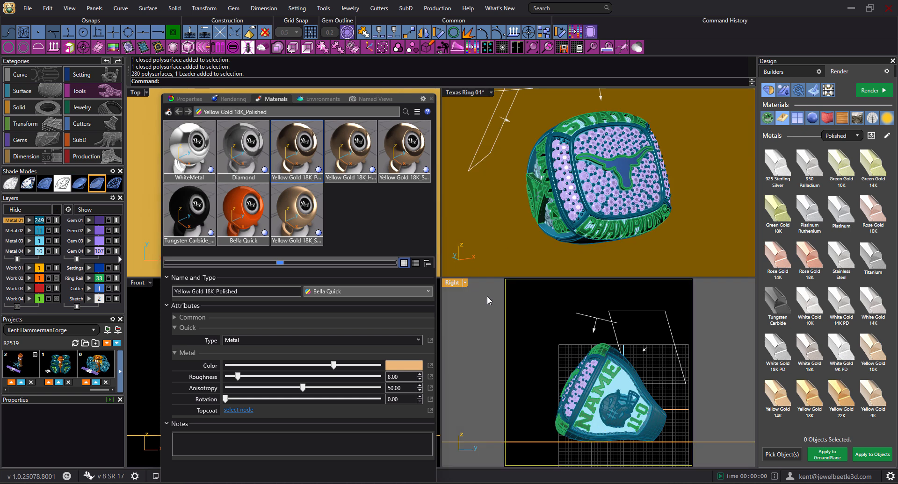
# Step: Select the part that uses Yellow Gold 18K_Hammer, assign Yellow Gold 18K_Polished to it, and clear the selection
pyautogui.click(351, 152)
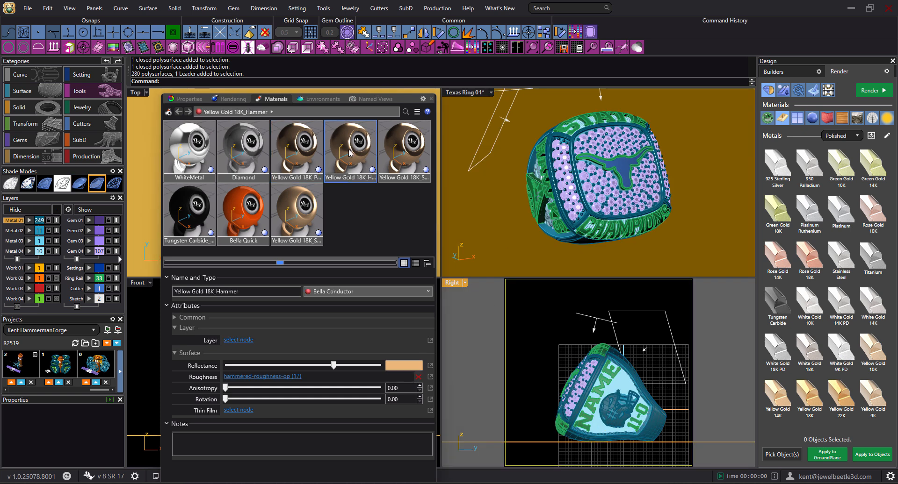
pyautogui.rightClick(351, 152)
pyautogui.click(386, 166)
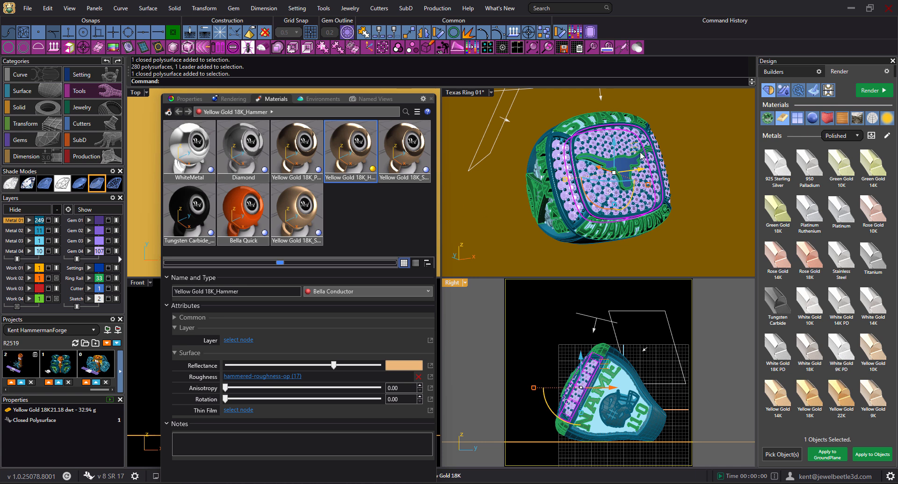
pyautogui.click(302, 151)
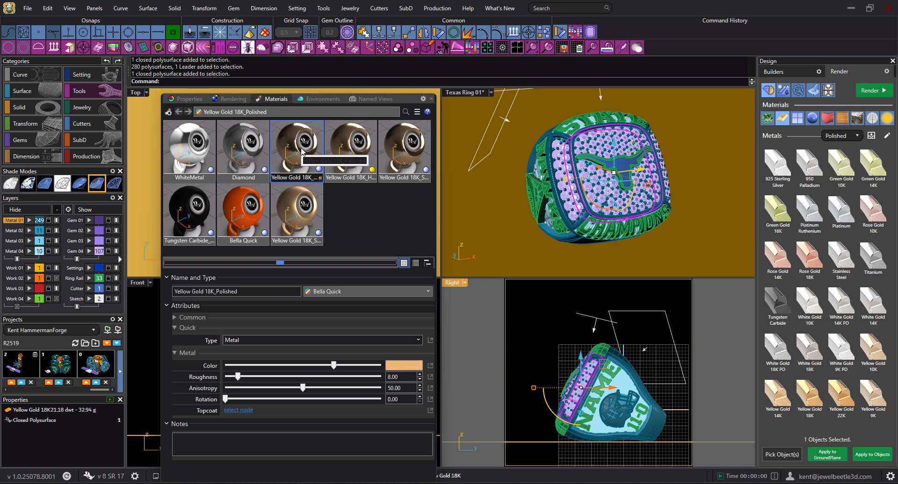
pyautogui.rightClick(301, 151)
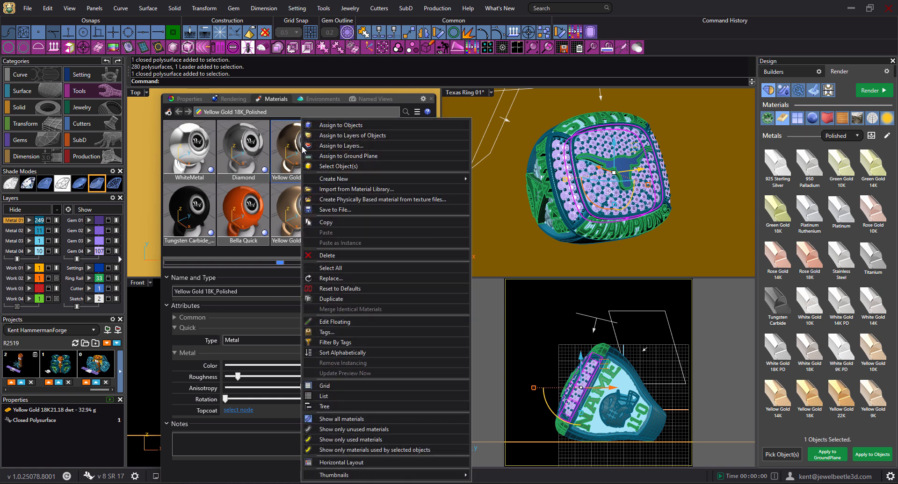
pyautogui.click(327, 127)
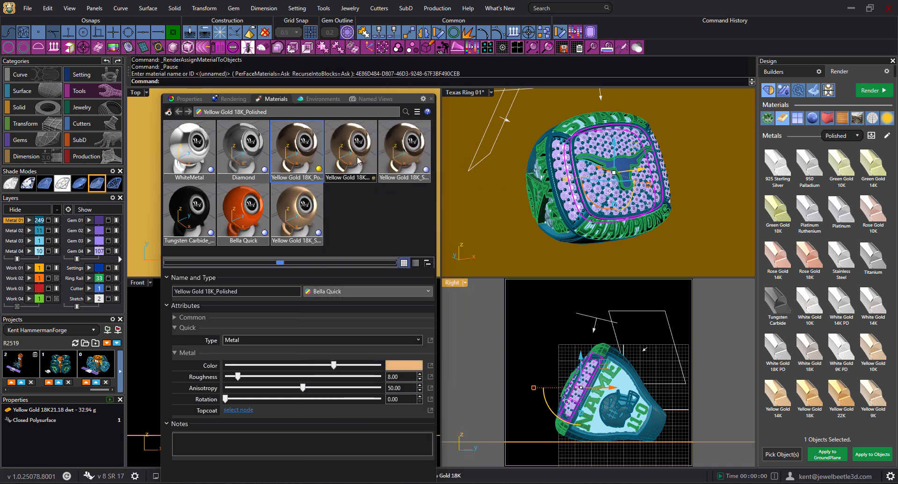
pyautogui.press('Escape')
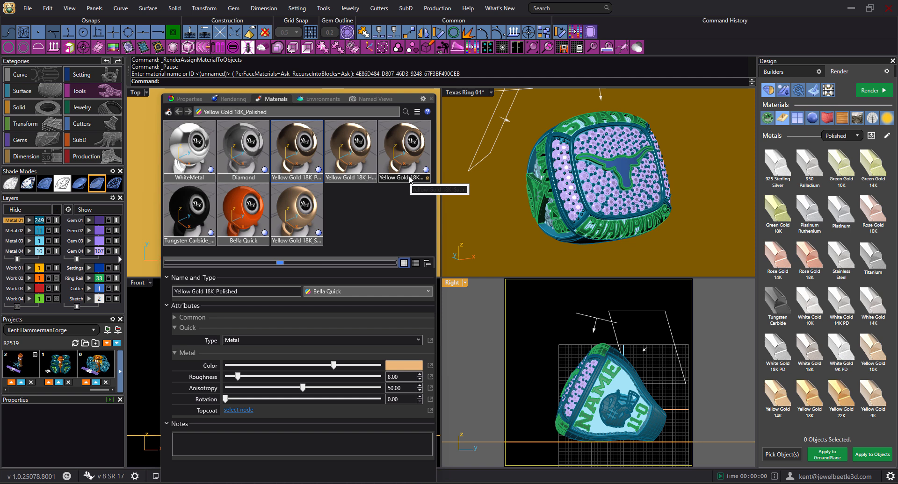
# Step: Check which part uses Yellow Gold 18K_Satin by selecting its assigned object, clear the selection, and move the materials window clear of the model
pyautogui.rightClick(406, 155)
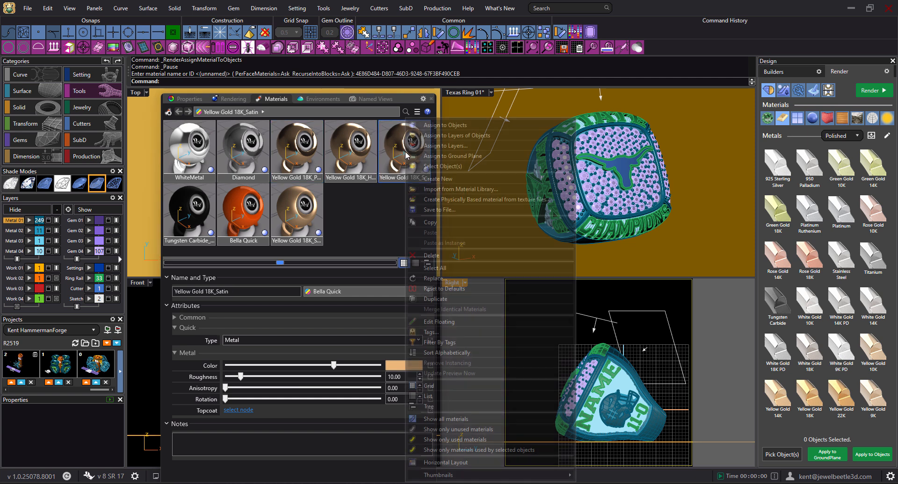
pyautogui.click(452, 167)
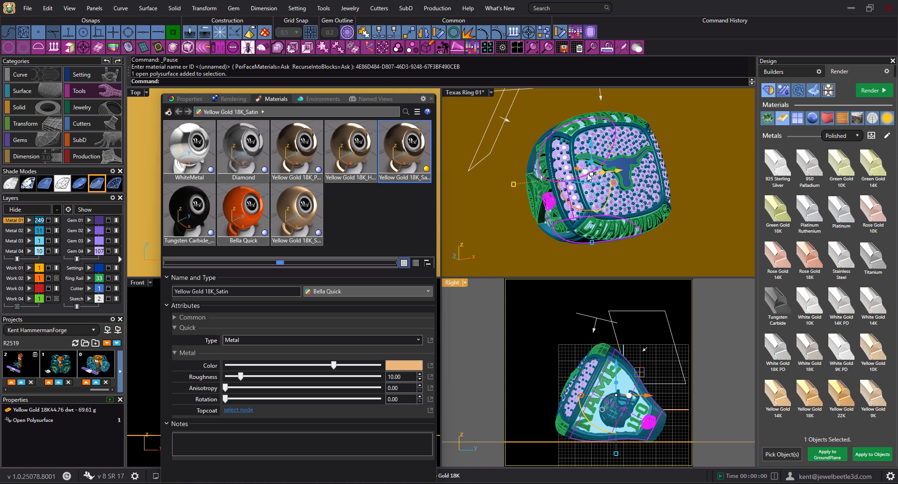
pyautogui.click(565, 296)
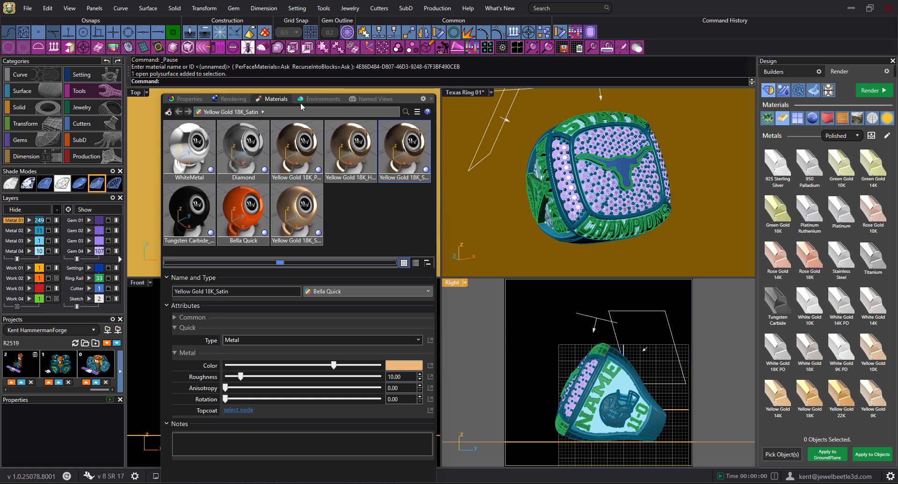
pyautogui.moveTo(401, 99); pyautogui.dragTo(402, 31)
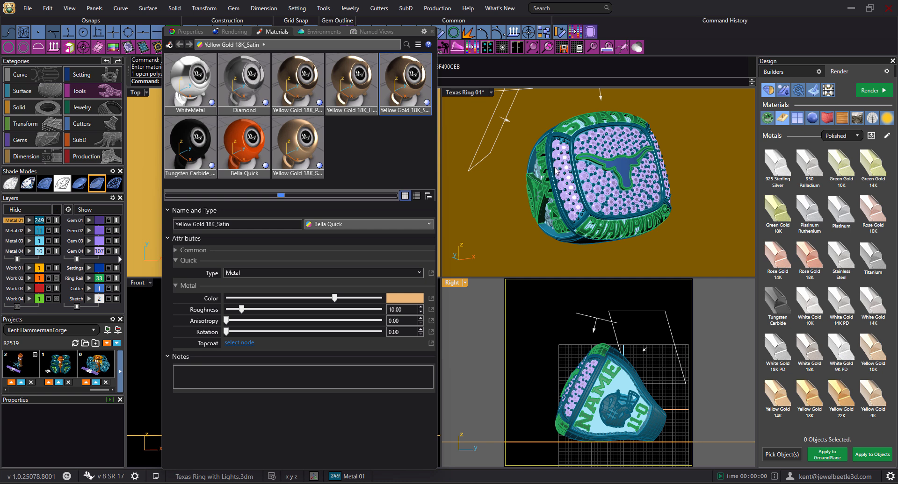
# Step: Examine the ring's raised lettering, textured backgrounds, gem settings and longhorn emblem up close, and restore the Texas Ring 01 named view
pyautogui.scroll(15, 555, 168)
pyautogui.moveTo(544, 177); pyautogui.dragTo(586, 200, button='right')
pyautogui.scroll(-15, 561, 154)
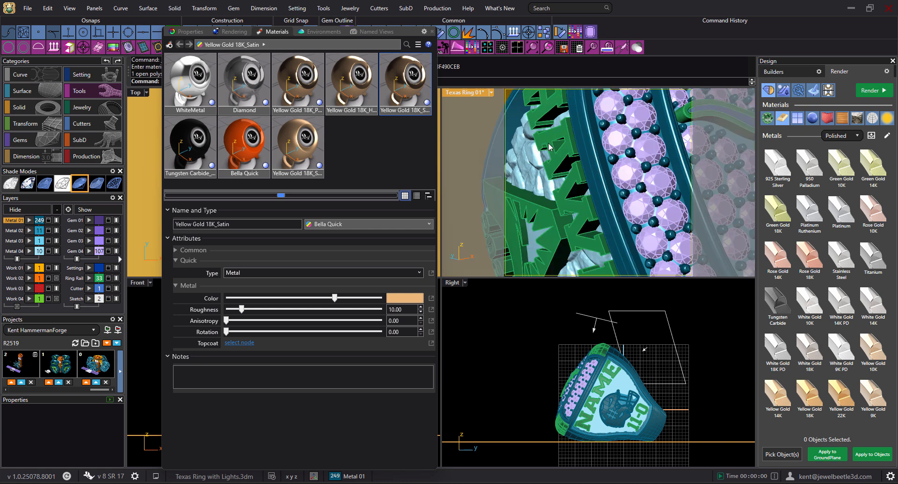
pyautogui.scroll(10, 559, 187)
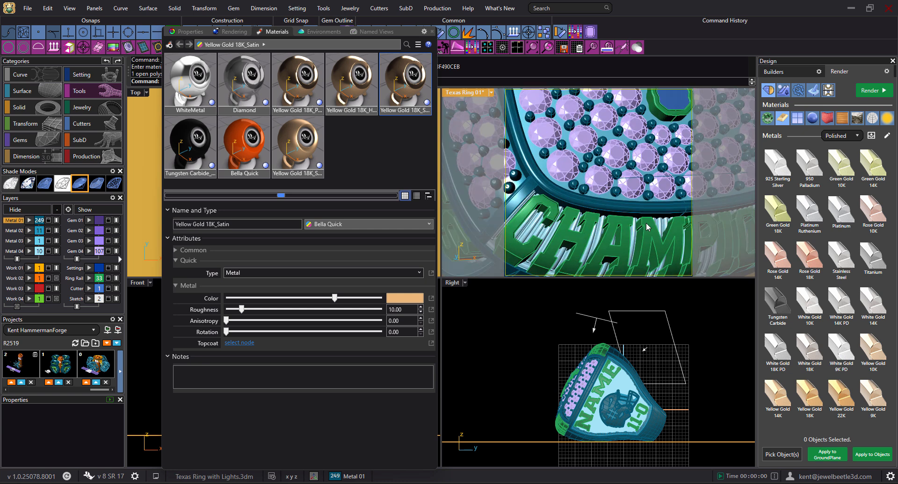
pyautogui.scroll(-3, 553, 208)
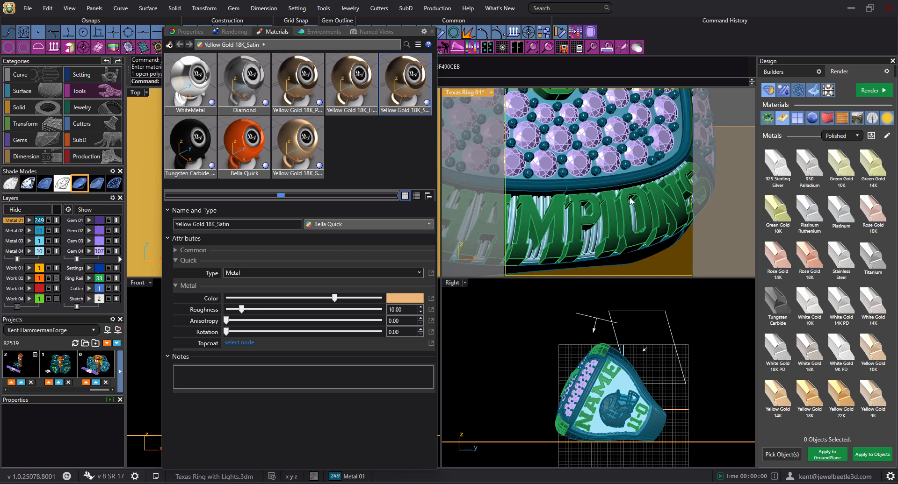
pyautogui.scroll(6, 630, 199)
pyautogui.scroll(-3, 620, 184)
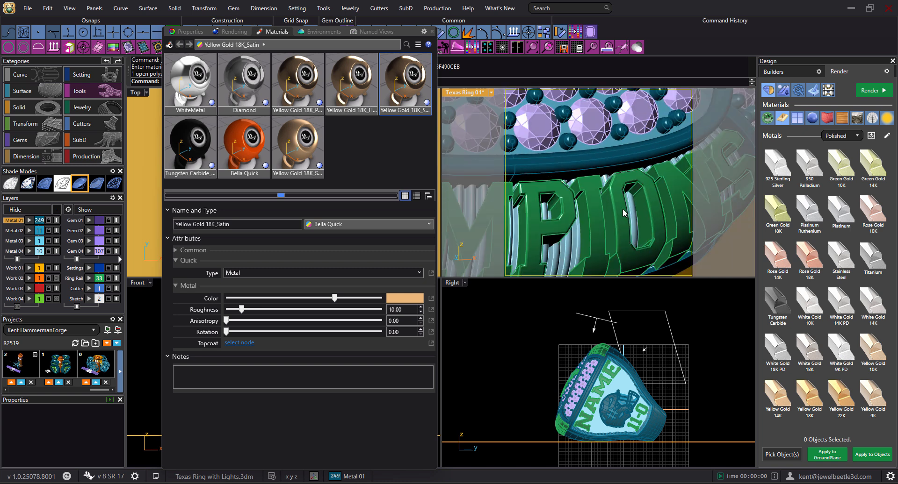
pyautogui.scroll(-8, 594, 212)
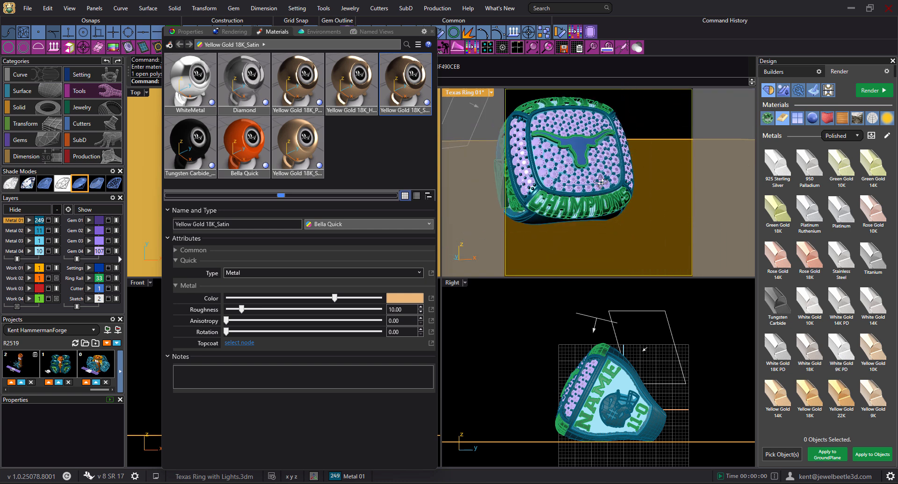
pyautogui.moveTo(600, 180); pyautogui.dragTo(591, 154, button='right')
pyautogui.scroll(6, 566, 118)
pyautogui.scroll(2, 573, 118)
pyautogui.scroll(-4, 589, 127)
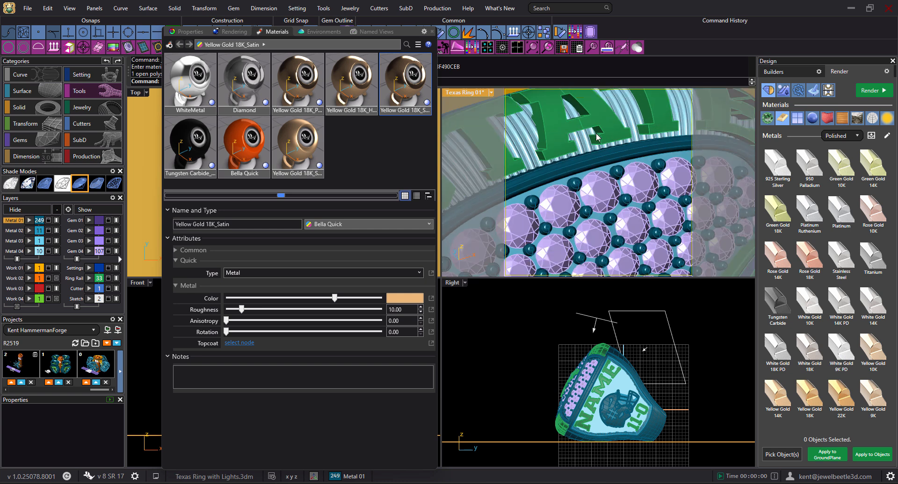
pyautogui.scroll(2, 595, 182)
pyautogui.scroll(4, 596, 182)
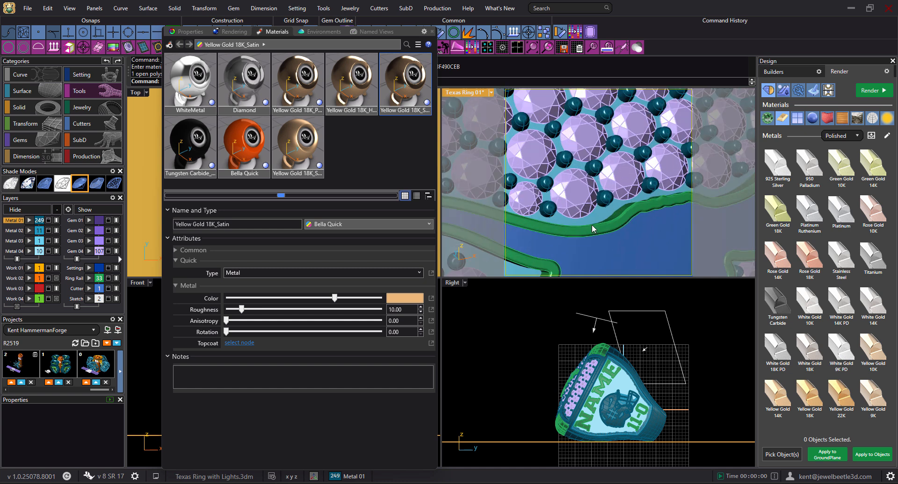
pyautogui.scroll(-3, 616, 197)
pyautogui.moveTo(590, 226); pyautogui.dragTo(612, 207, button='right')
pyautogui.scroll(-3, 605, 192)
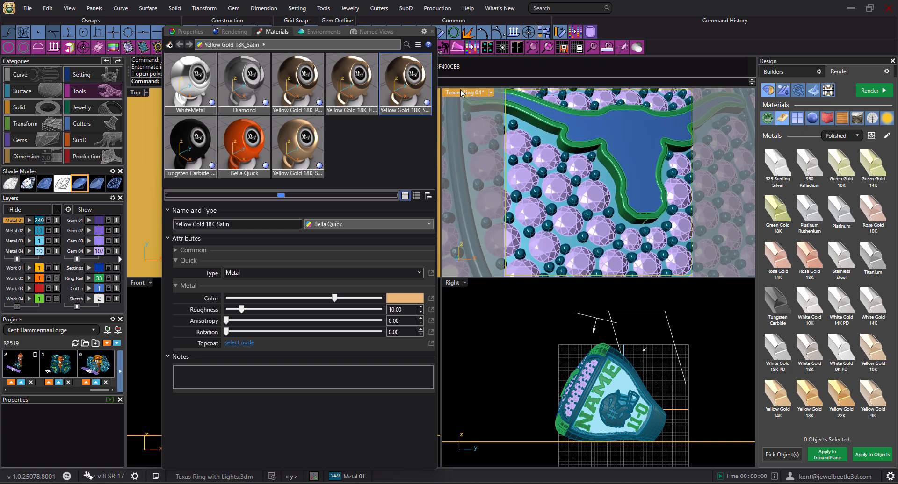
pyautogui.click(373, 32)
pyautogui.doubleClick(187, 76)
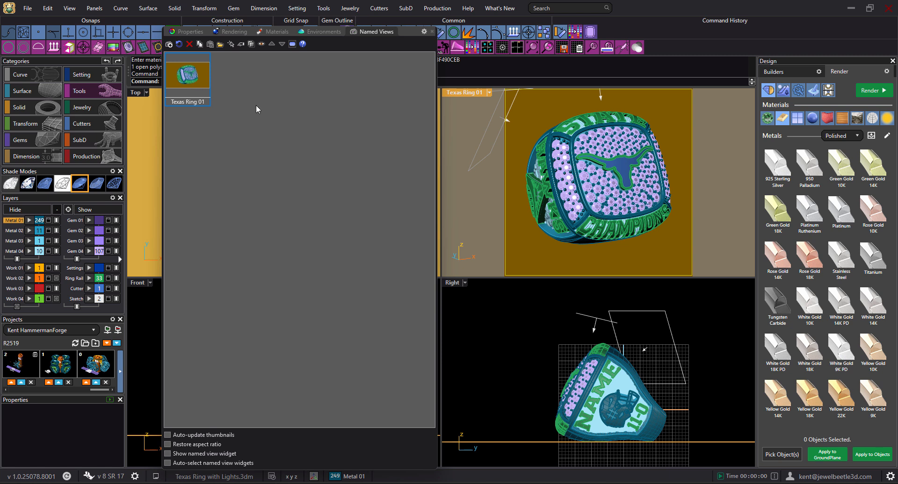
# Step: Add a Bella Bevel to the Bevel attribute of the Yellow Gold 18K_Polished material
pyautogui.click(274, 32)
pyautogui.click(301, 87)
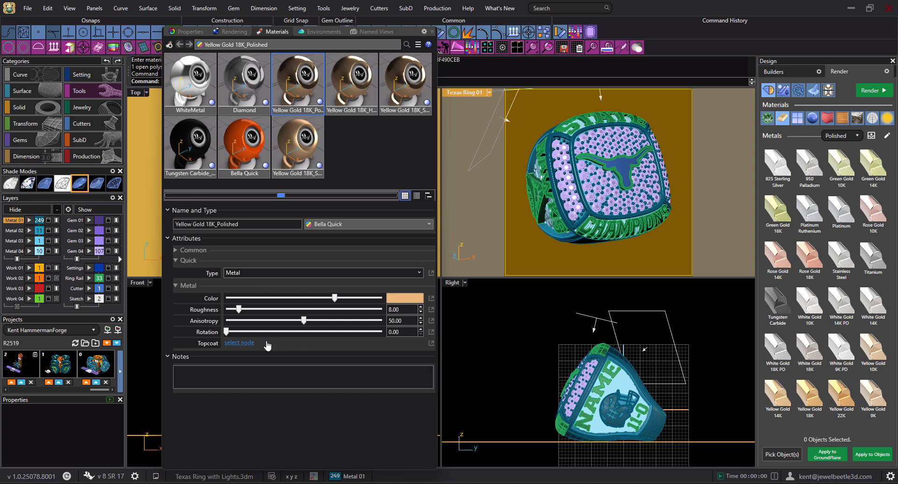
pyautogui.click(176, 251)
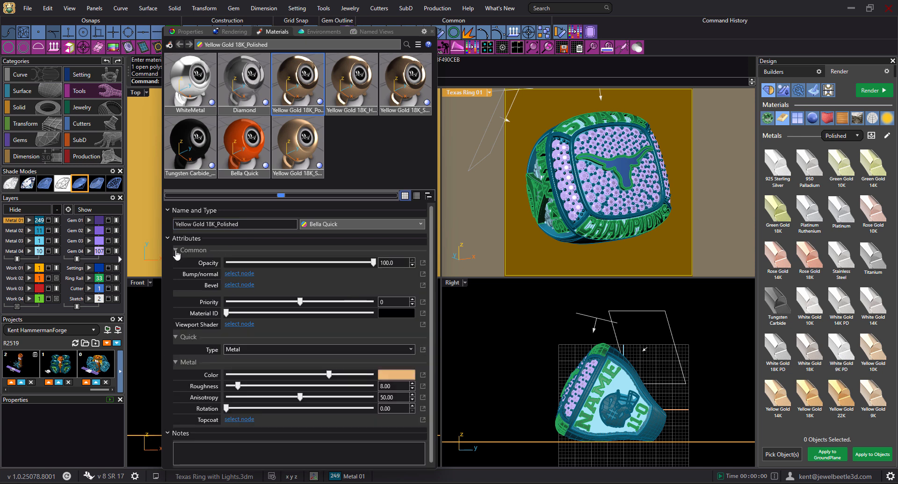
pyautogui.click(238, 290)
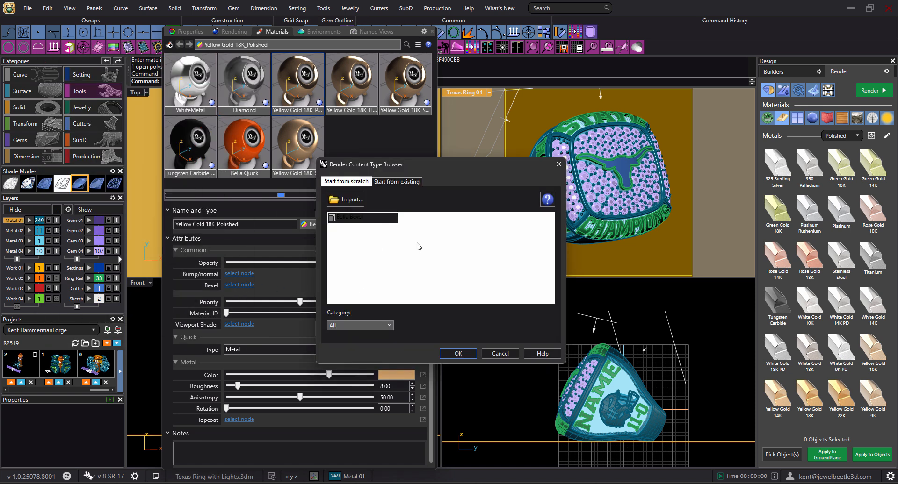
pyautogui.moveTo(452, 174); pyautogui.dragTo(432, 146)
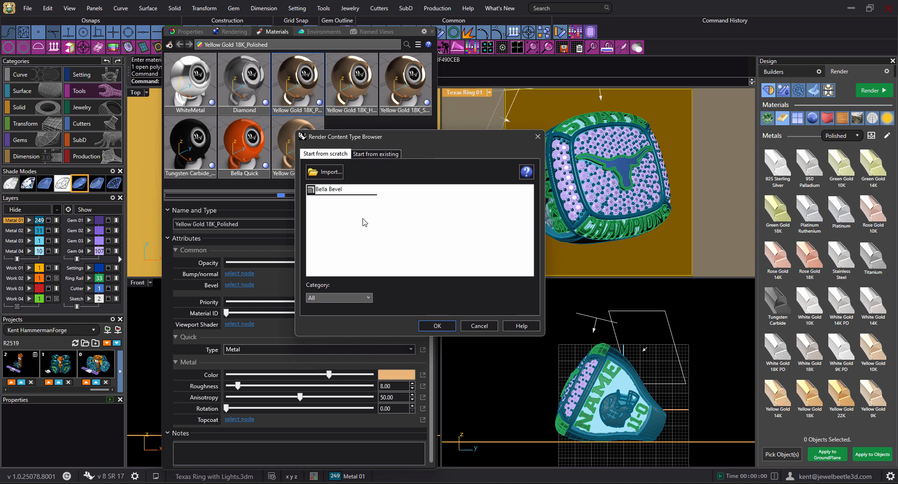
pyautogui.click(332, 192)
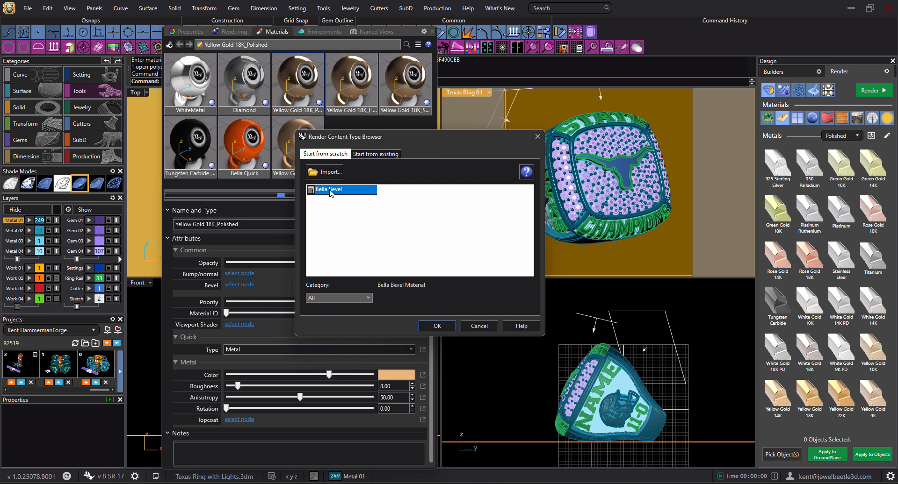
pyautogui.click(442, 326)
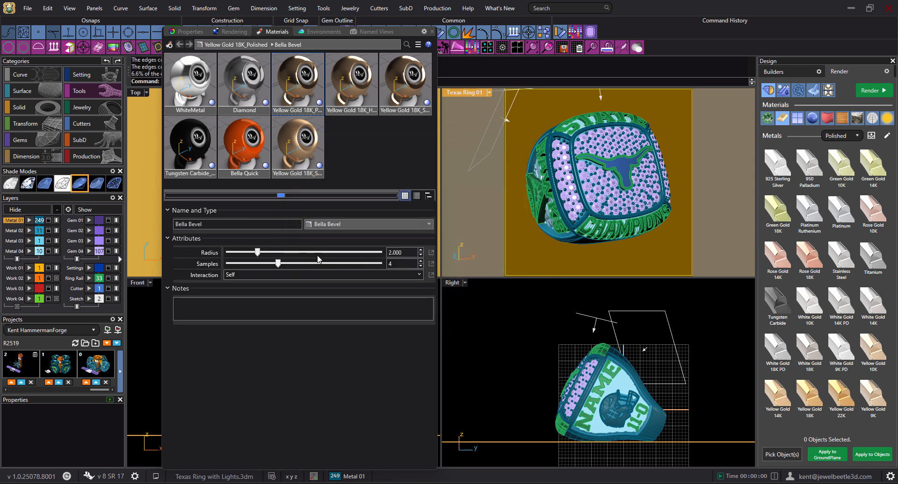
# Step: Set the Bella Bevel radius of the polished gold material to 0.125, keeping 4 samples
pyautogui.click(235, 225)
pyautogui.moveTo(258, 253); pyautogui.dragTo(229, 255)
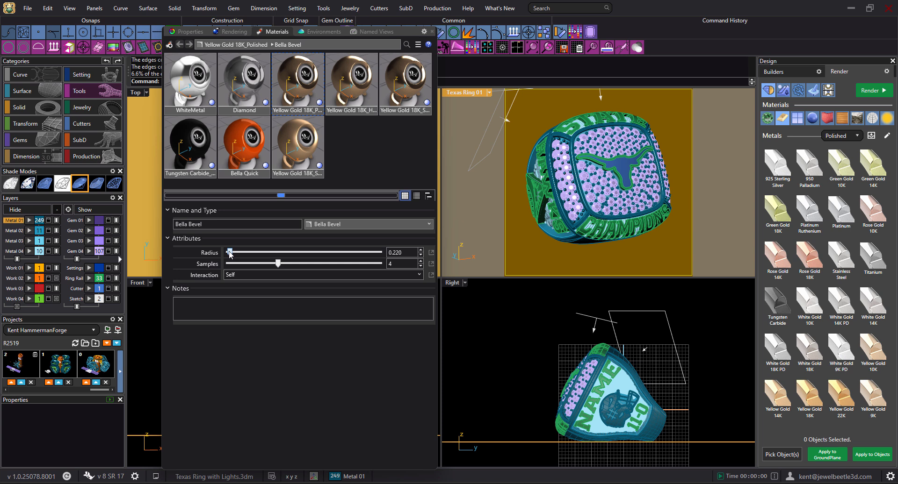
pyautogui.moveTo(229, 254); pyautogui.dragTo(230, 254)
pyautogui.moveTo(230, 254); pyautogui.dragTo(230, 257)
pyautogui.moveTo(401, 253); pyautogui.dragTo(395, 253)
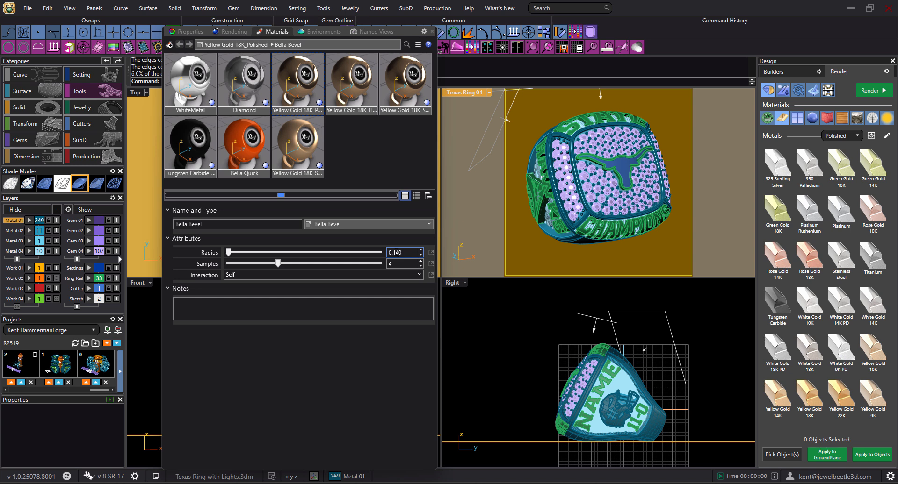
pyautogui.write('25')
pyautogui.press('Tab')
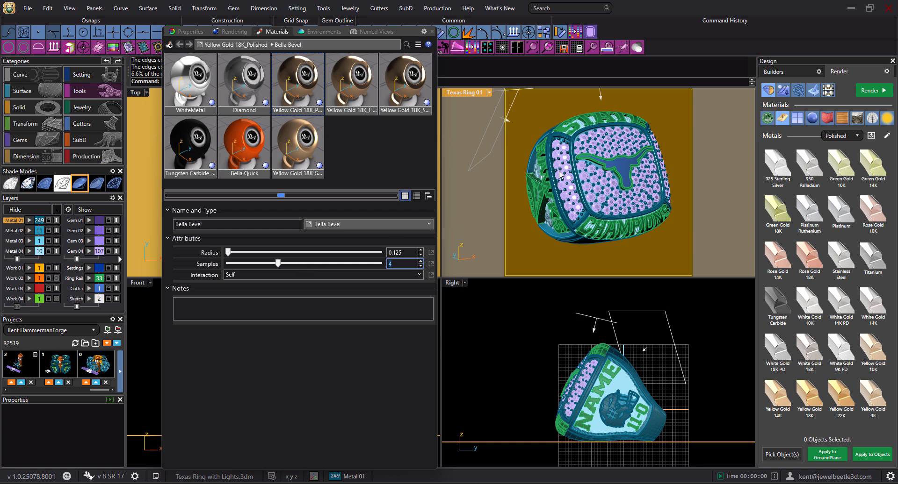
pyautogui.moveTo(278, 265); pyautogui.dragTo(382, 265)
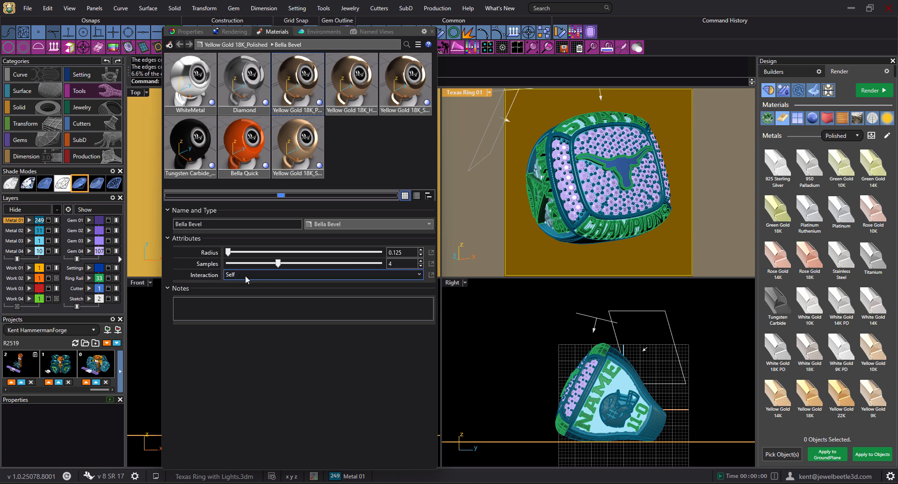
# Step: Compare the Bella Bevel's Self and Any interaction options, set the interaction to Any, and return to the Yellow Gold 18K_Polished material
pyautogui.click(245, 275)
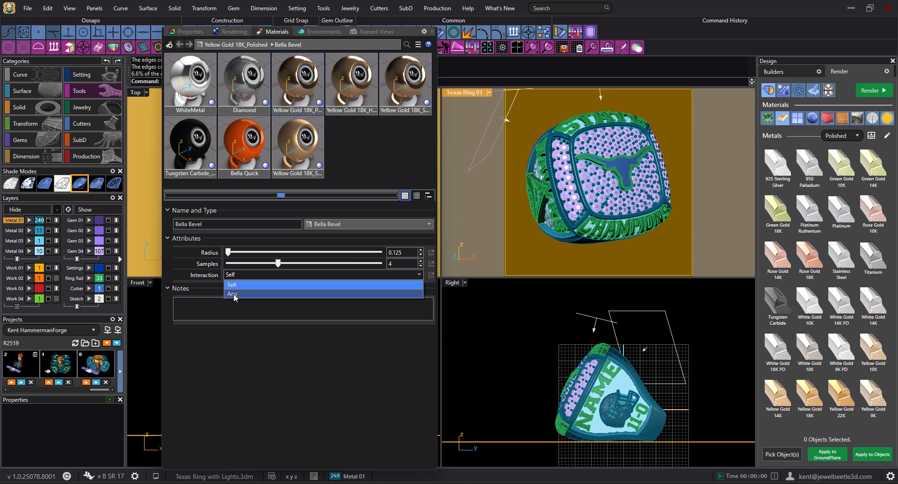
pyautogui.click(236, 294)
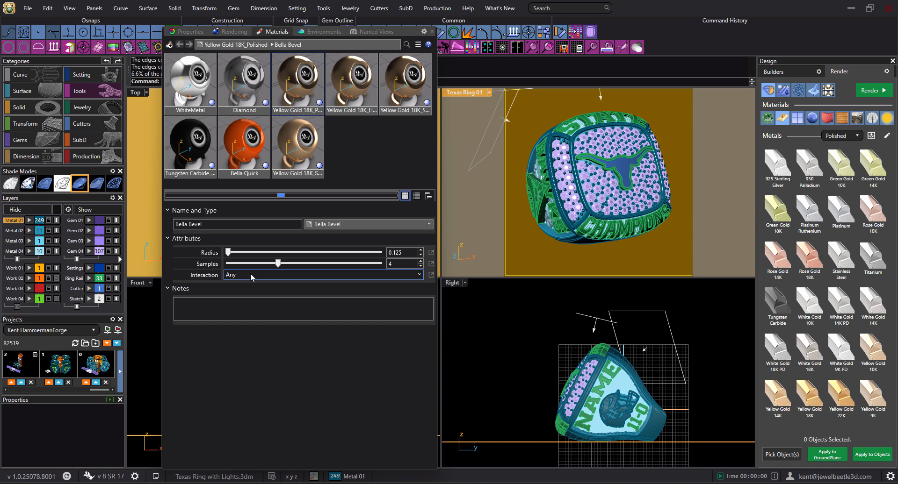
pyautogui.click(246, 276)
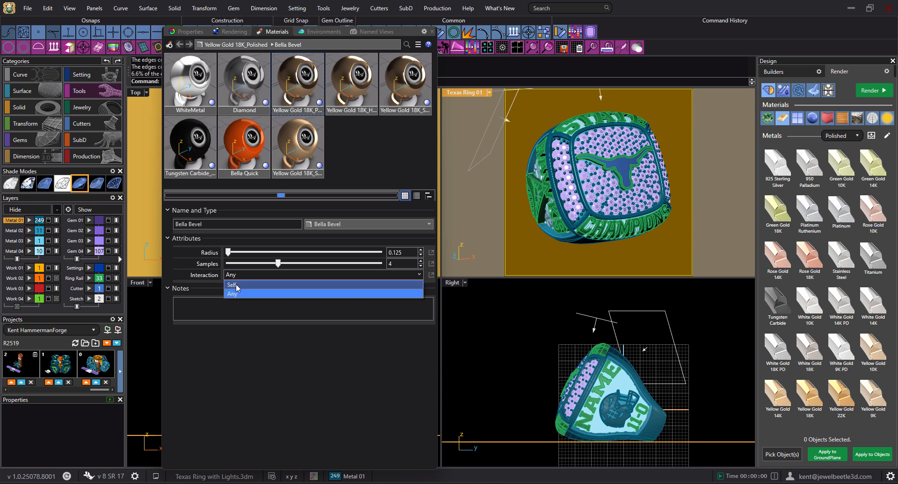
pyautogui.click(239, 286)
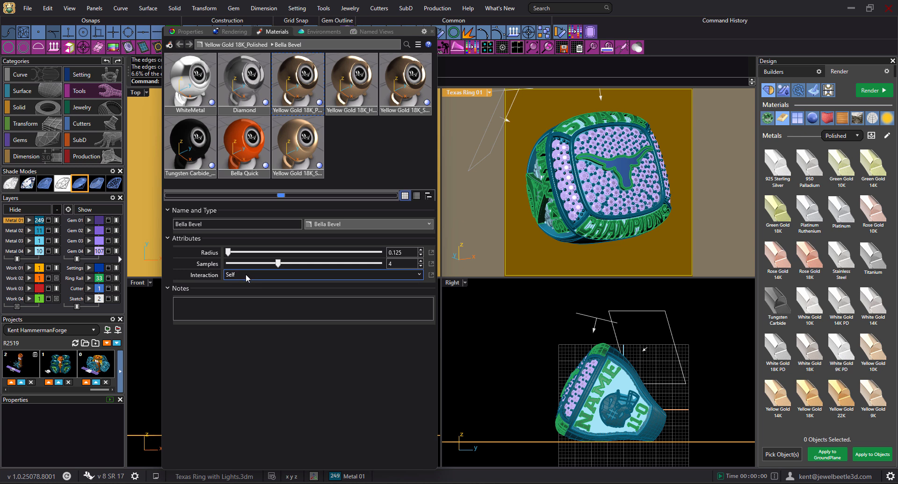
pyautogui.click(243, 274)
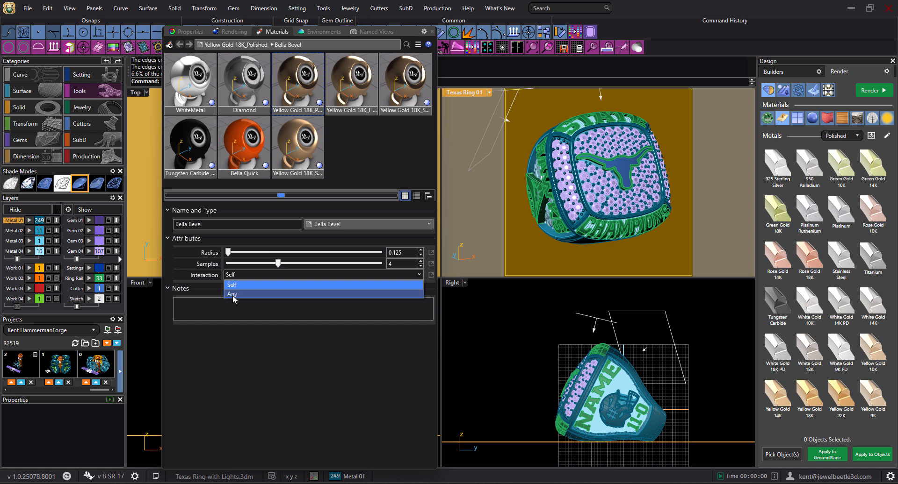
pyautogui.click(240, 294)
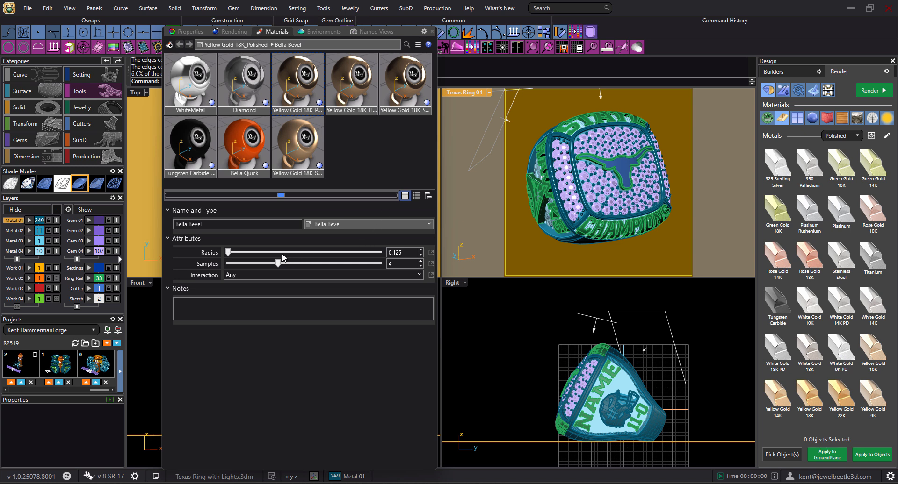
pyautogui.click(196, 224)
pyautogui.click(238, 47)
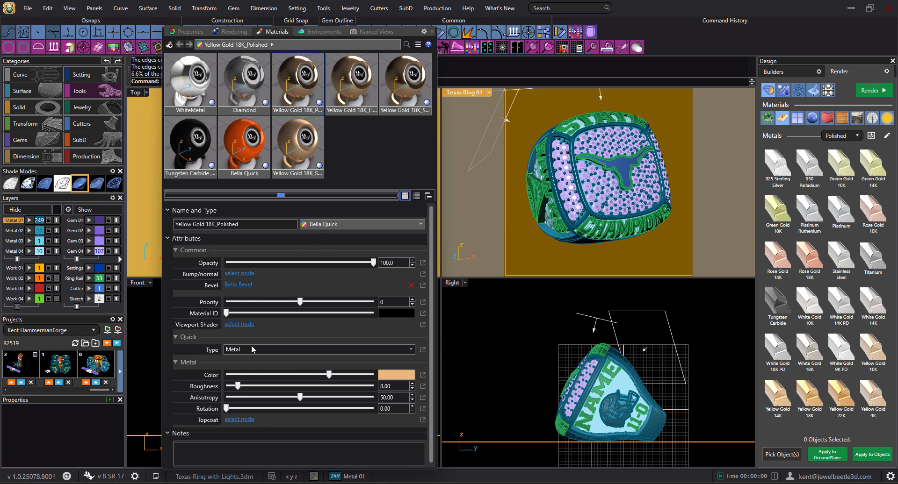
# Step: Review the polished gold's Common attributes and its assigned Bella Bevel, and render the Texas Ring 01 view
pyautogui.click(175, 252)
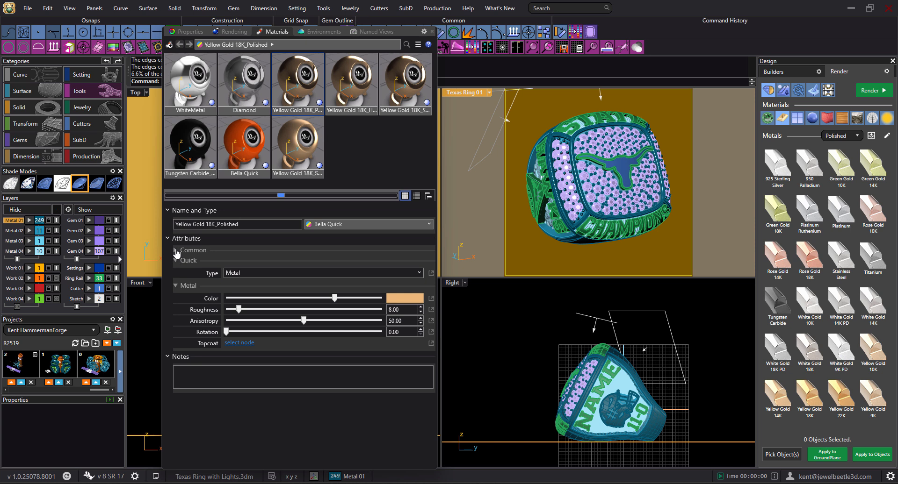
pyautogui.click(176, 252)
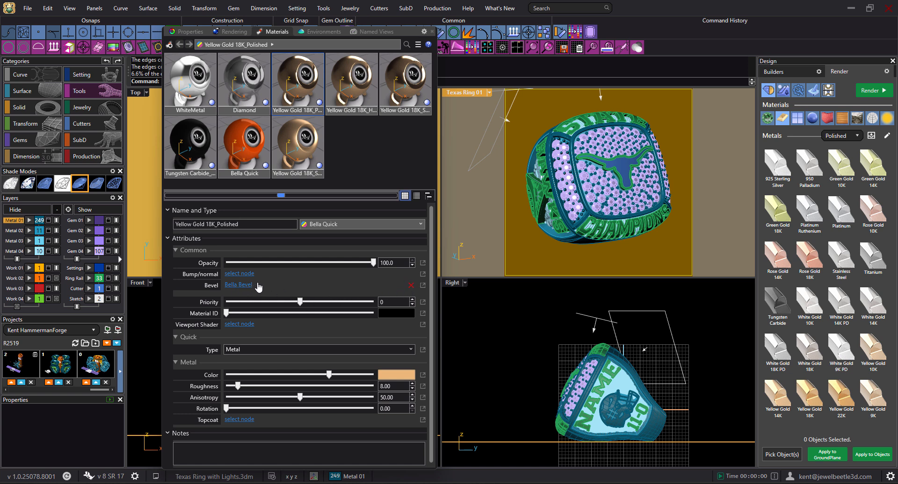
pyautogui.click(240, 286)
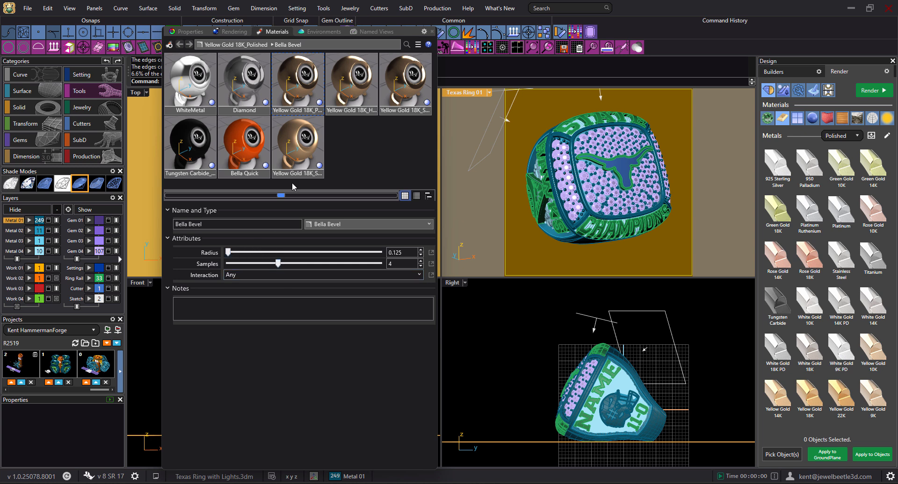
pyautogui.click(254, 44)
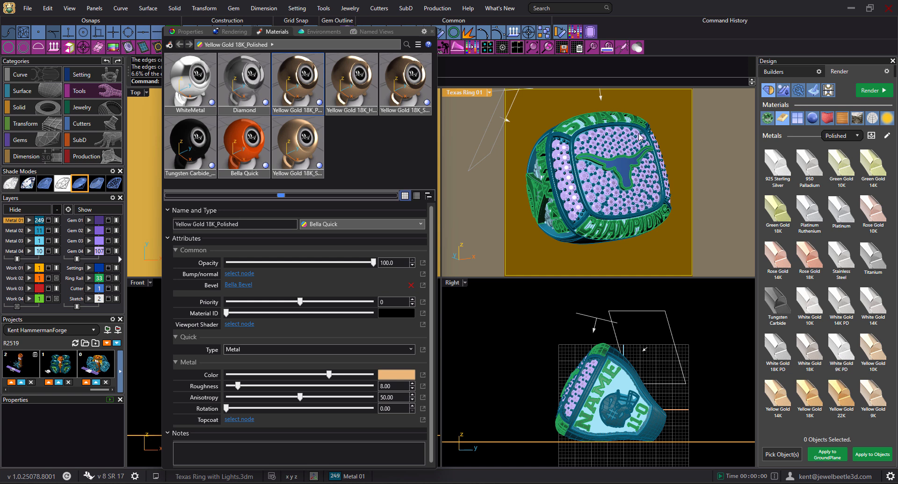
pyautogui.click(867, 91)
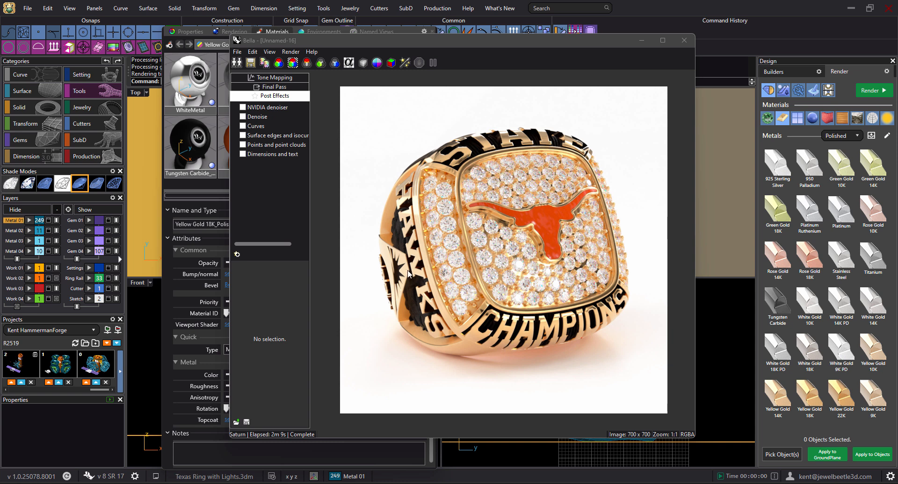
# Step: Examine the new render up close, checking the edges of the HAWKS, CHAMPIONS and STATE lettering, the side details and the gem settings
pyautogui.scroll(3, 407, 231)
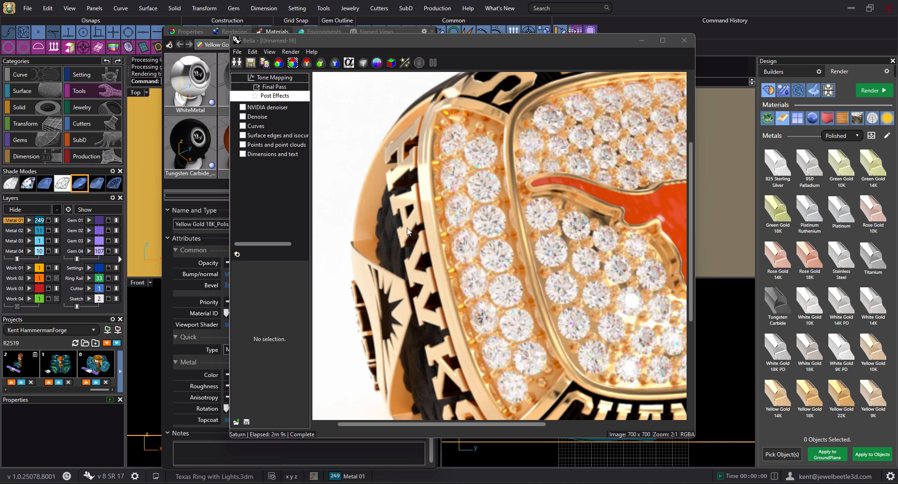
pyautogui.scroll(1, 408, 232)
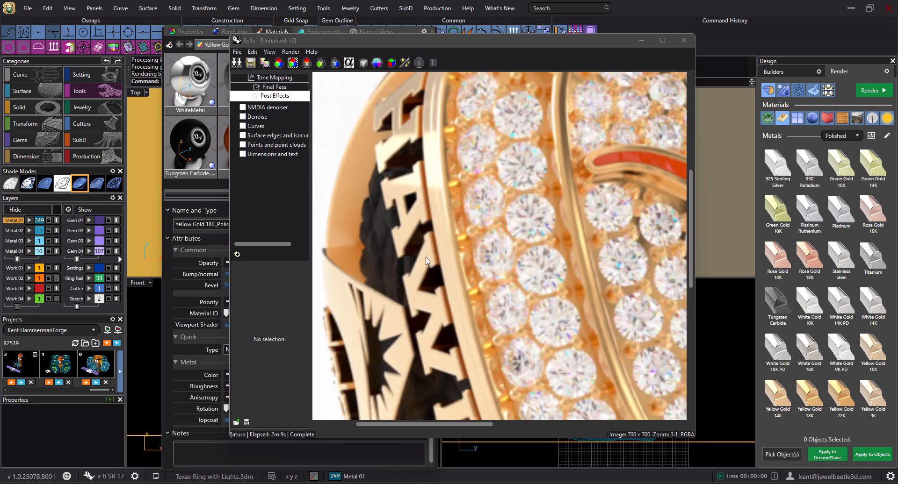
pyautogui.scroll(-2, 425, 242)
pyautogui.scroll(-1, 426, 244)
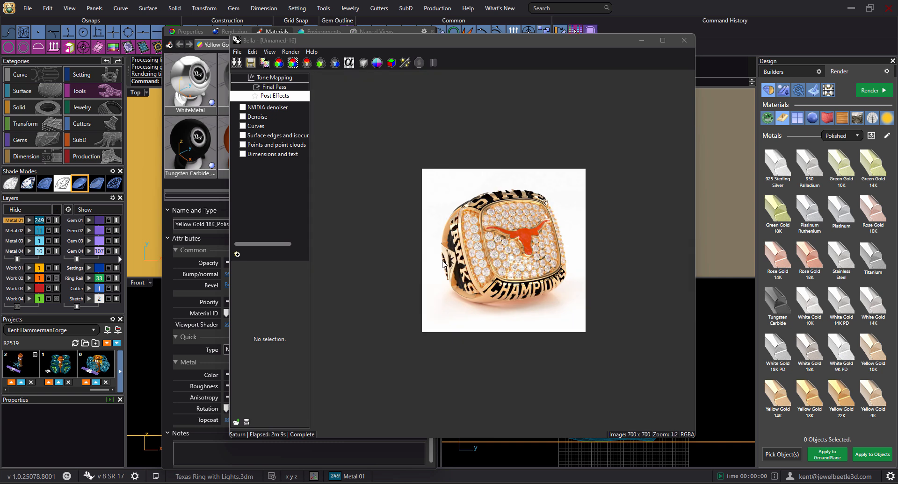
pyautogui.scroll(1, 446, 265)
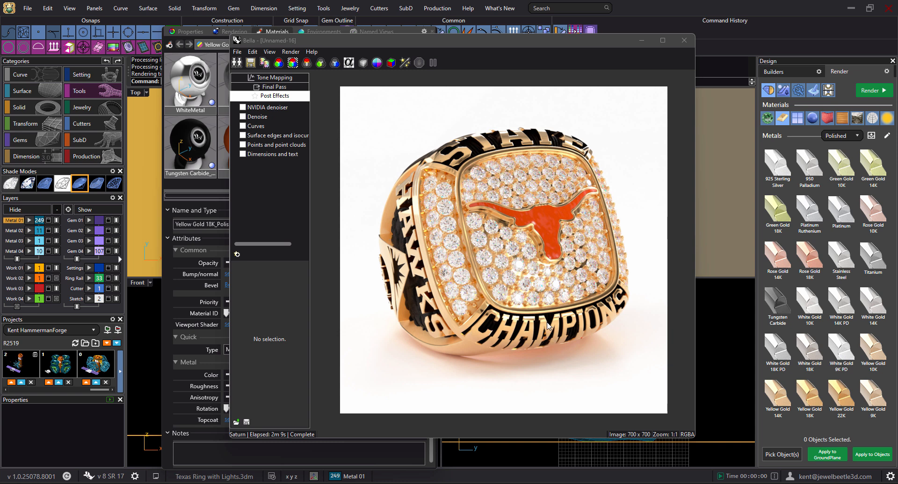
pyautogui.scroll(2, 547, 326)
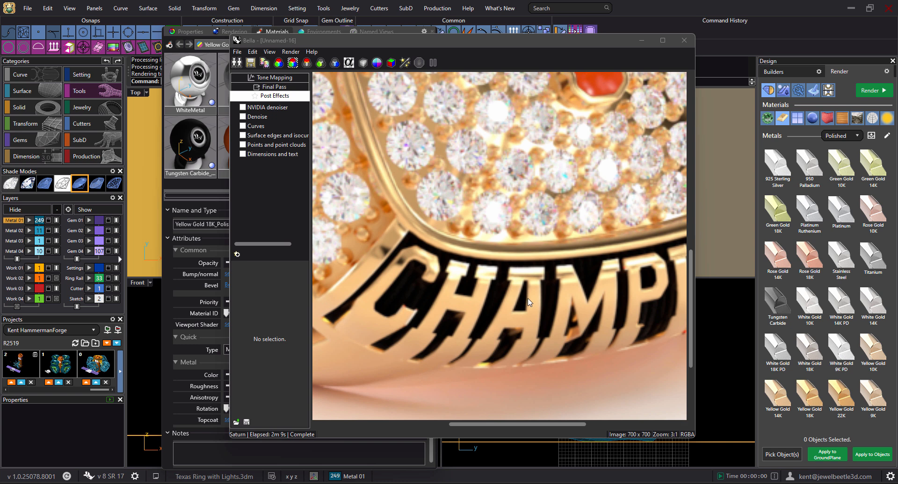
pyautogui.scroll(-1, 513, 312)
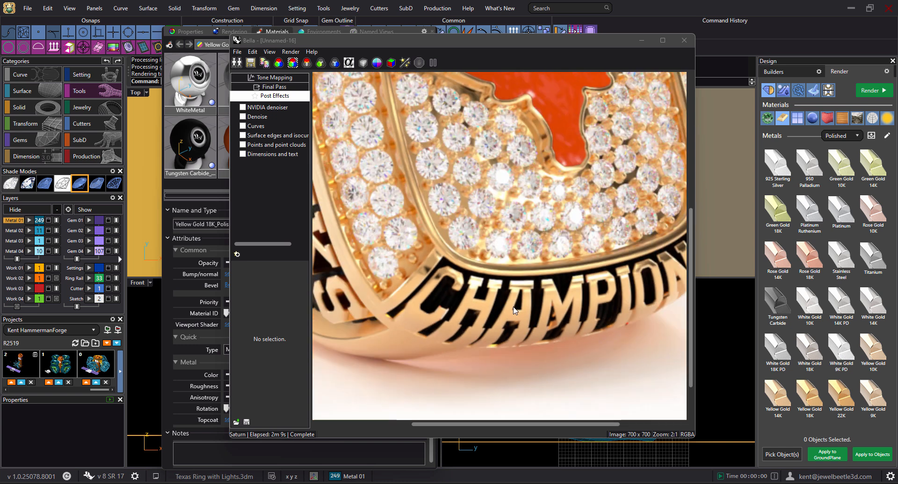
pyautogui.scroll(-1, 514, 311)
pyautogui.scroll(1, 428, 294)
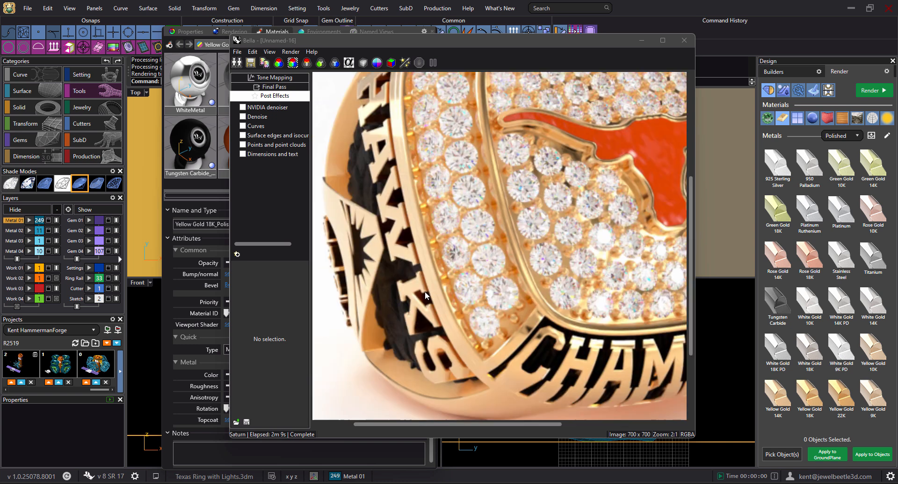
pyautogui.scroll(1, 397, 286)
pyautogui.scroll(-1, 470, 279)
pyautogui.scroll(-1, 482, 280)
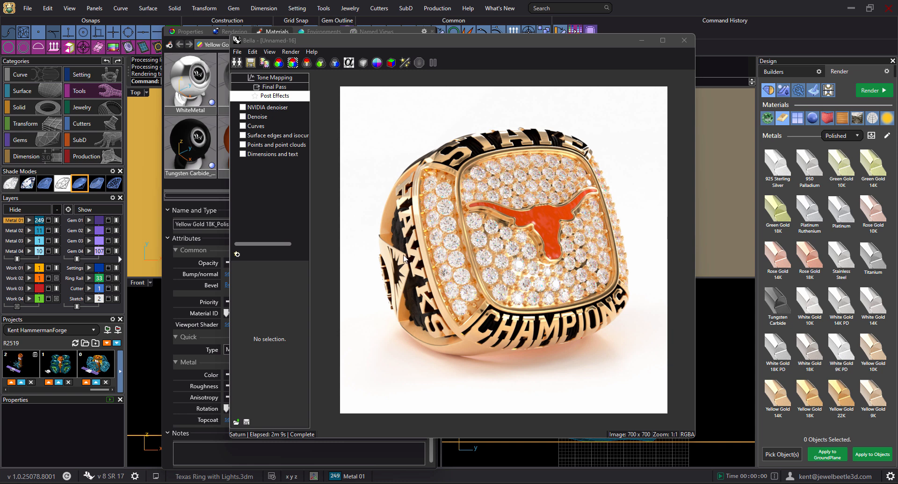
pyautogui.scroll(3, 400, 266)
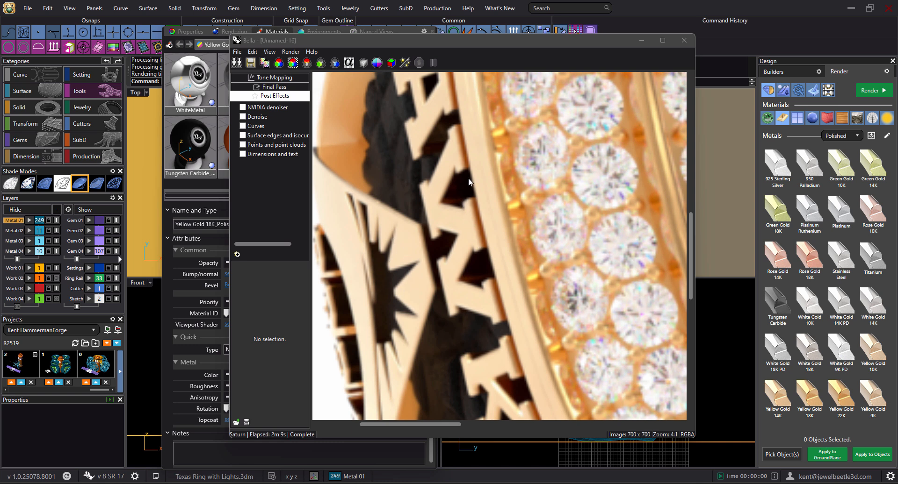
pyautogui.scroll(-3, 467, 178)
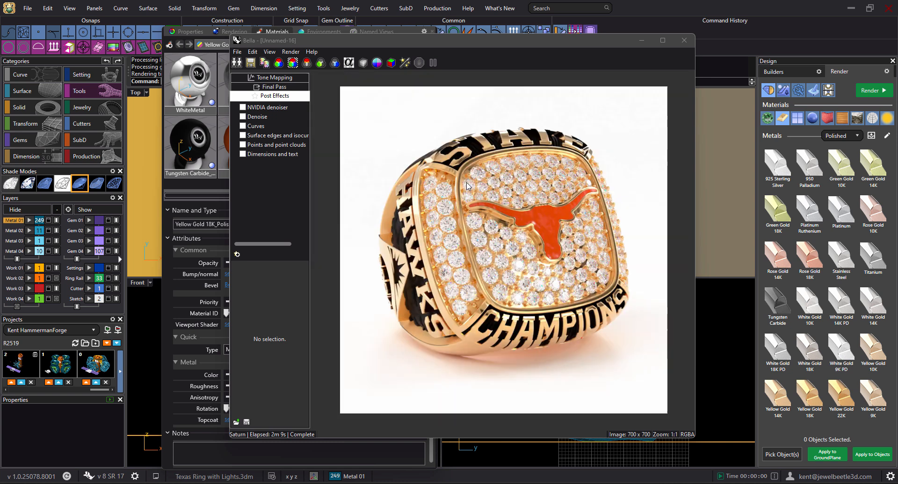
pyautogui.scroll(2, 508, 141)
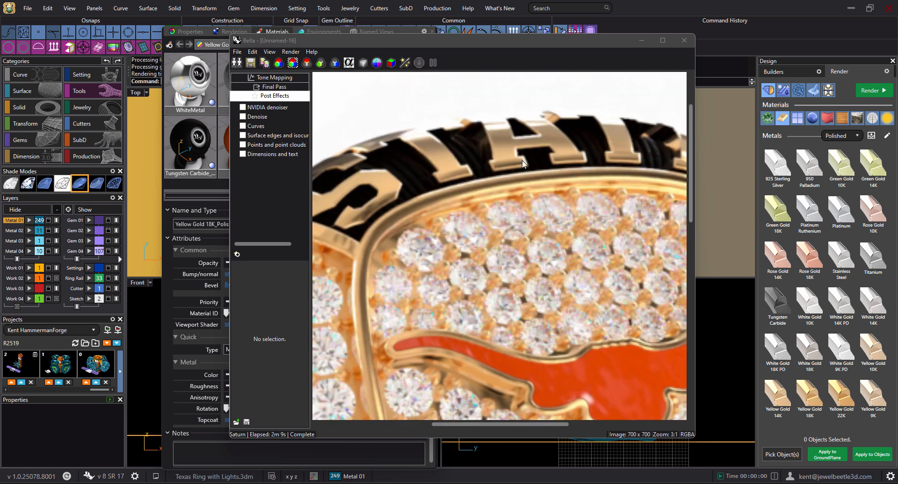
pyautogui.scroll(1, 523, 163)
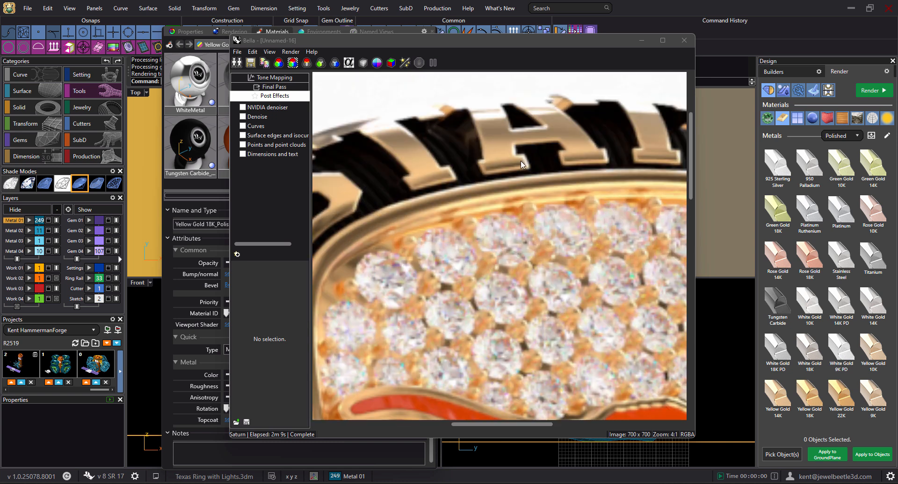
pyautogui.scroll(-3, 522, 164)
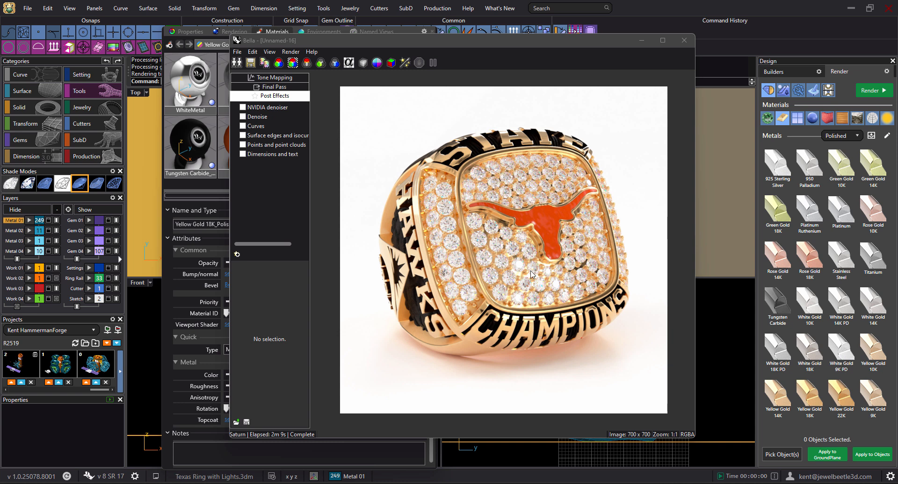
# Step: Move the render window clear of the Texas Ring 01 view and bring up the render options, leaving target noise at 10
pyautogui.moveTo(612, 41); pyautogui.dragTo(563, 44)
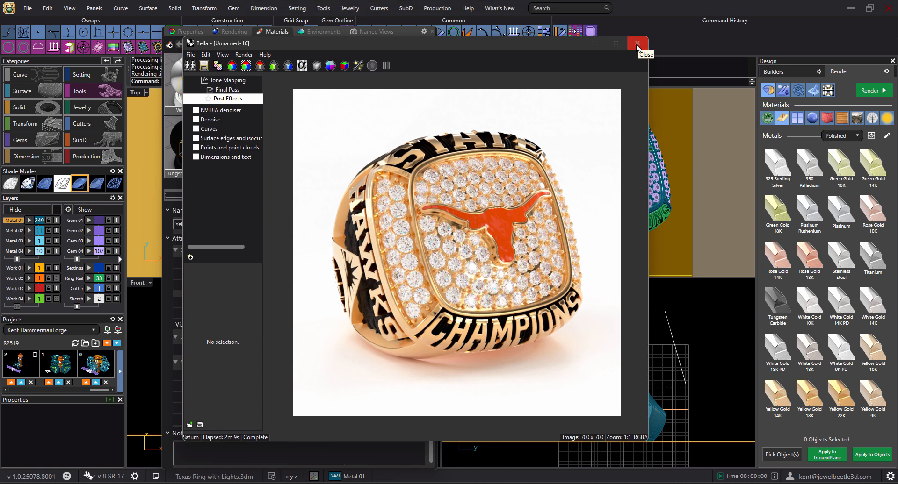
pyautogui.moveTo(545, 47); pyautogui.dragTo(373, 39)
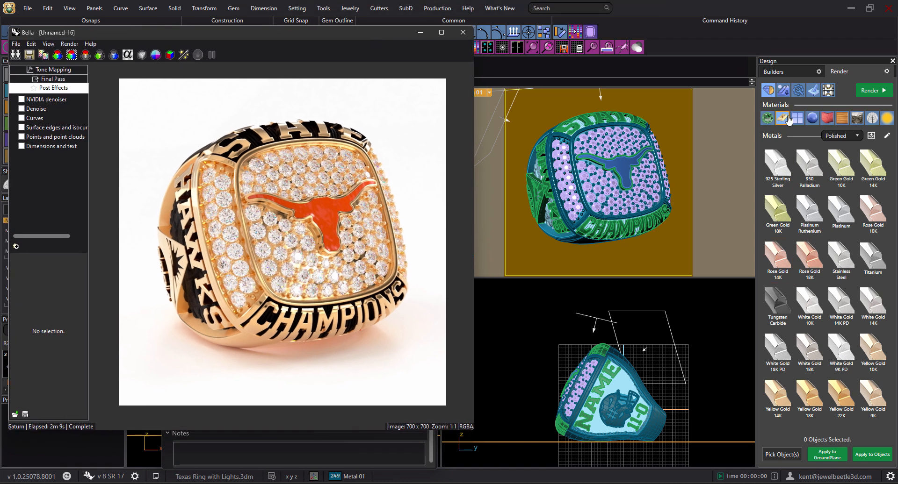
pyautogui.click(798, 93)
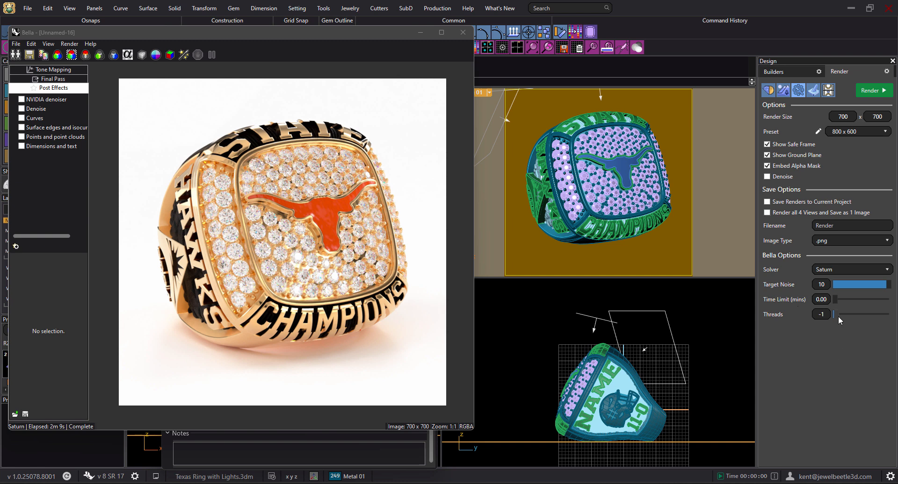
pyautogui.moveTo(890, 289); pyautogui.dragTo(879, 288)
pyautogui.moveTo(865, 287); pyautogui.dragTo(896, 289)
# Step: Inspect the noise and smoothness of the render around the ground shadow, the CHAMPIONS lettering and the ring's lower corner
pyautogui.scroll(4, 290, 374)
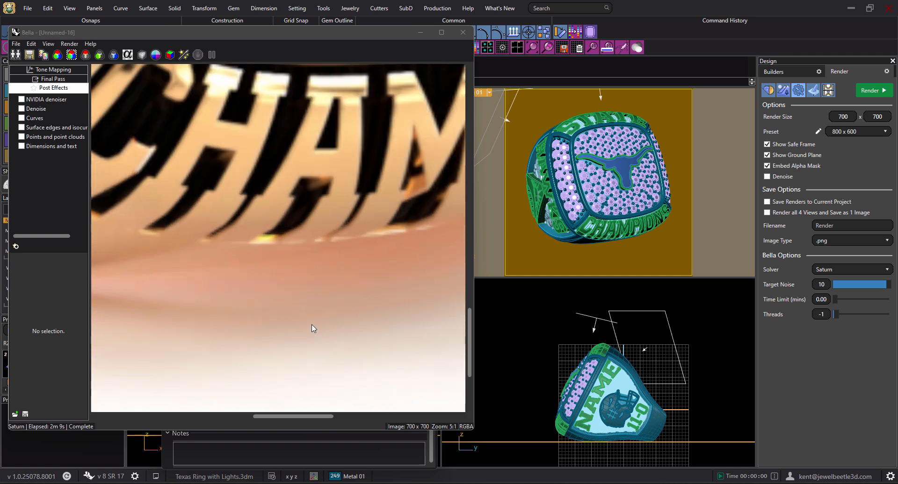
pyautogui.scroll(-2, 337, 299)
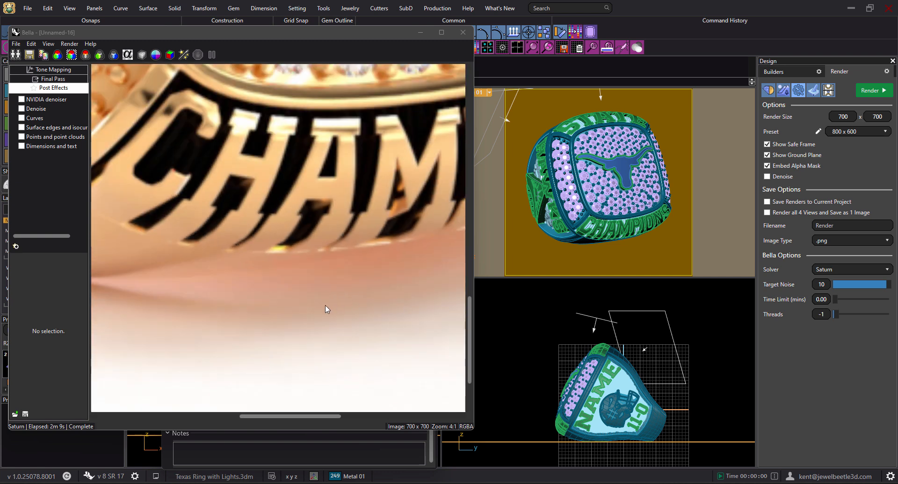
pyautogui.scroll(-2, 217, 313)
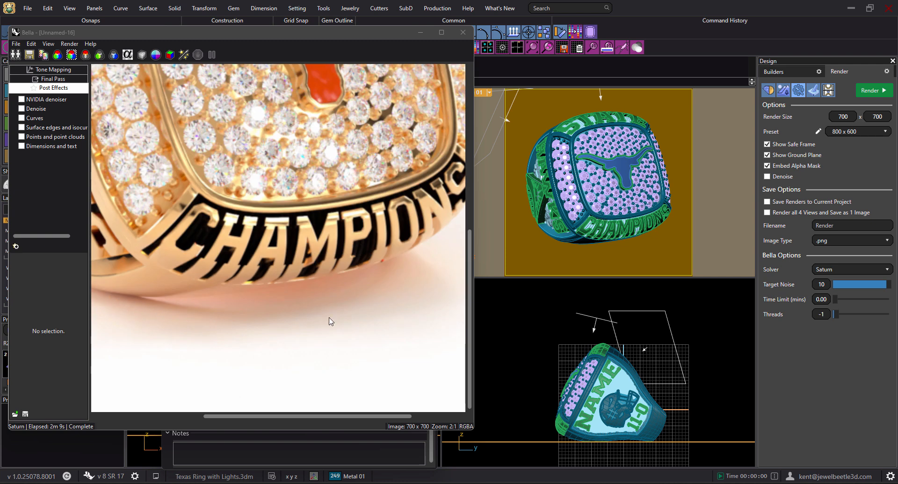
pyautogui.scroll(1, 416, 278)
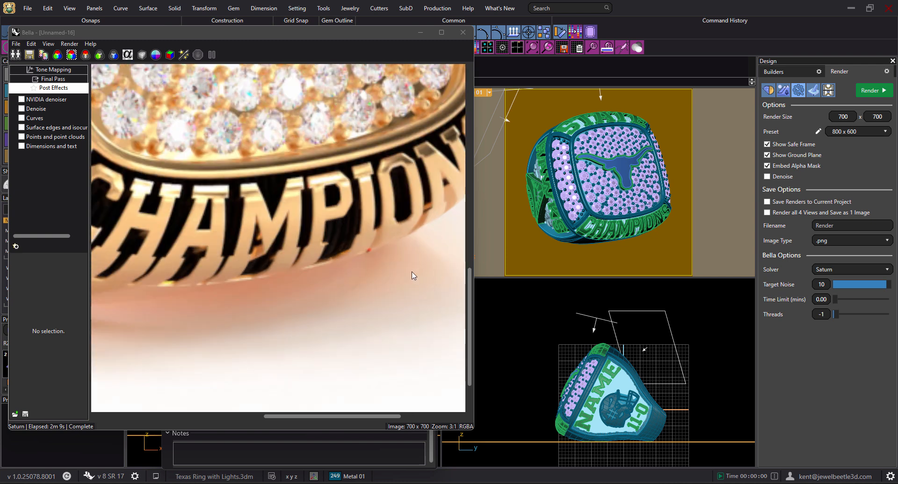
pyautogui.scroll(-2, 276, 288)
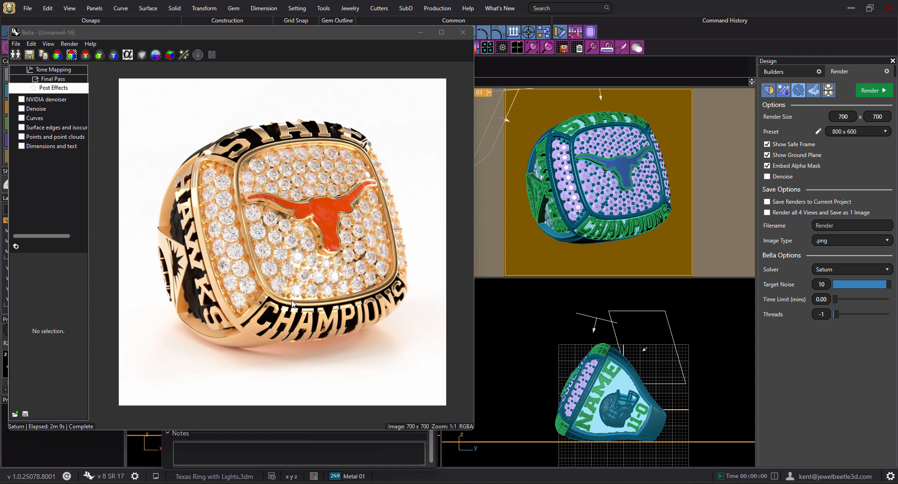
pyautogui.scroll(2, 266, 339)
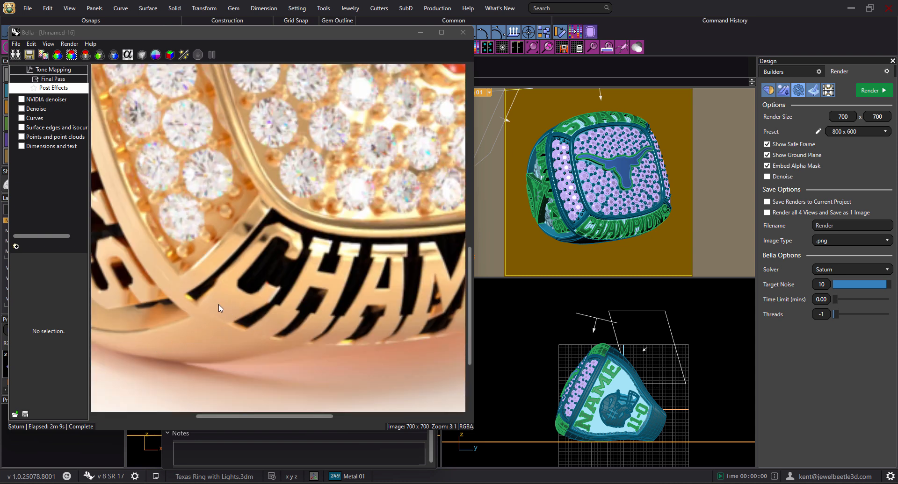
pyautogui.scroll(-1, 276, 324)
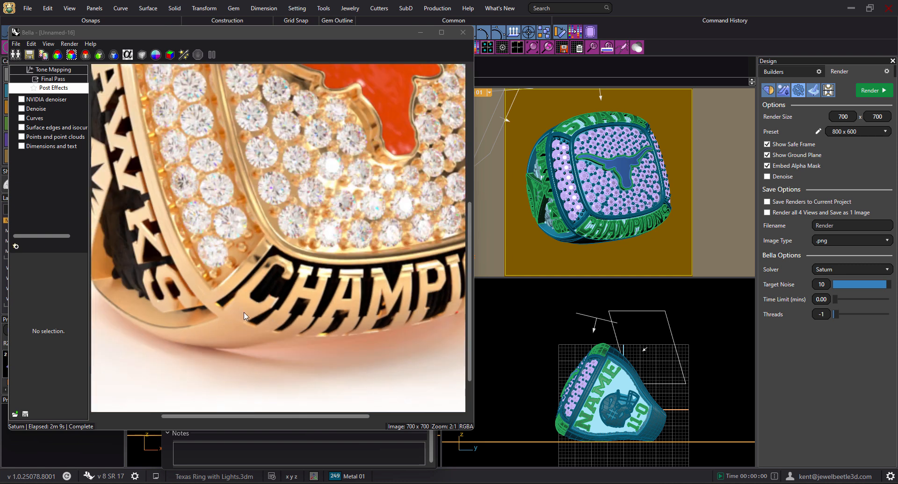
# Step: Render the Texas Ring 01 view again at target noise 10 with denoise off
pyautogui.scroll(-1, 243, 309)
pyautogui.scroll(-1, 244, 309)
pyautogui.scroll(1, 282, 294)
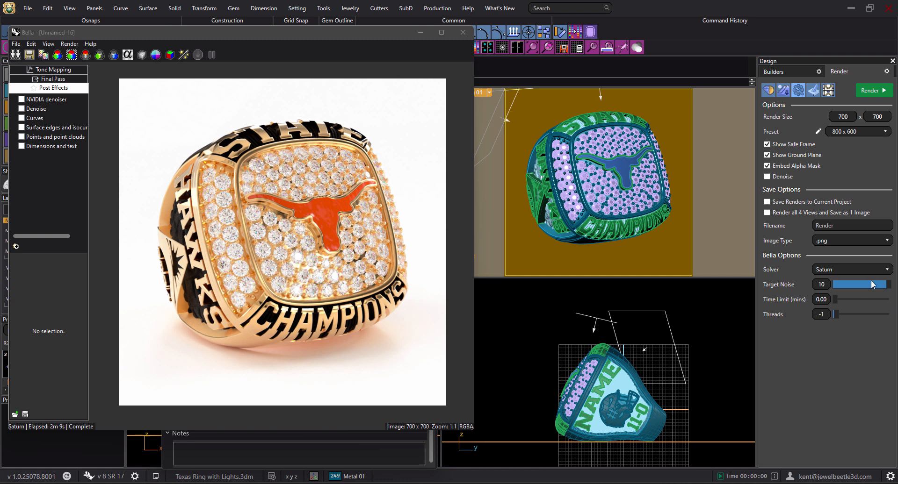
pyautogui.click(868, 93)
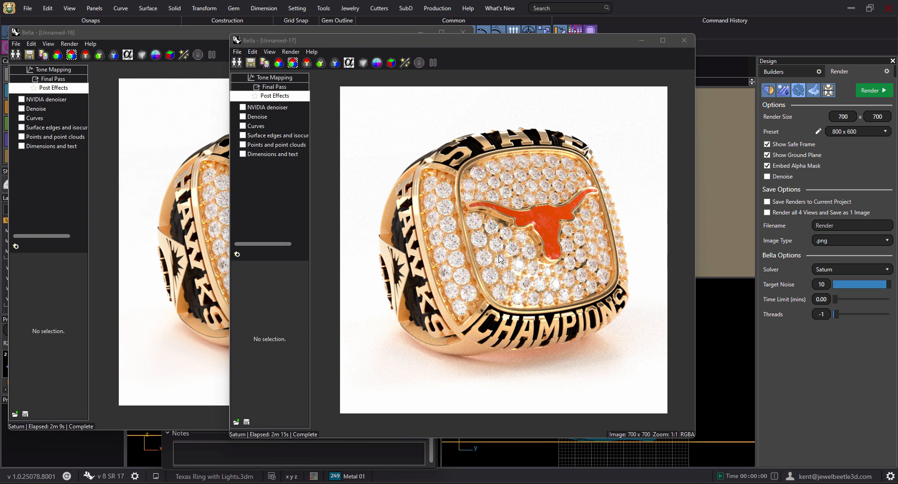
# Step: Examine the new render's noise around the CHAMPIONS lettering and ground shadow, the STATE lettering, the HAWKS side and the gems
pyautogui.scroll(2, 533, 375)
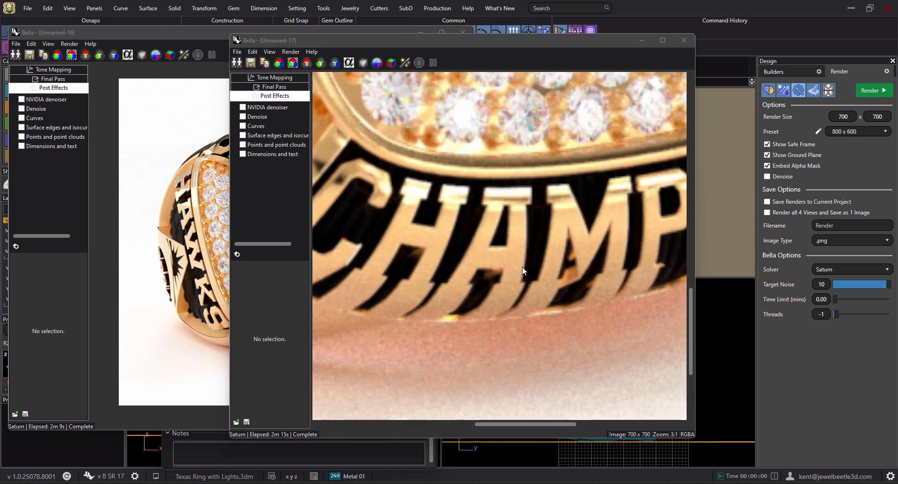
pyautogui.scroll(-1, 507, 294)
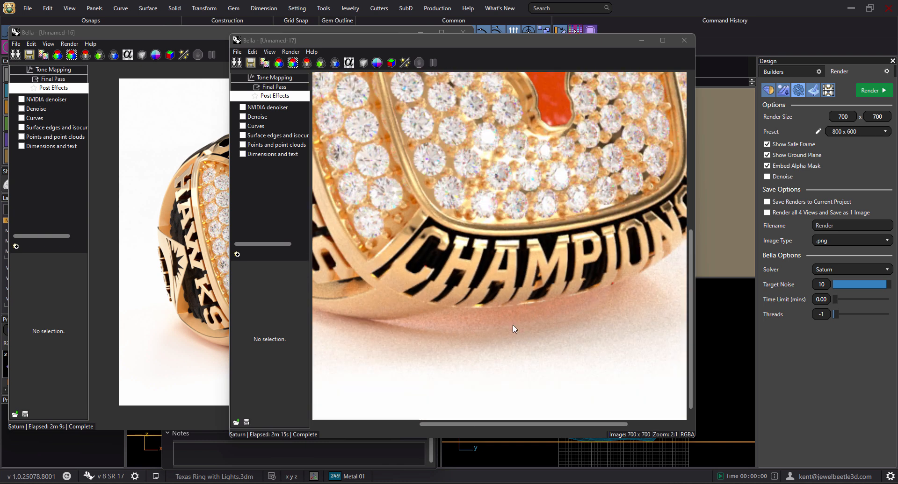
pyautogui.scroll(1, 367, 306)
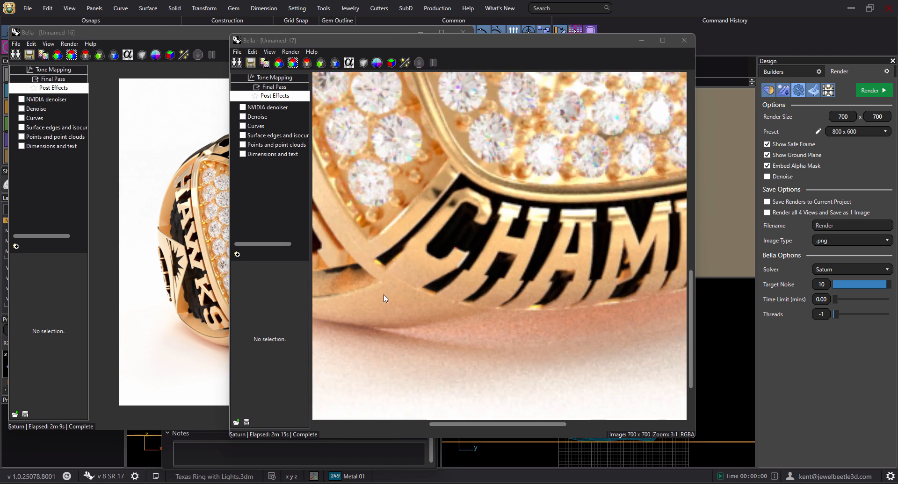
pyautogui.scroll(-1, 388, 295)
pyautogui.scroll(-1, 522, 187)
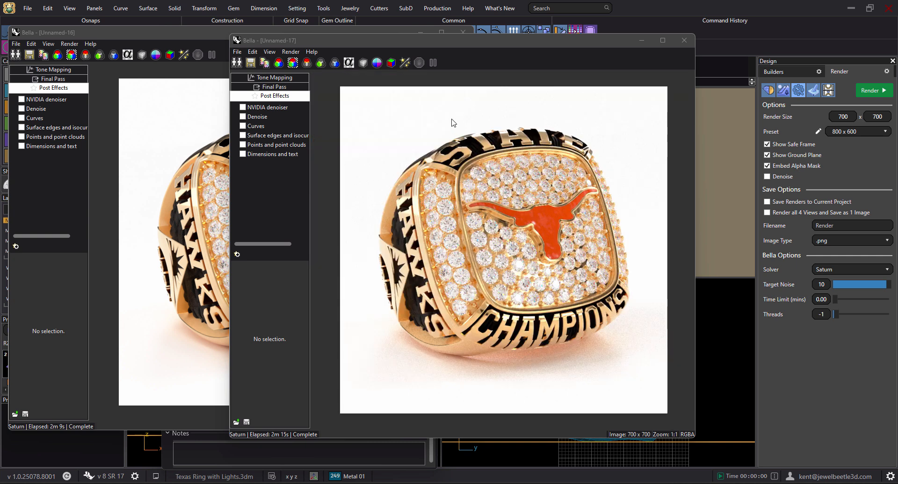
pyautogui.scroll(2, 463, 135)
pyautogui.scroll(1, 478, 161)
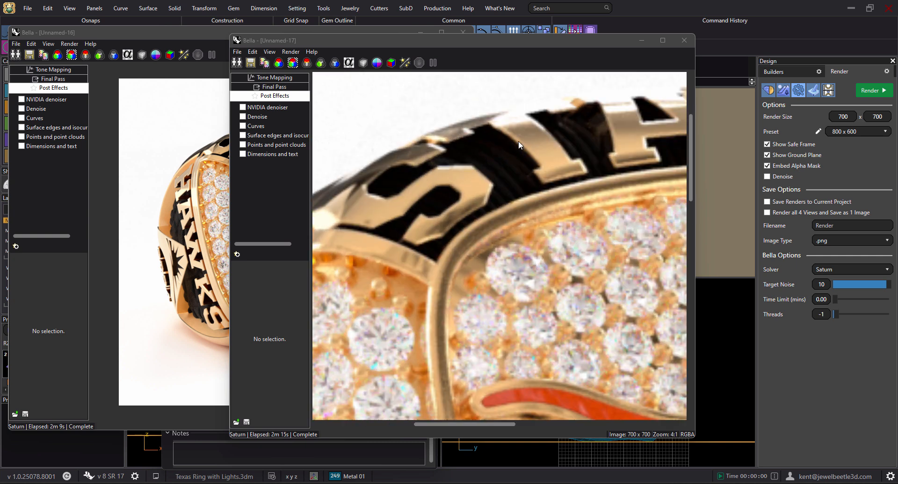
pyautogui.scroll(-2, 571, 145)
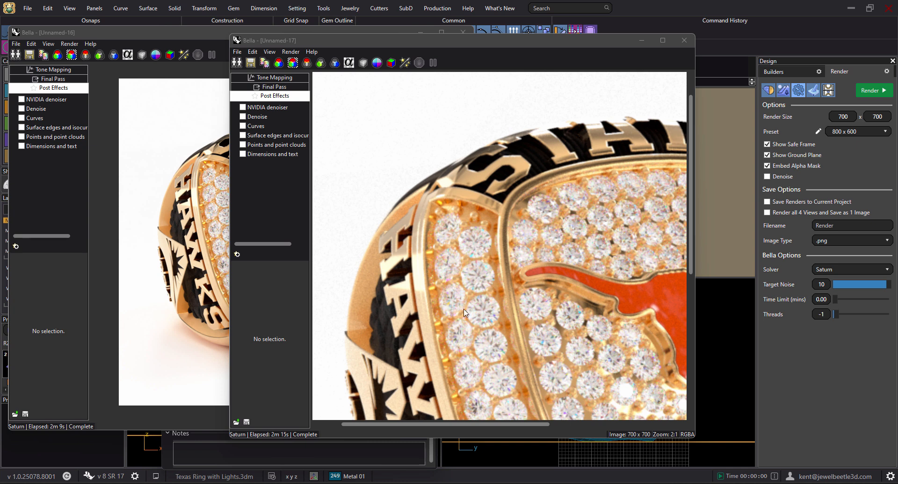
pyautogui.scroll(2, 462, 312)
pyautogui.scroll(-2, 470, 280)
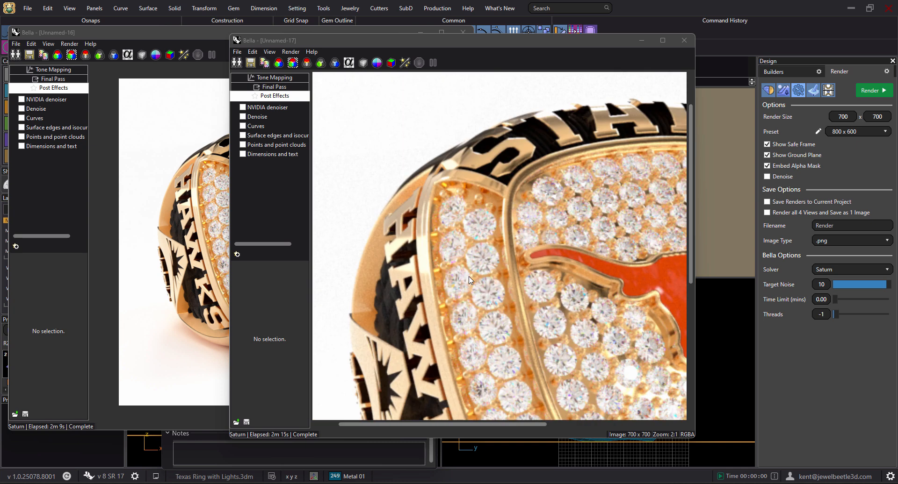
pyautogui.scroll(2, 410, 332)
pyautogui.scroll(-1, 421, 328)
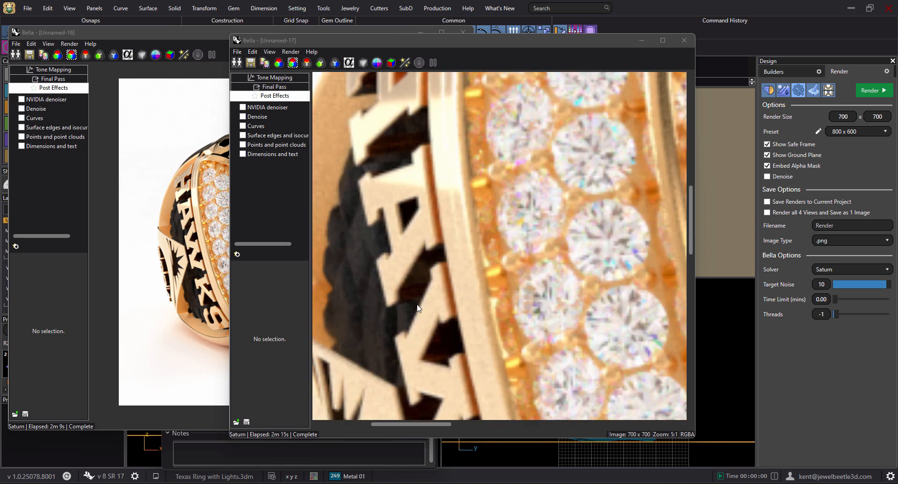
pyautogui.scroll(-1, 420, 309)
pyautogui.scroll(-1, 421, 301)
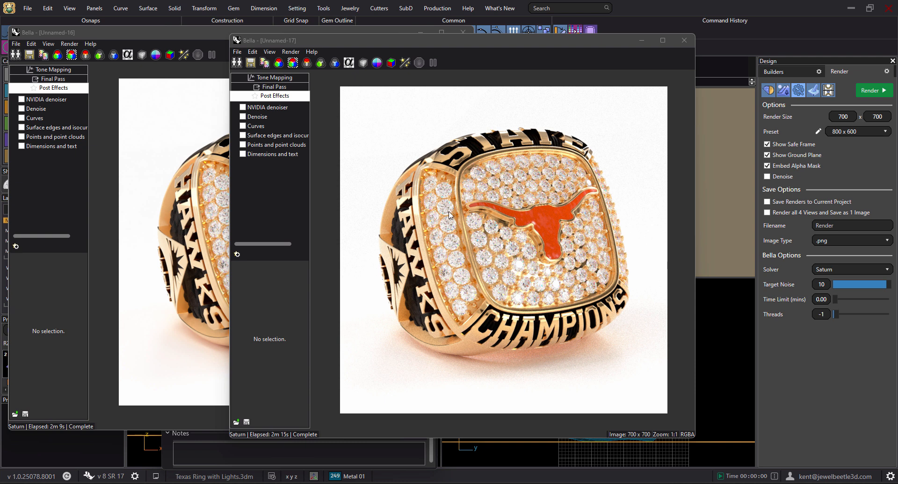
# Step: Place the new render beside the previous one and compare the gem and gold detail at matching magnification
pyautogui.moveTo(455, 44); pyautogui.dragTo(531, 36)
pyautogui.scroll(4, 522, 204)
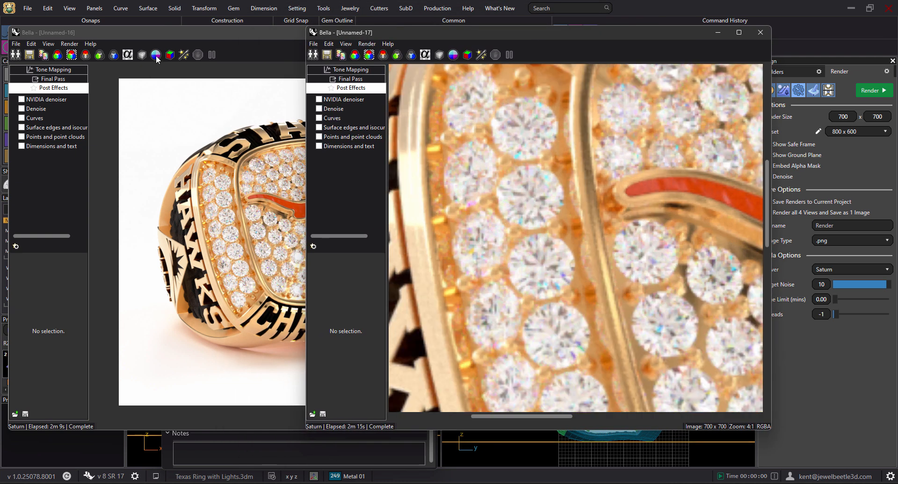
pyautogui.click(172, 30)
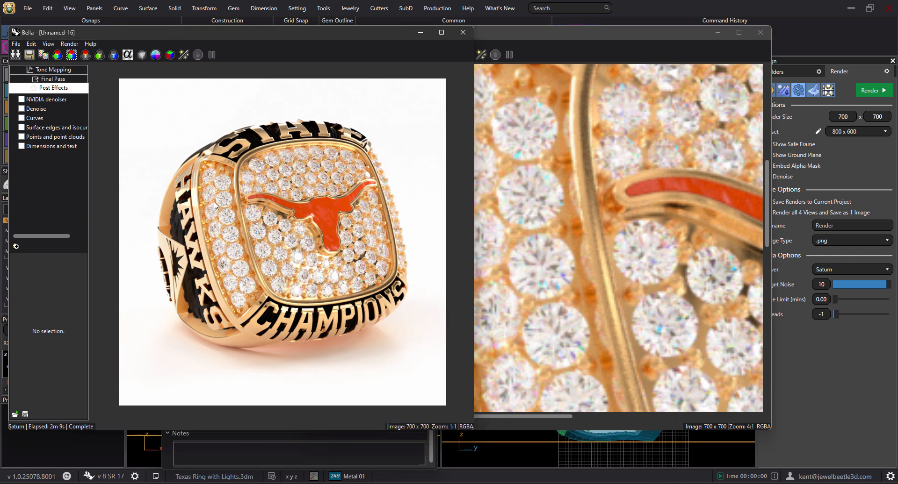
pyautogui.scroll(2, 214, 205)
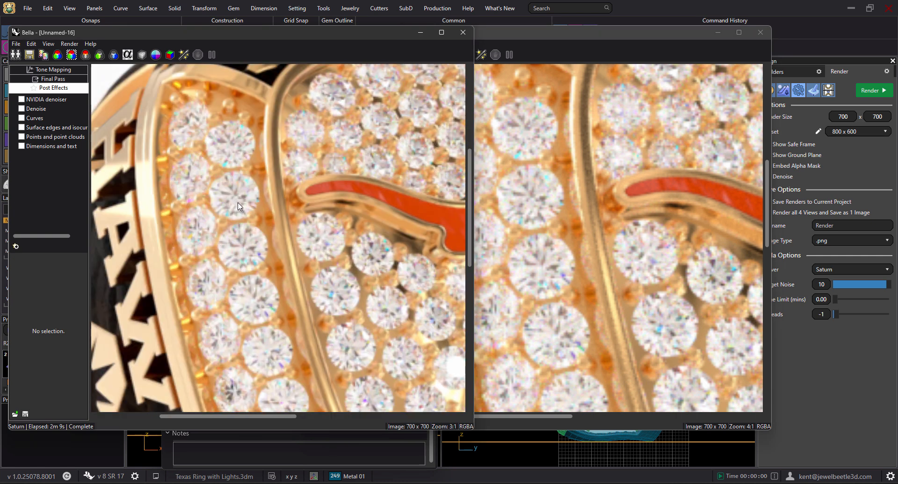
pyautogui.scroll(1, 238, 206)
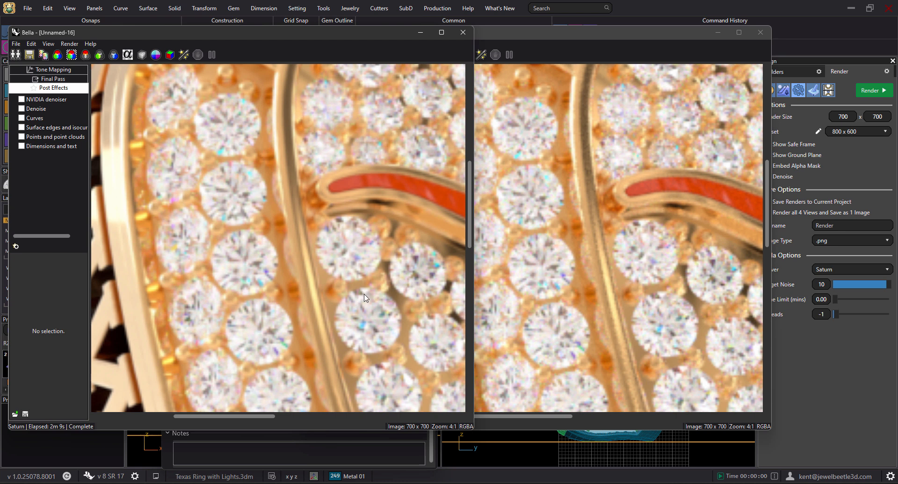
pyautogui.scroll(-2, 363, 269)
pyautogui.scroll(-1, 364, 269)
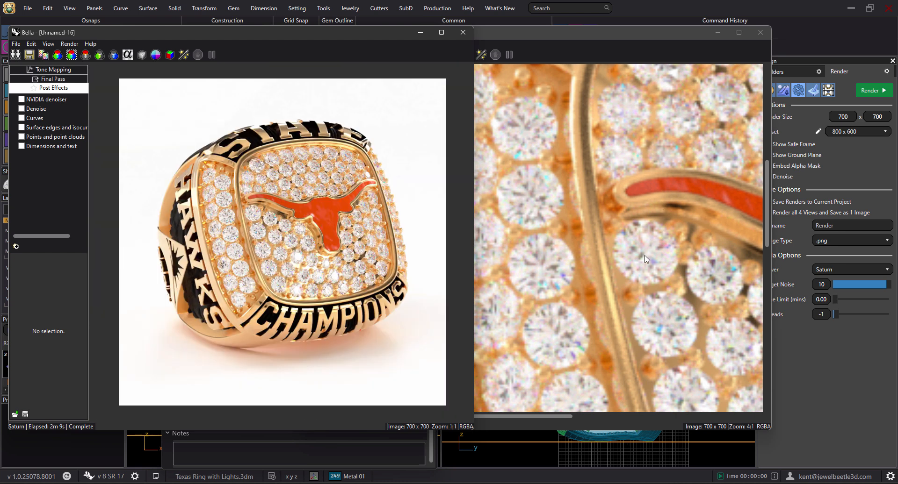
pyautogui.scroll(-3, 646, 259)
pyautogui.scroll(-1, 645, 258)
pyautogui.scroll(1, 646, 259)
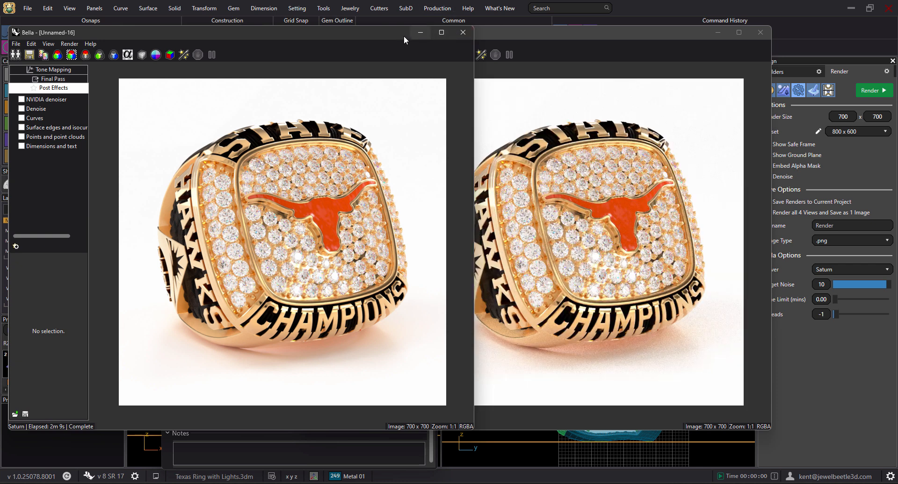
# Step: Close the older render and move the remaining render window clear of the render options
pyautogui.moveTo(382, 36); pyautogui.dragTo(346, 38)
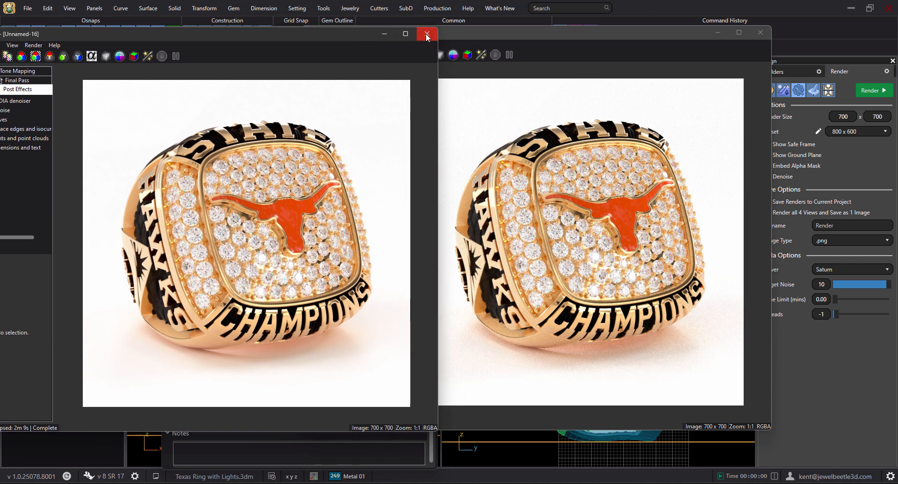
pyautogui.click(426, 35)
pyautogui.moveTo(576, 37); pyautogui.dragTo(318, 33)
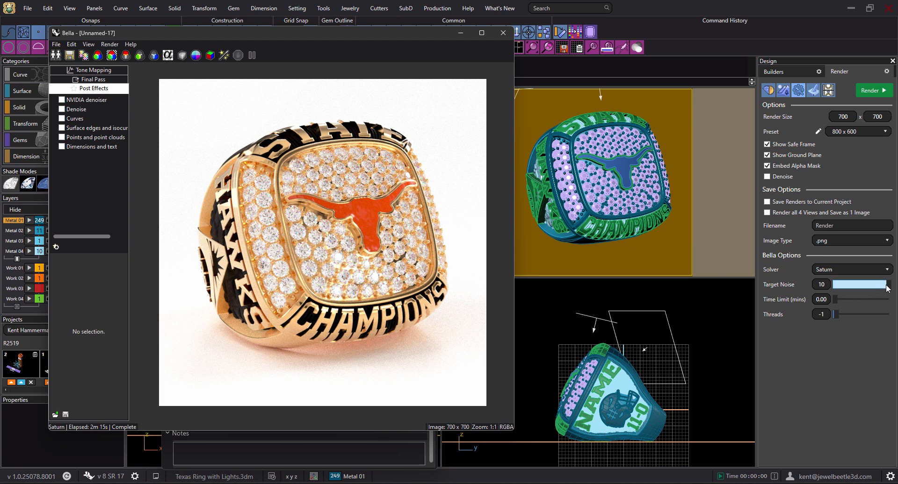
# Step: Lower the target noise to 6 and render the Texas Ring 01 view
pyautogui.moveTo(887, 286); pyautogui.dragTo(865, 284)
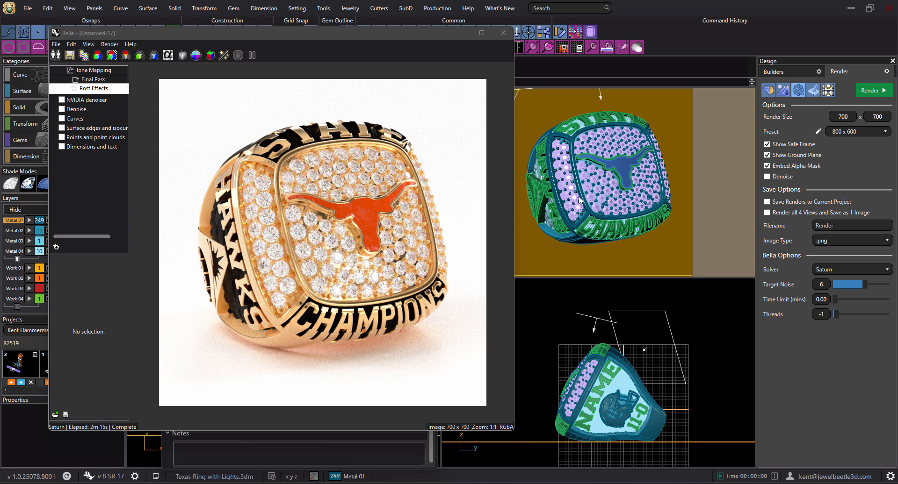
pyautogui.moveTo(413, 34); pyautogui.dragTo(375, 32)
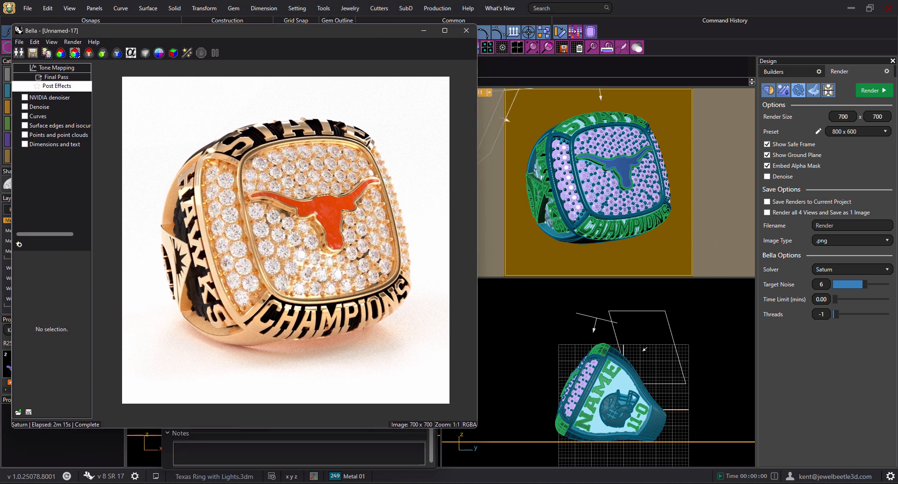
pyautogui.click(873, 95)
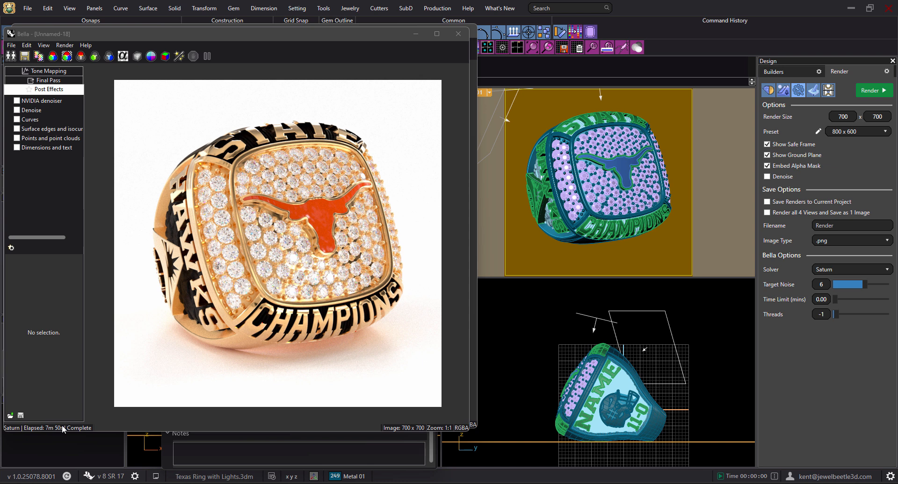
# Step: Inspect the target noise 6 render around the CHAMPIONS lettering and the ground shadow beneath it
pyautogui.scroll(4, 294, 363)
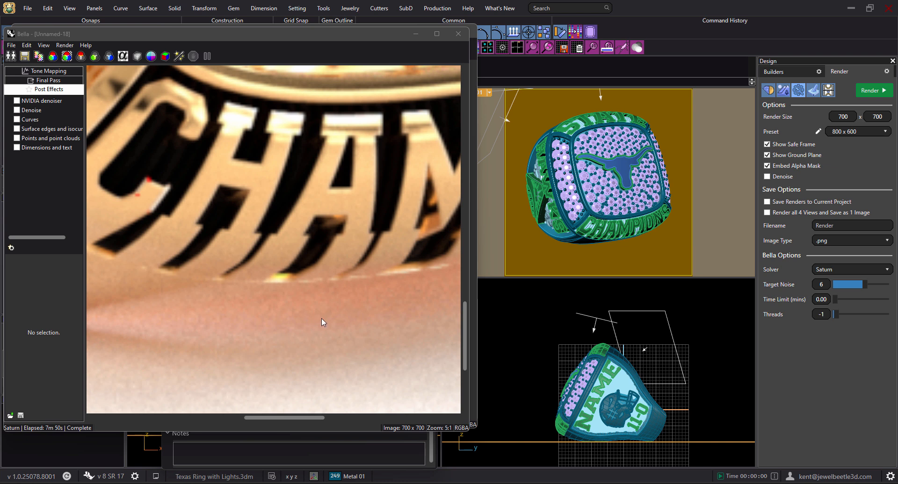
pyautogui.scroll(-2, 321, 314)
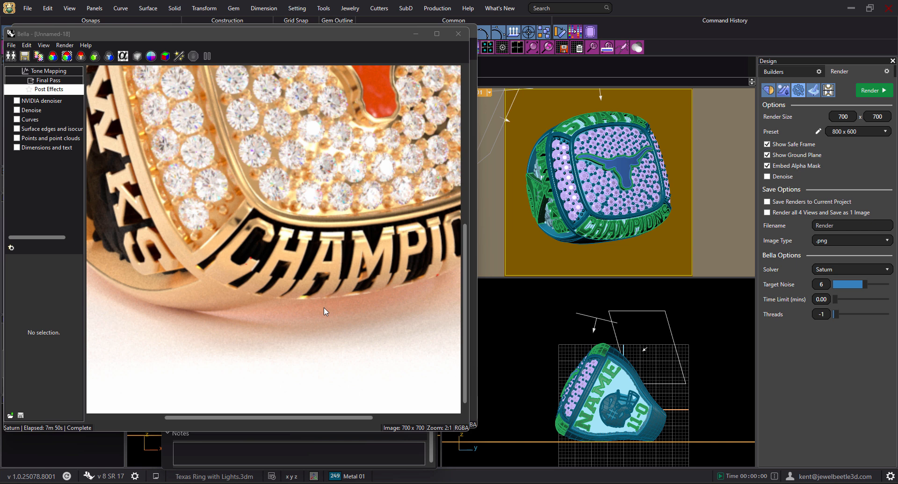
pyautogui.scroll(-1, 323, 310)
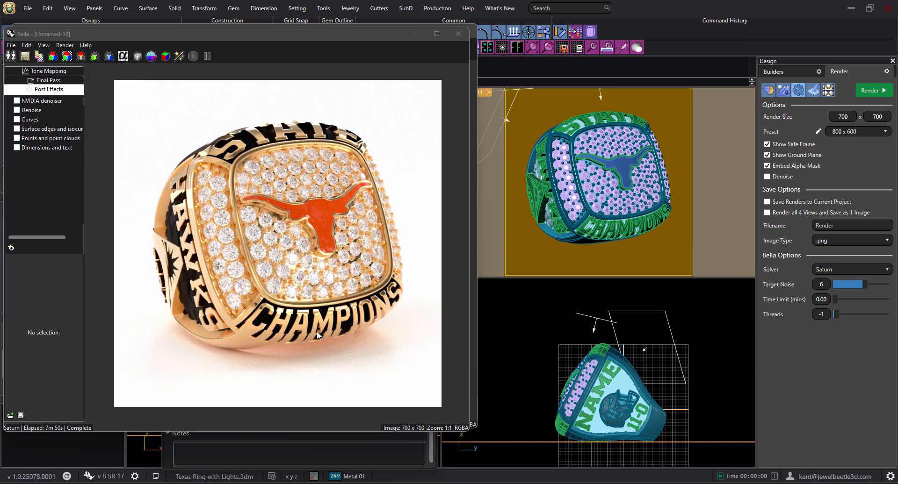
pyautogui.scroll(2, 238, 303)
pyautogui.scroll(-2, 235, 299)
# Step: Compare the target noise 10 and 6 renders side by side, checking grain around the CHAMPIONS lettering and ground shadow
pyautogui.moveTo(362, 38); pyautogui.dragTo(737, 32)
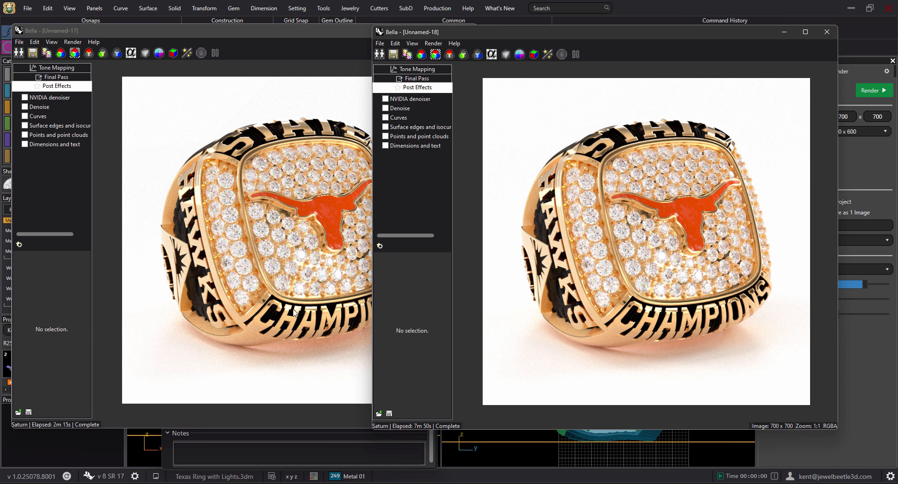
pyautogui.click(288, 357)
pyautogui.scroll(3, 290, 357)
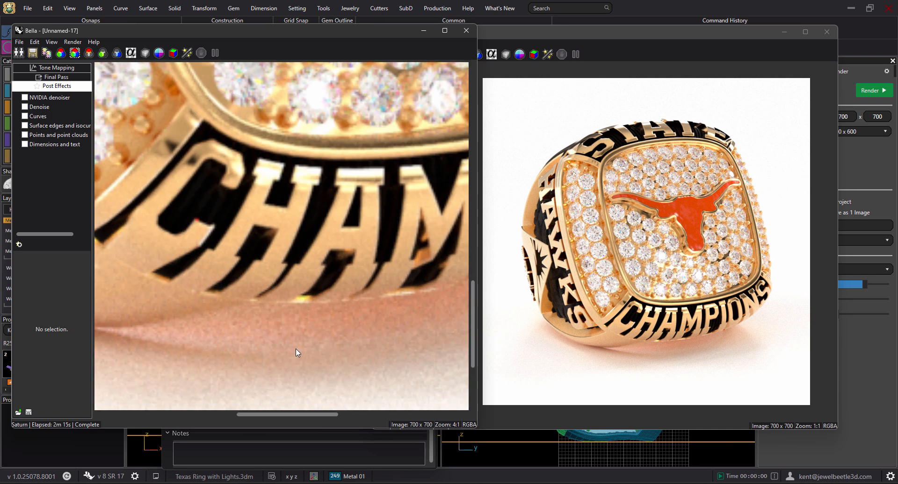
pyautogui.click(645, 363)
pyautogui.scroll(3, 654, 360)
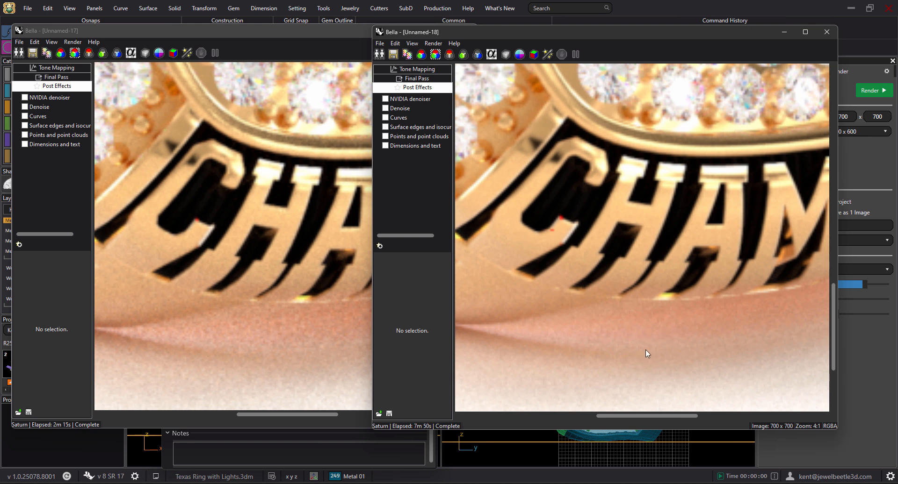
pyautogui.scroll(-3, 650, 349)
pyautogui.scroll(-1, 654, 332)
pyautogui.scroll(1, 655, 330)
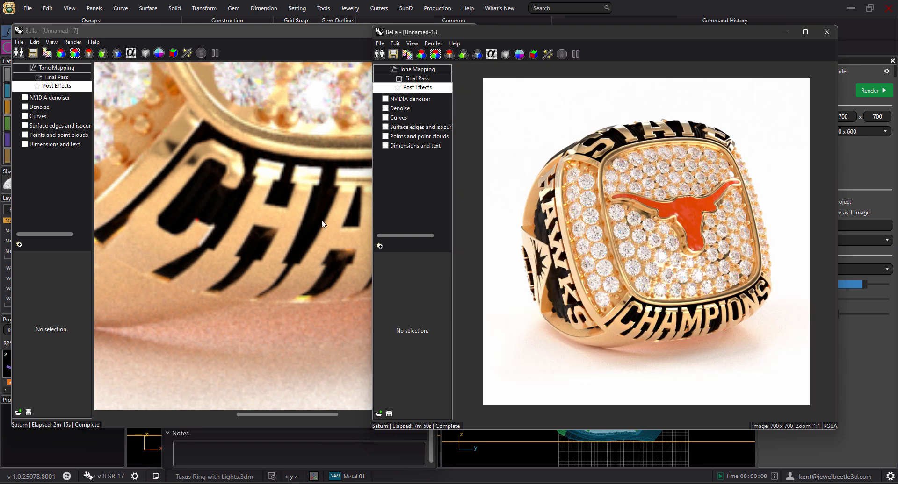
pyautogui.scroll(-1, 285, 252)
pyautogui.scroll(-2, 286, 252)
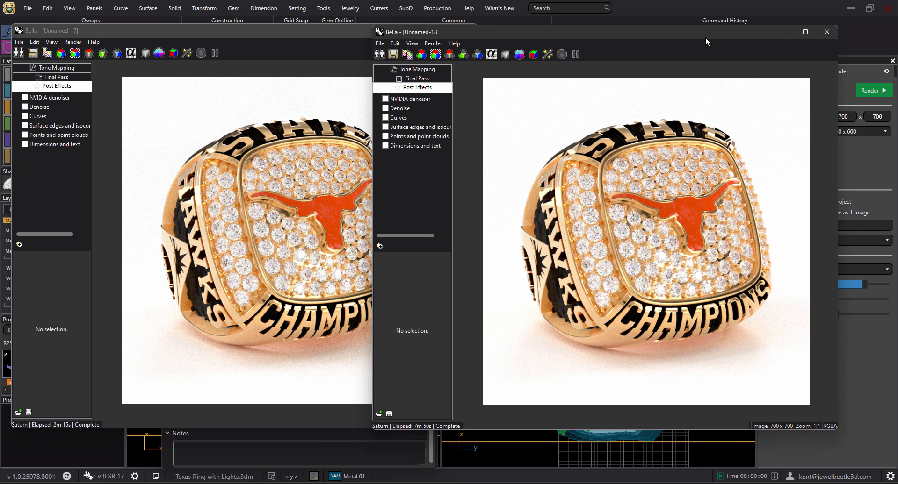
# Step: Close both comparison renders
pyautogui.moveTo(705, 39); pyautogui.dragTo(519, 62)
pyautogui.click(640, 53)
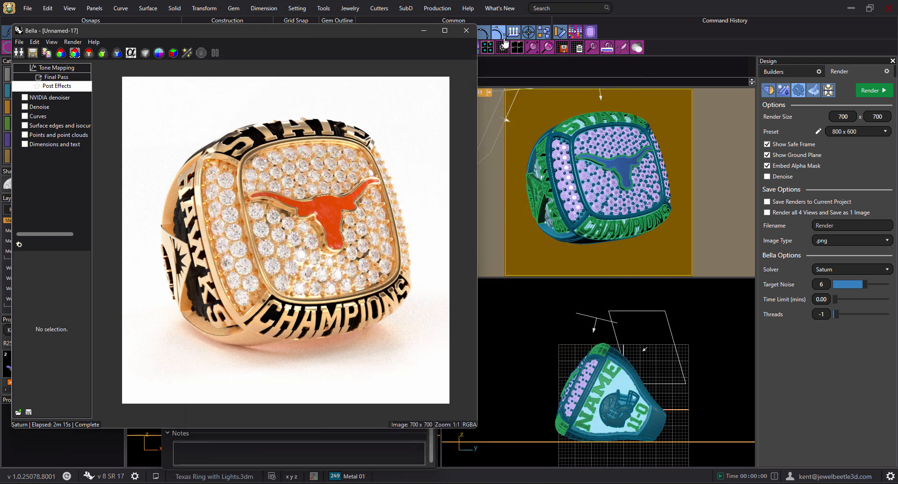
pyautogui.click(466, 30)
# Step: Set the target noise to 10, enable denoise for rendering and close the materials window
pyautogui.moveTo(844, 286); pyautogui.dragTo(886, 286)
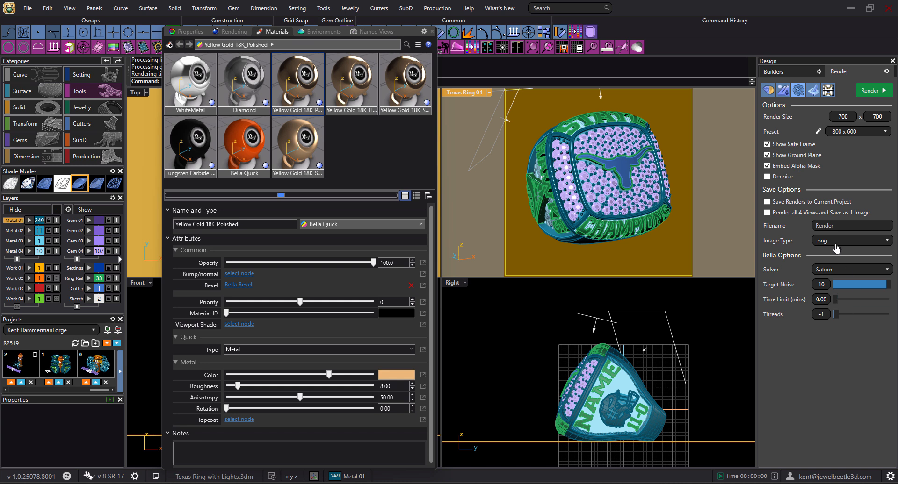
pyautogui.click(768, 177)
pyautogui.click(431, 31)
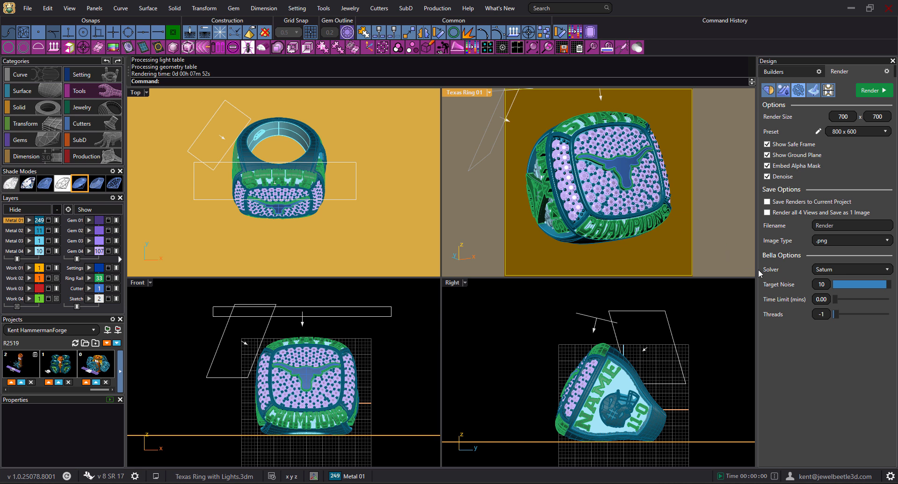
# Step: Select the two rectangular lights above the ring and hide their Sketch layer
pyautogui.click(618, 305)
pyautogui.click(595, 331)
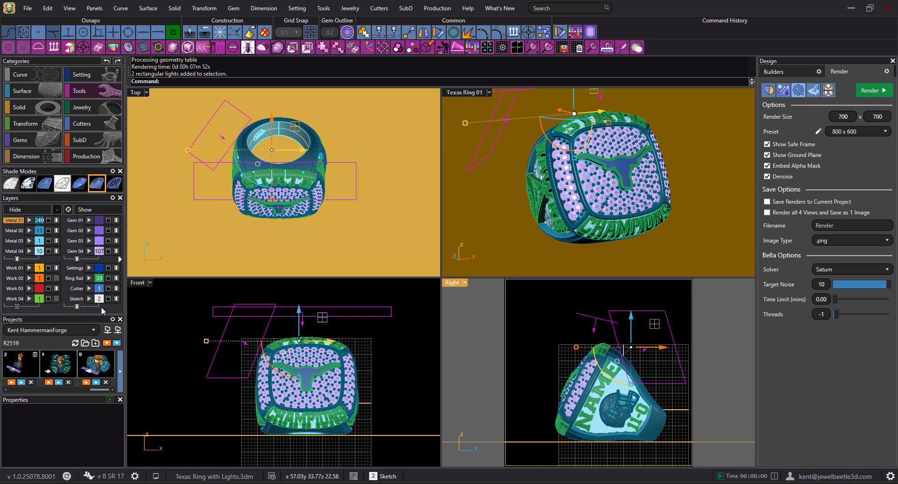
pyautogui.click(116, 299)
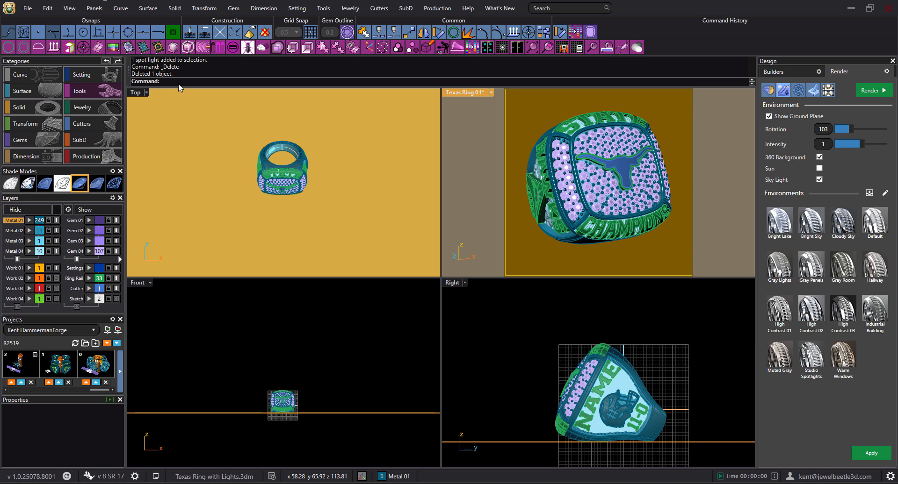
# Step: Place a spotlight with its circular cone base around the ring and its source raised high behind and above the ring
pyautogui.write('Spotlight')
pyautogui.press('Return')
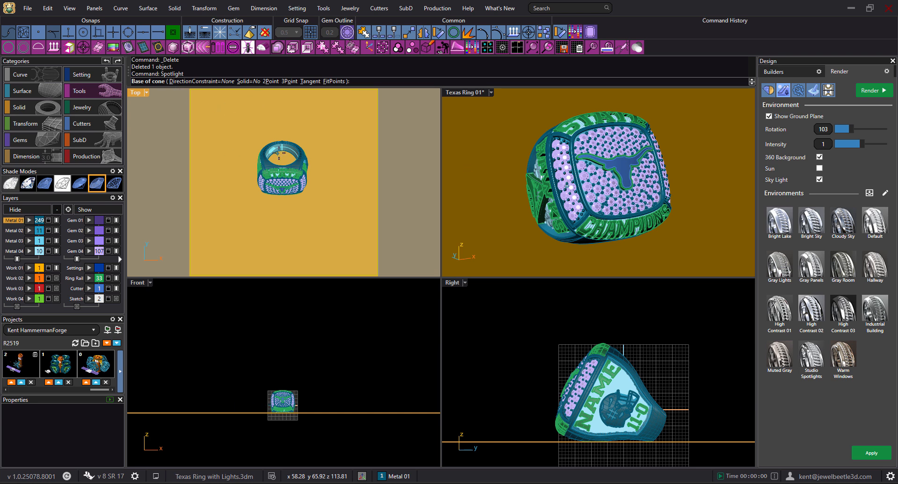
pyautogui.click(292, 176)
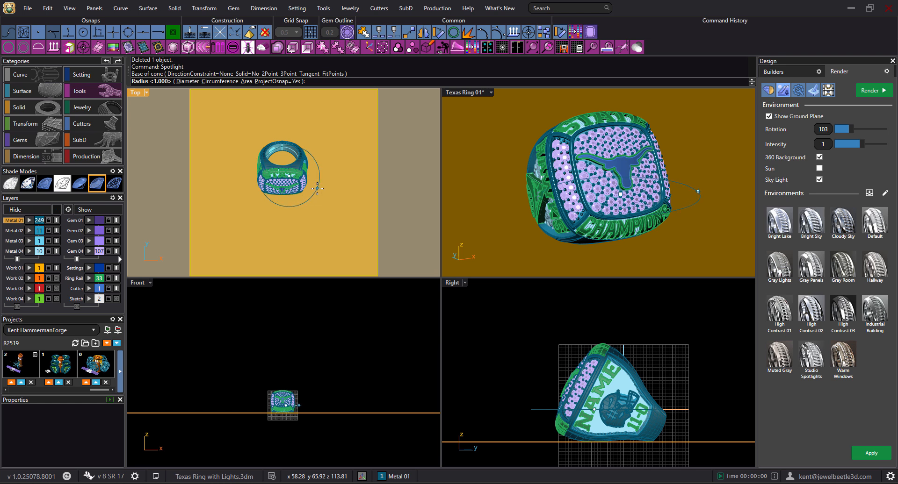
pyautogui.click(317, 191)
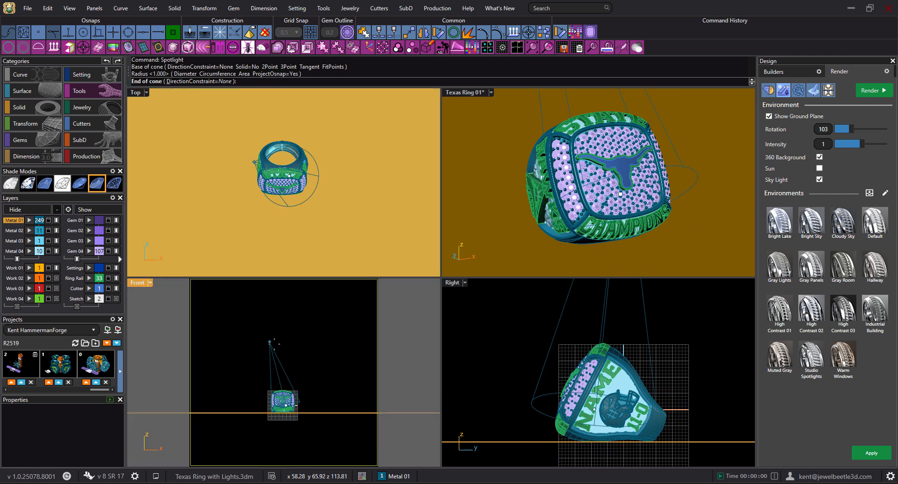
pyautogui.scroll(4, 289, 395)
pyautogui.moveTo(288, 394); pyautogui.dragTo(313, 396, button='right')
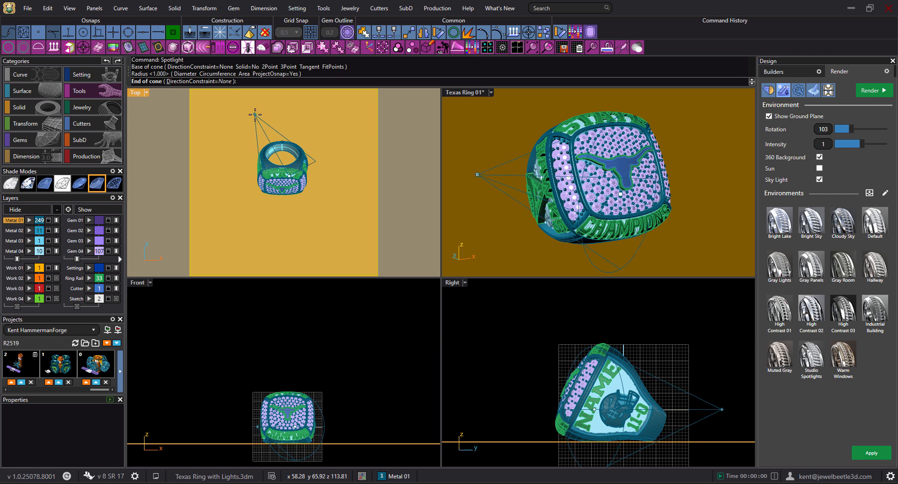
pyautogui.keyDown('ctrl'); pyautogui.click(256, 118); pyautogui.keyUp('ctrl')
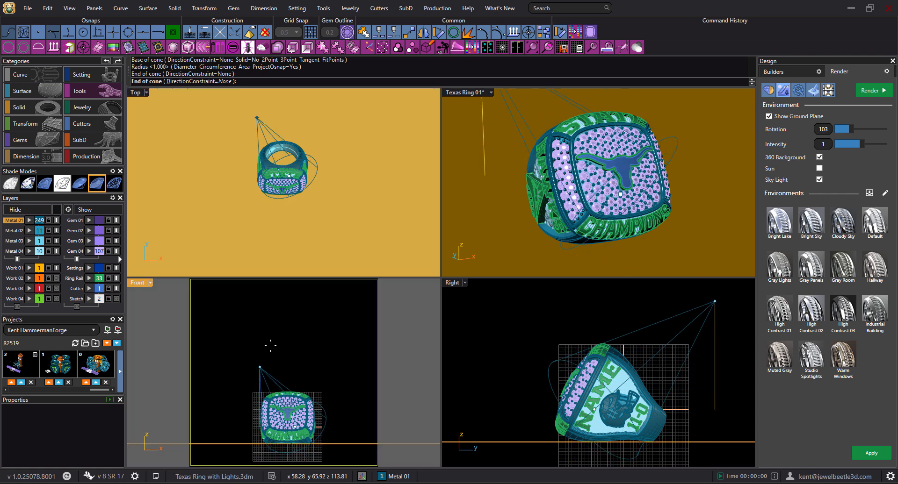
pyautogui.click(277, 290)
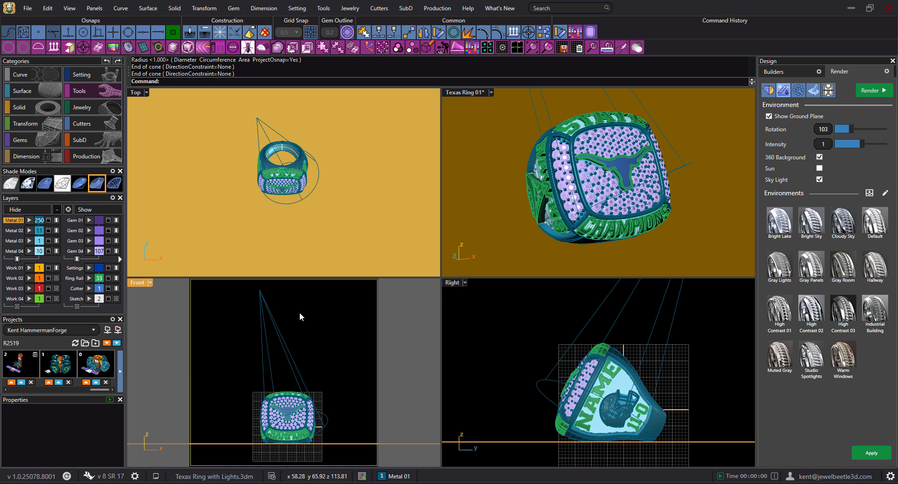
# Step: Assign the new spotlight to the Gem 03 layer and deselect it
pyautogui.click(316, 185)
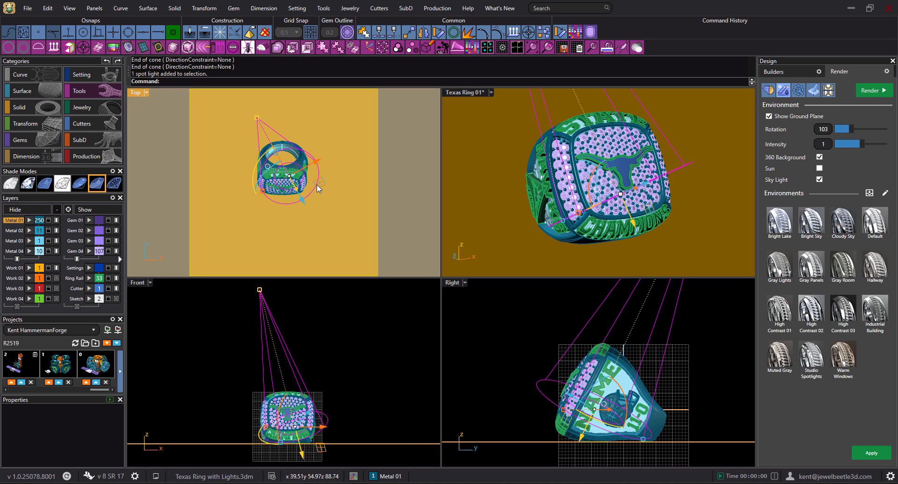
pyautogui.click(89, 241)
pyautogui.click(333, 333)
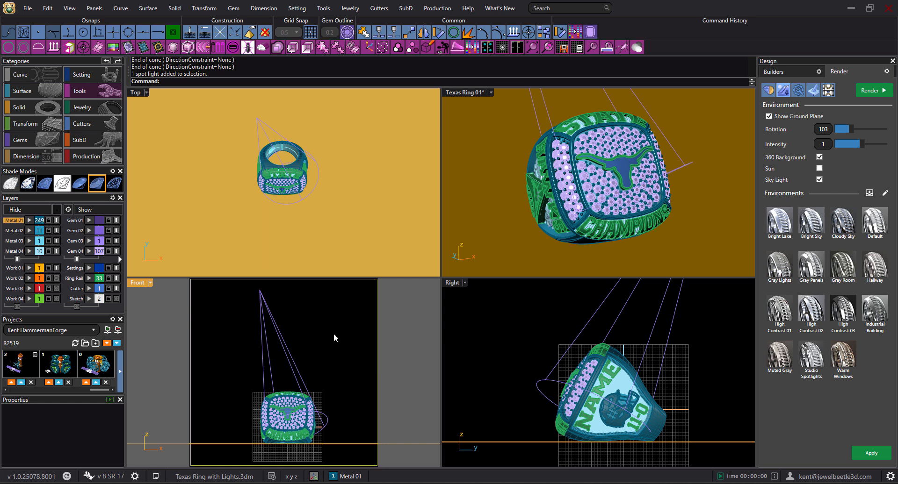
# Step: Turn on the spotlight's control points and move its location point sideways so the source sits more centrally above the ring
pyautogui.click(284, 333)
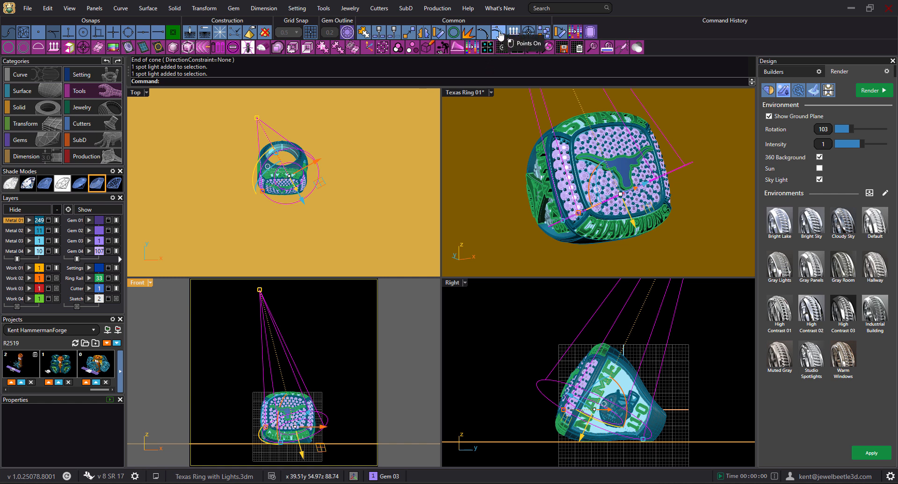
pyautogui.press('F10')
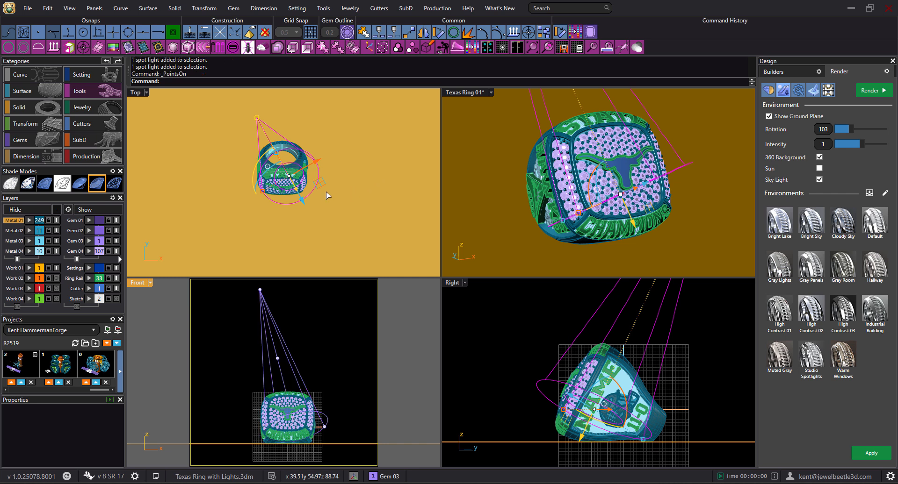
pyautogui.click(256, 120)
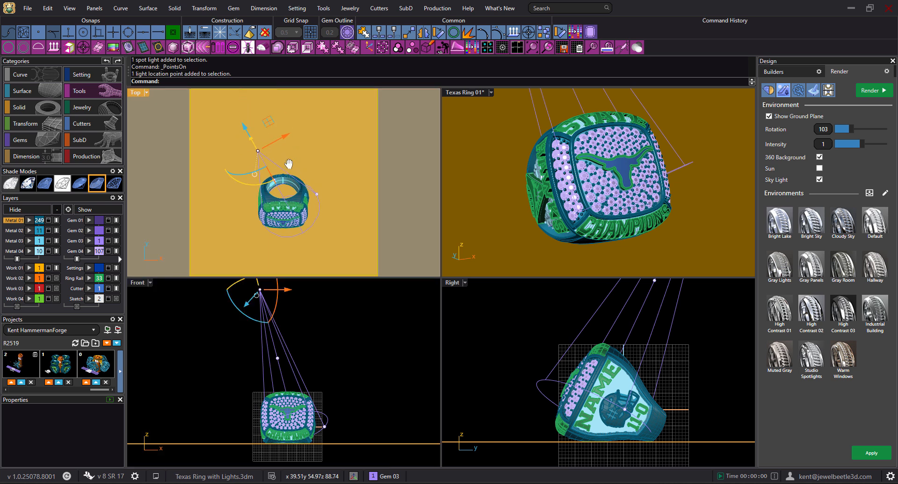
pyautogui.moveTo(268, 121); pyautogui.dragTo(279, 110)
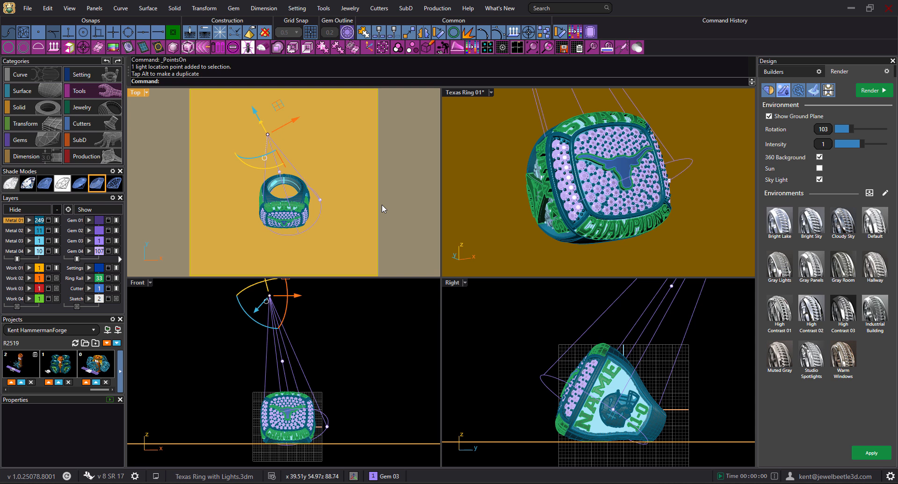
pyautogui.moveTo(277, 110); pyautogui.dragTo(280, 109)
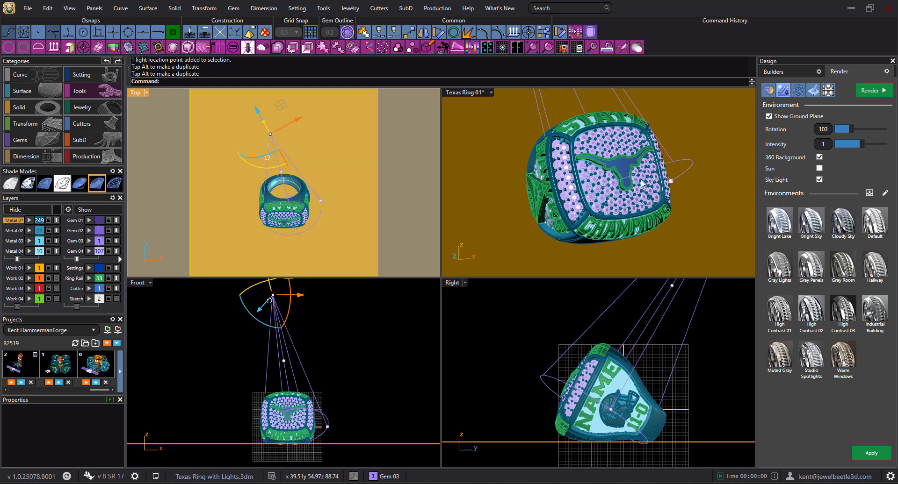
pyautogui.click(363, 355)
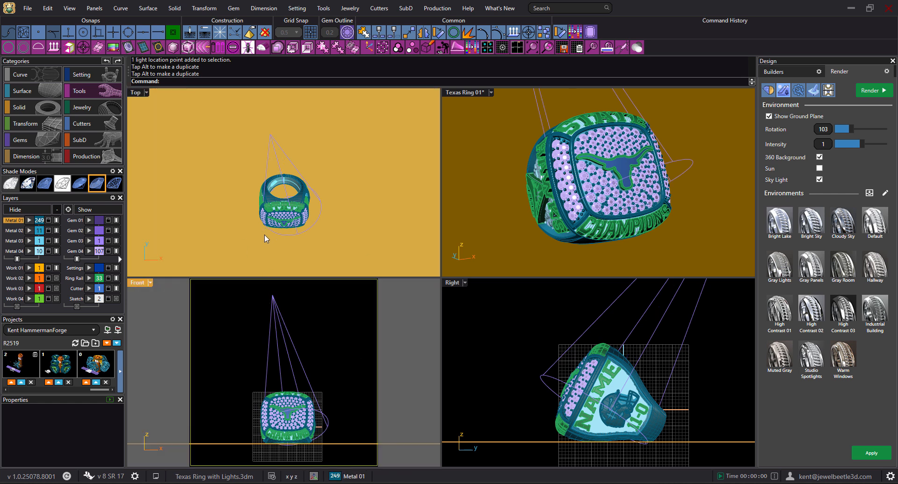
# Step: Hide all the ring objects and delete the leftover leader annotation inside the spotlight's cone base
pyautogui.moveTo(246, 378); pyautogui.dragTo(347, 450)
pyautogui.click(22, 207)
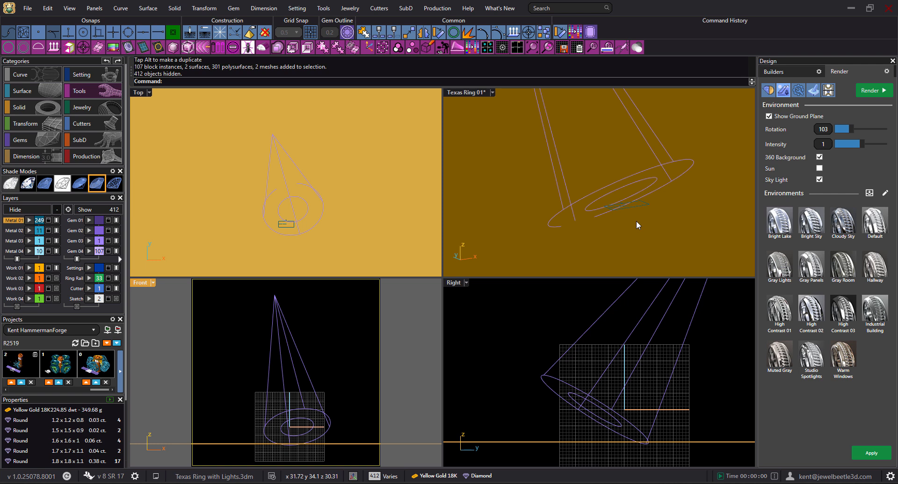
pyautogui.click(281, 230)
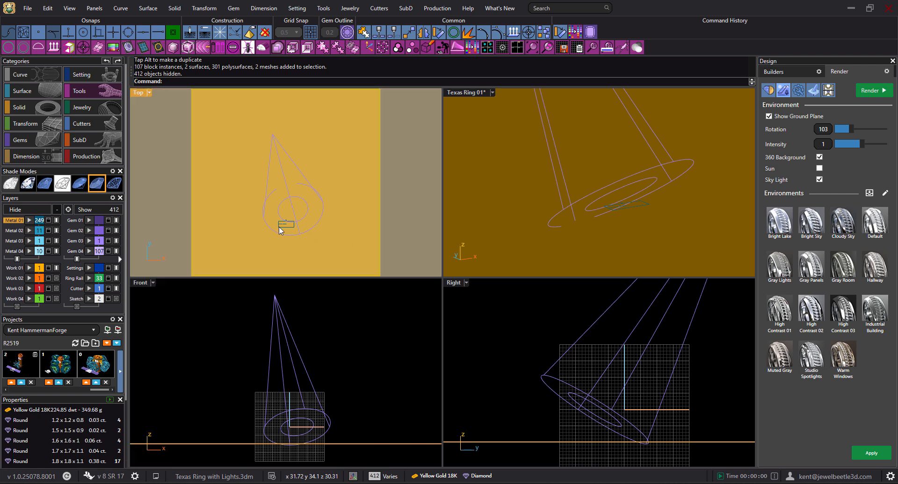
pyautogui.click(309, 261)
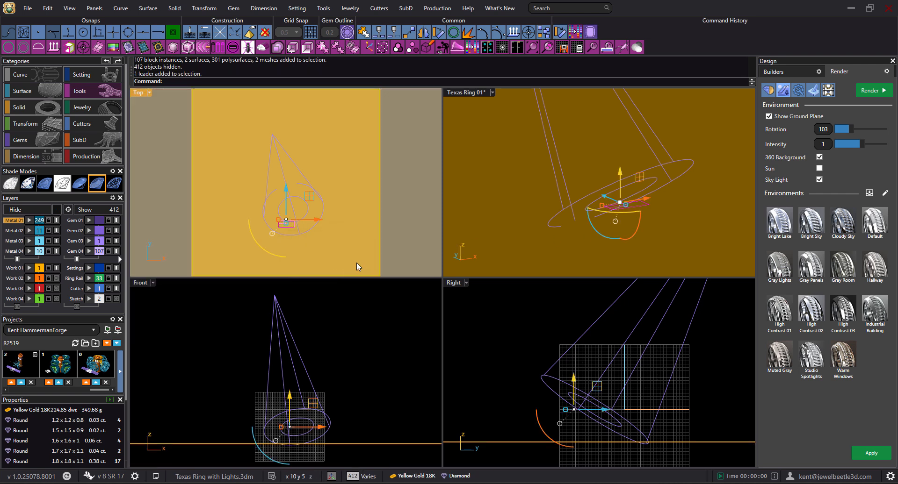
pyautogui.press('Delete')
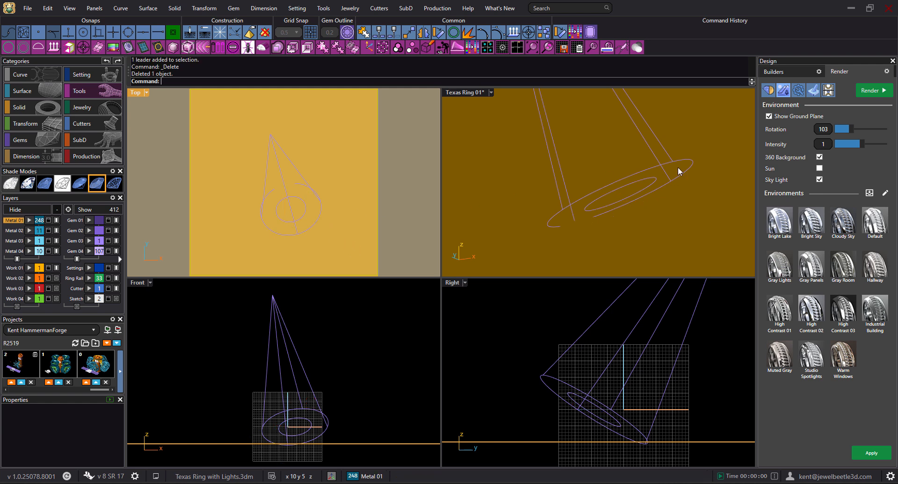
# Step: Lower the environment intensity to 0.5, test-render the spotlight alone in the Texas Ring 01 view, and close the render
pyautogui.click(474, 92)
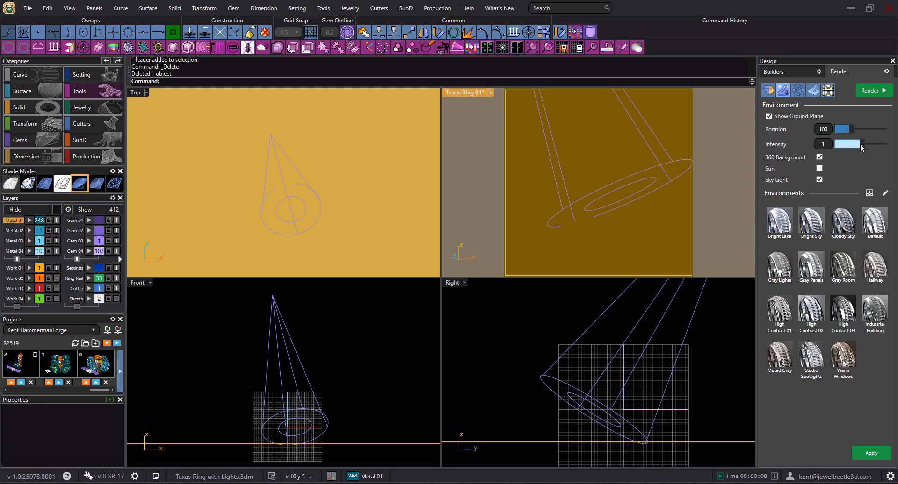
pyautogui.moveTo(863, 145); pyautogui.dragTo(857, 145)
pyautogui.moveTo(849, 145); pyautogui.dragTo(825, 142)
pyautogui.click(870, 90)
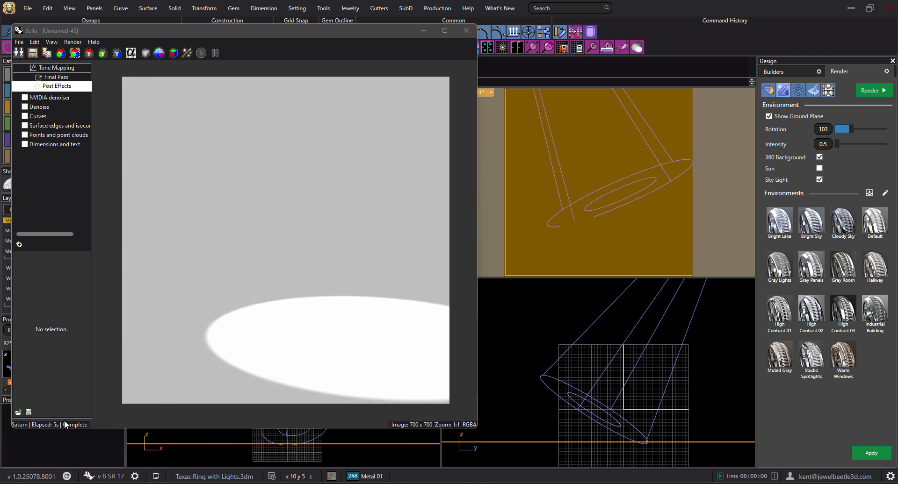
pyautogui.click(466, 31)
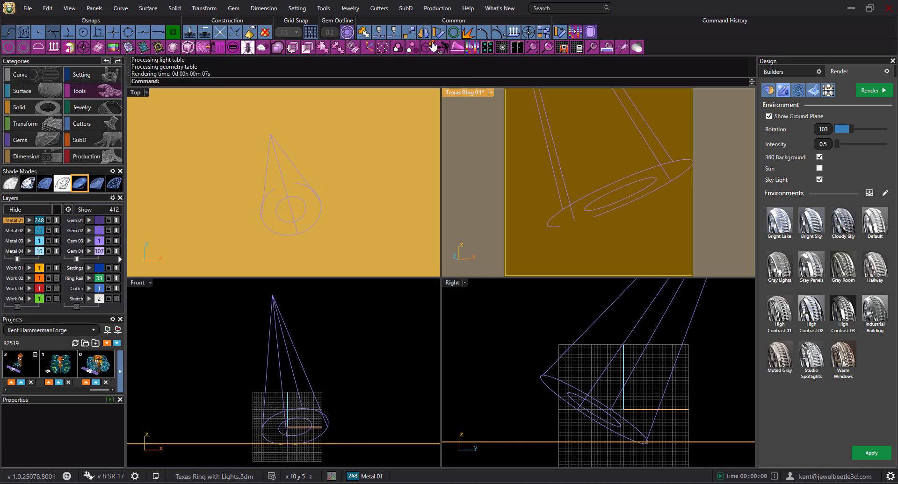
# Step: Turn on the spotlight's control points, widen its hotspot circle and shrink its outer radius until the two circles nearly match
pyautogui.click(323, 212)
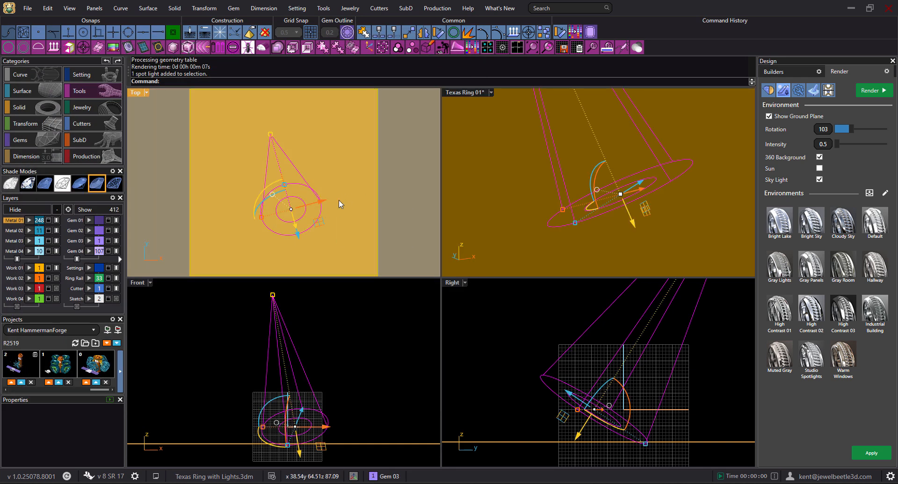
pyautogui.press('F10')
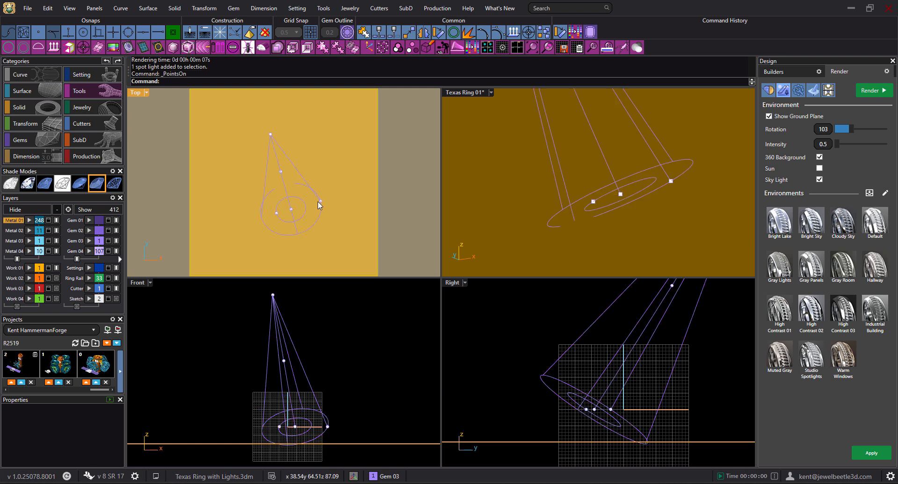
pyautogui.click(276, 215)
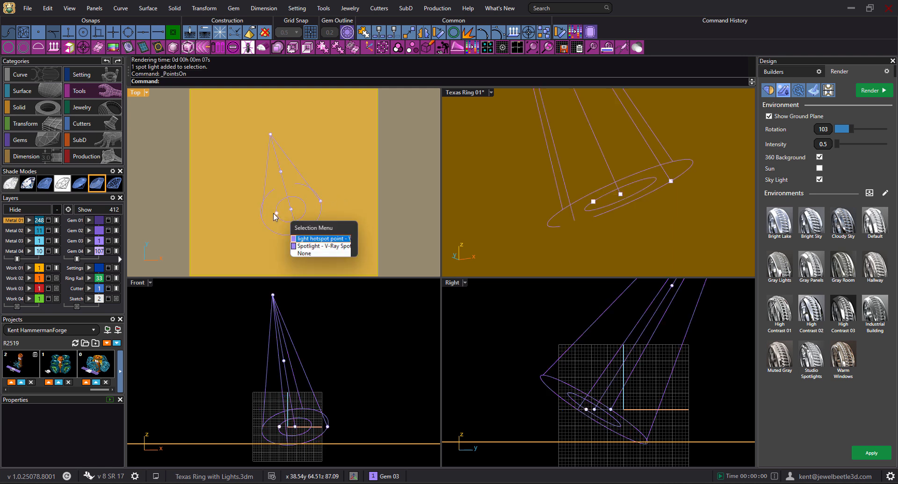
pyautogui.click(302, 239)
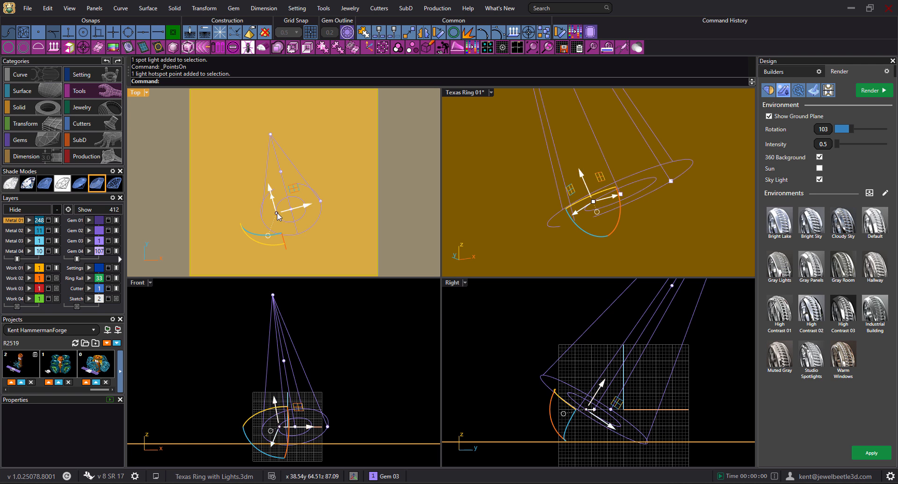
pyautogui.moveTo(307, 207); pyautogui.dragTo(318, 209)
pyautogui.click(321, 201)
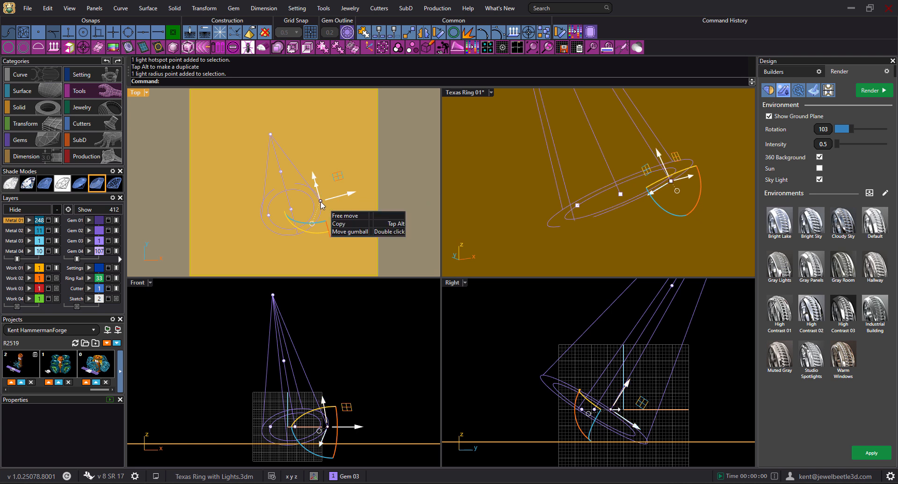
pyautogui.moveTo(348, 195); pyautogui.dragTo(344, 197)
# Step: Render the Texas Ring 01 view to check the edge of the spotlight's pool, and close the render
pyautogui.click(464, 94)
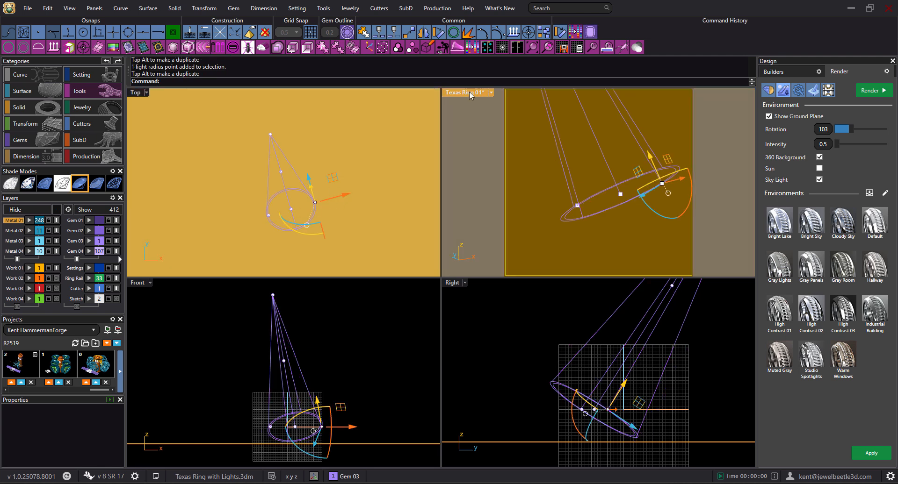
pyautogui.click(872, 90)
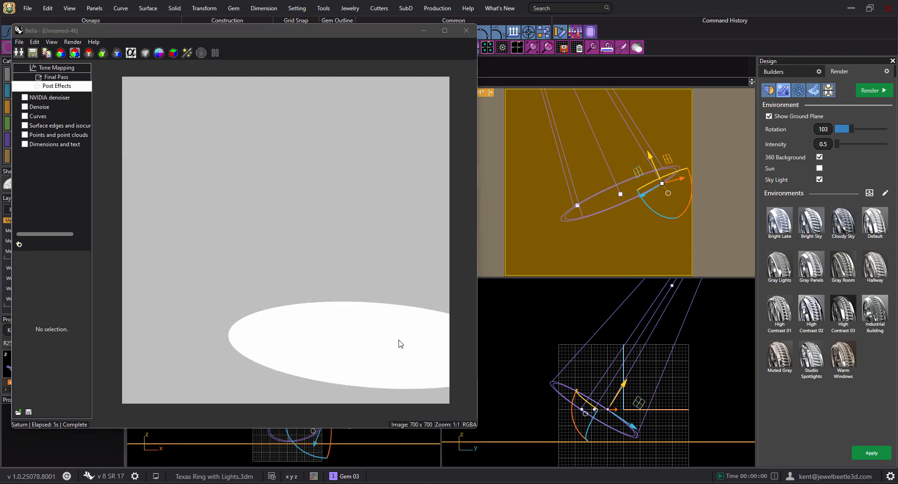
pyautogui.click(466, 33)
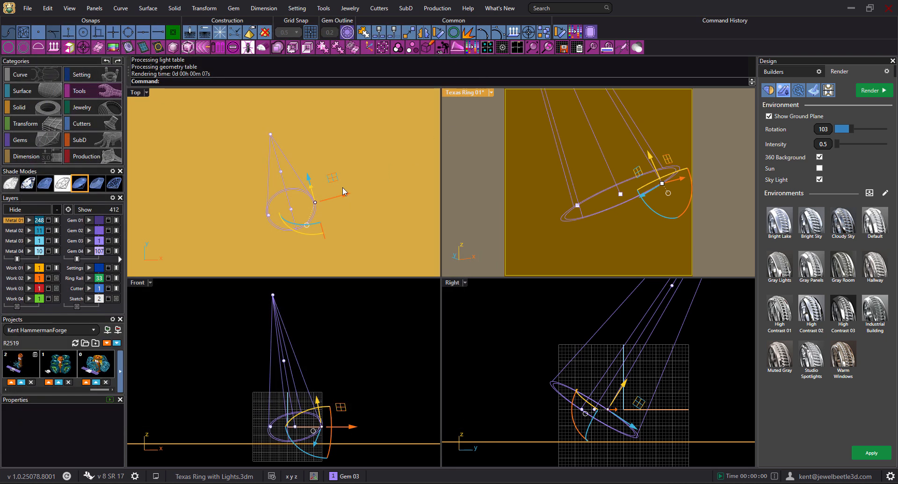
# Step: Enlarge the spotlight's outer radius well beyond the hotspot circle, test-render the Texas Ring 01 view, and close the render
pyautogui.moveTo(340, 198); pyautogui.dragTo(395, 177)
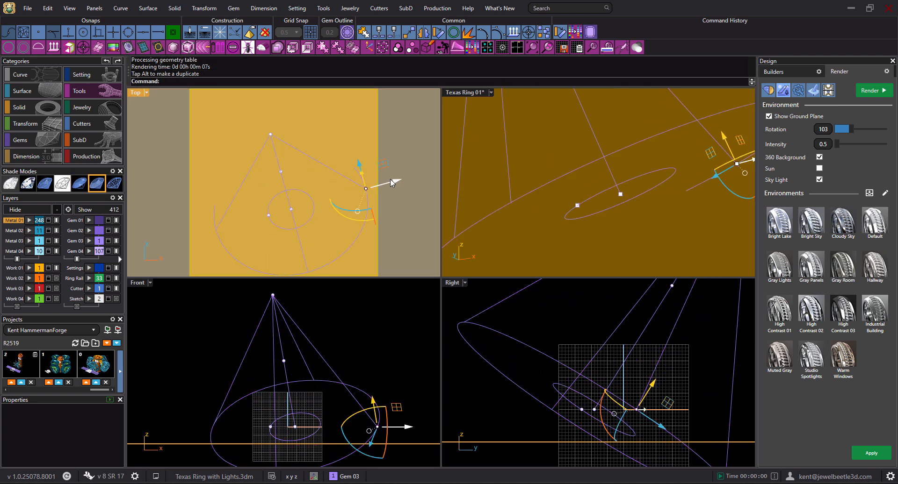
pyautogui.click(468, 93)
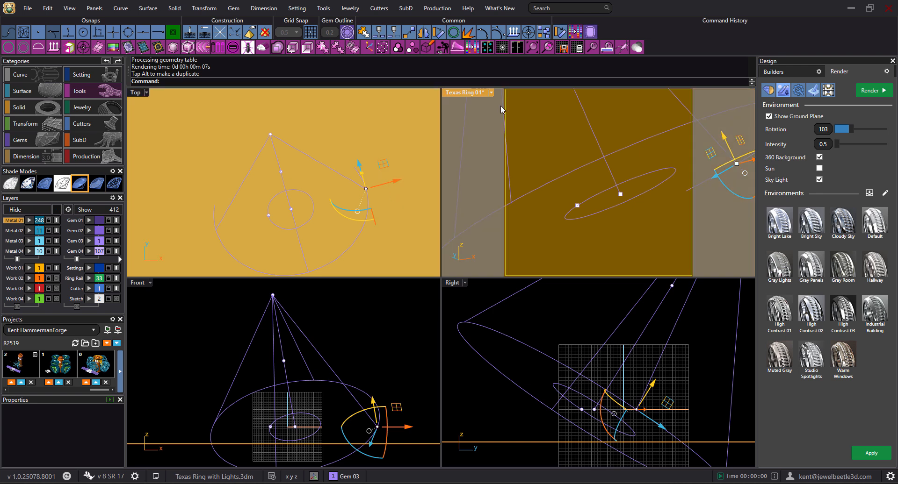
pyautogui.click(869, 91)
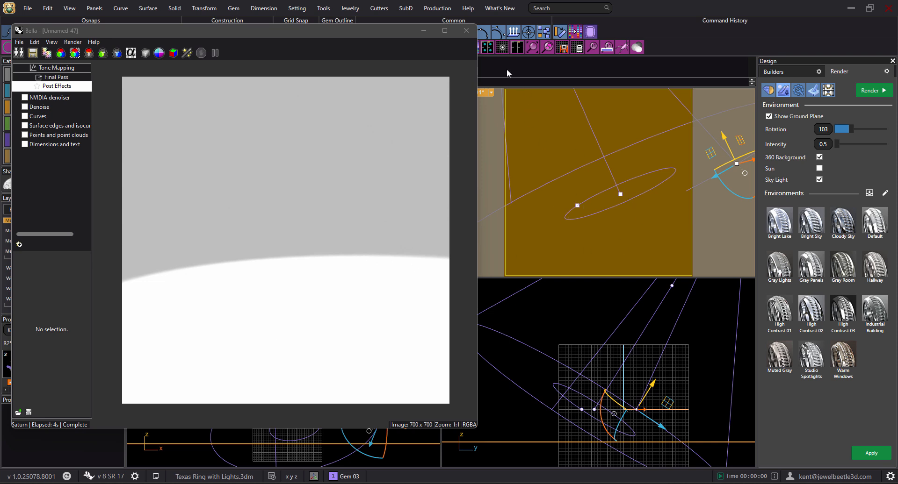
pyautogui.click(466, 31)
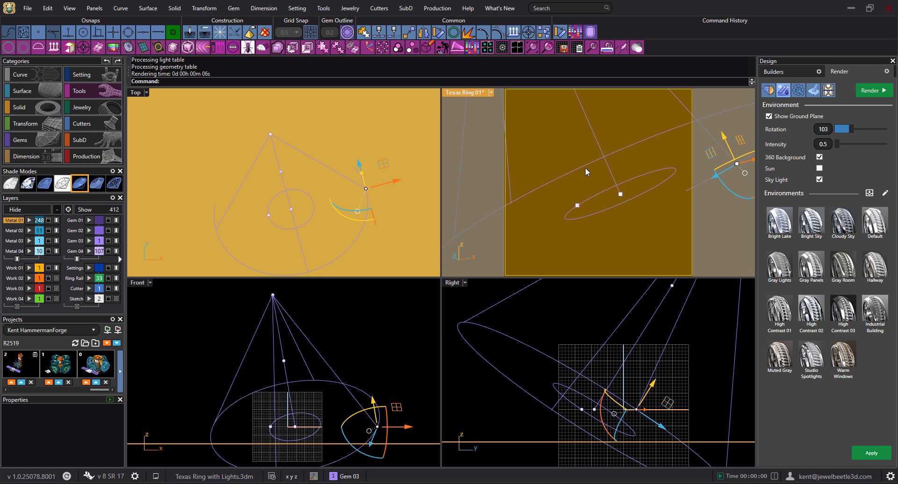
# Step: Fine-tune the spotlight's outer radius by moving its radius point slightly inward
pyautogui.click(386, 182)
pyautogui.moveTo(386, 182)
pyautogui.mouseDown()
pyautogui.moveTo(327, 181)
pyautogui.moveTo(396, 183)
pyautogui.mouseUp()
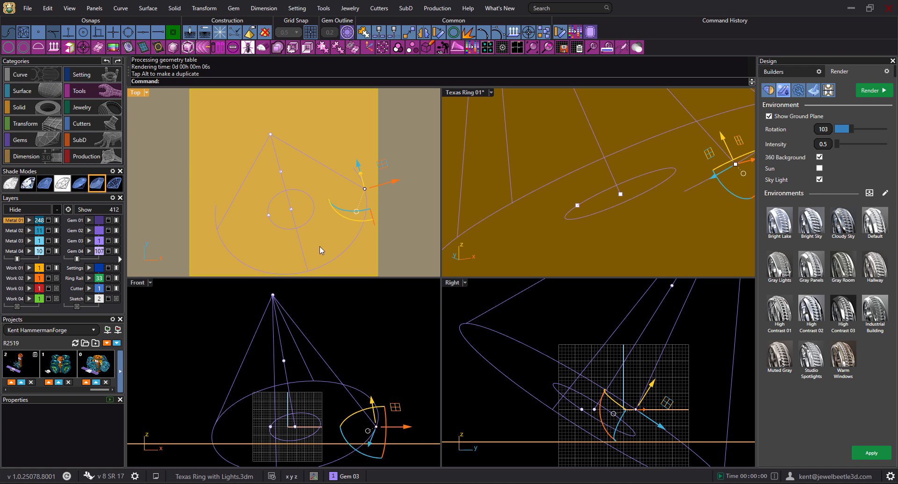
pyautogui.scroll(-2, 301, 348)
pyautogui.moveTo(318, 326); pyautogui.dragTo(323, 364, button='right')
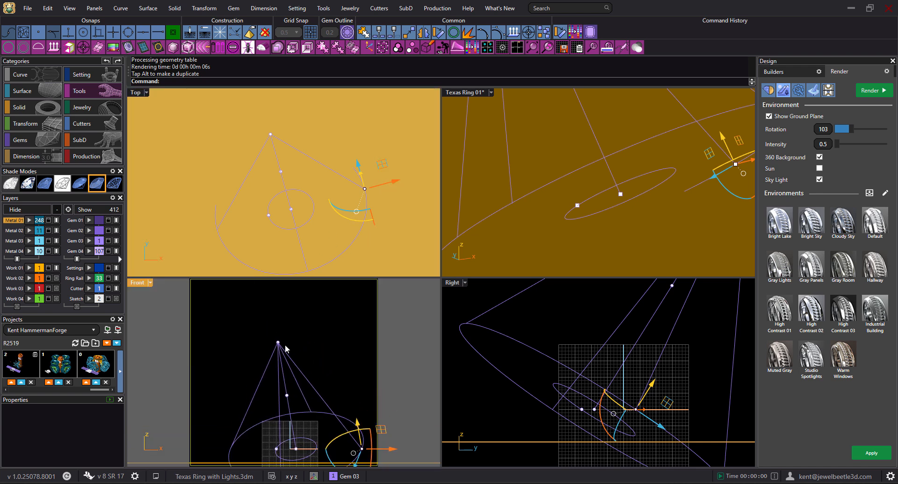
# Step: Raise the spotlight's location point higher above its target in the Front view and deselect the light
pyautogui.click(280, 344)
pyautogui.moveTo(278, 344); pyautogui.dragTo(272, 309)
pyautogui.click(308, 318)
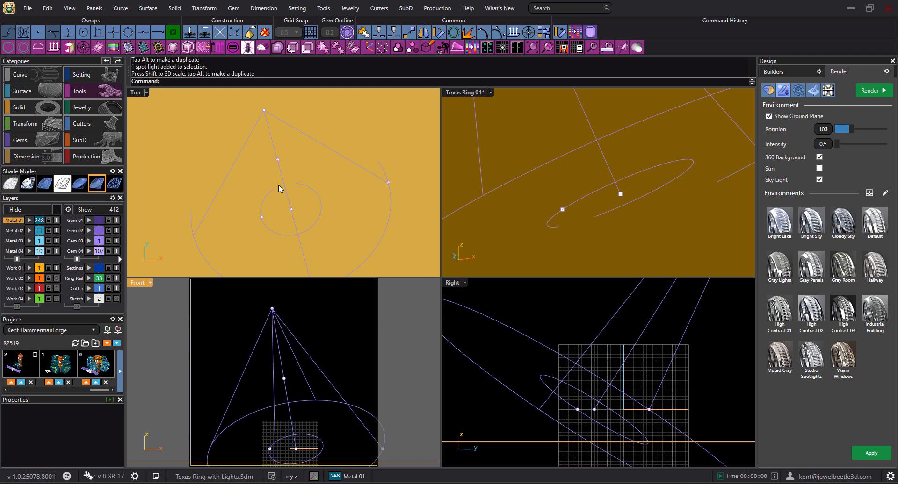
# Step: Show all hidden objects and nudge the spotlight's location point slightly in the Top view
pyautogui.click(97, 210)
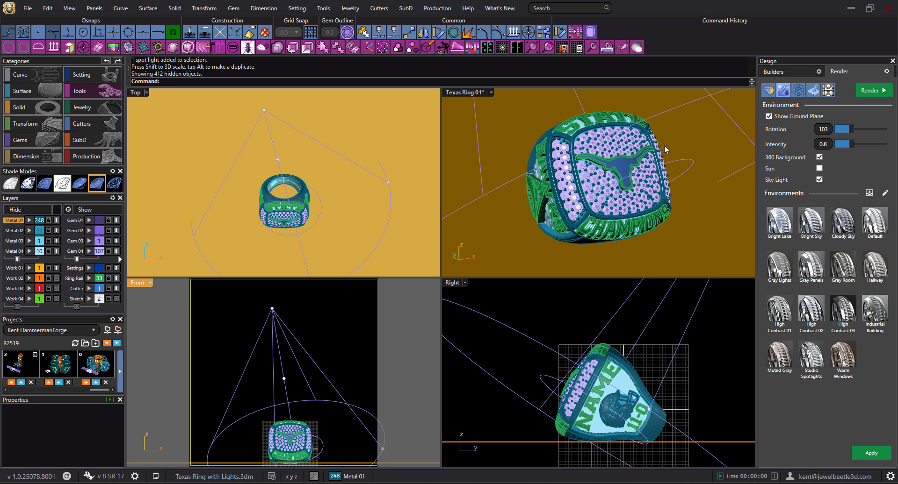
pyautogui.click(264, 110)
pyautogui.moveTo(286, 103)
pyautogui.mouseDown()
pyautogui.moveTo(304, 97)
pyautogui.moveTo(291, 97)
pyautogui.mouseUp()
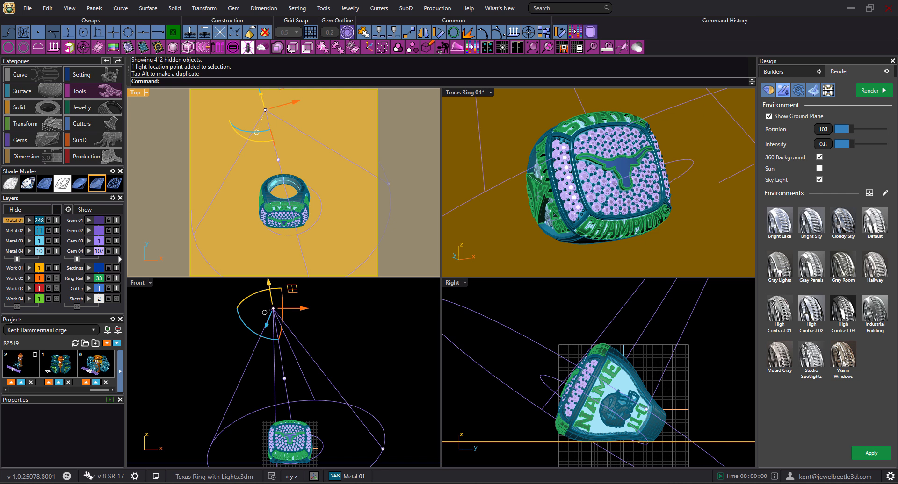
# Step: Select the spotlight and set its light attributes to intensity 0.2 and multiplier 0.5
pyautogui.click(307, 349)
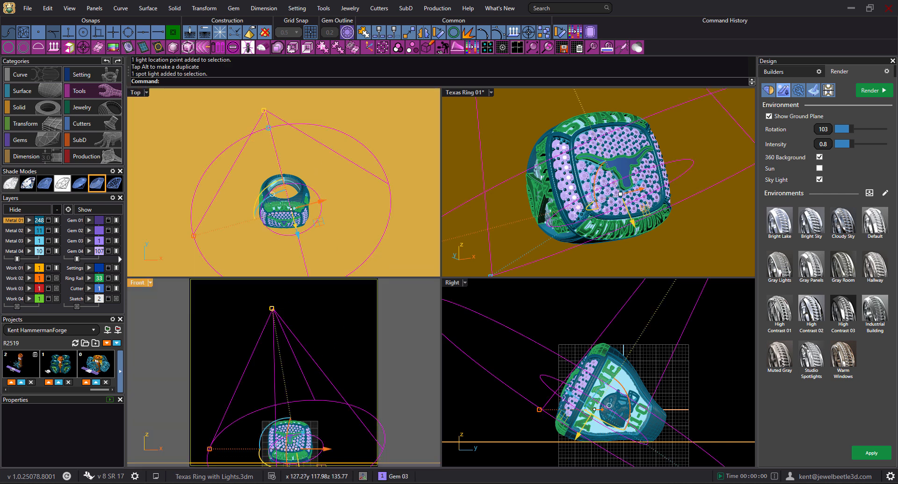
pyautogui.moveTo(741, 46); pyautogui.dragTo(710, 36)
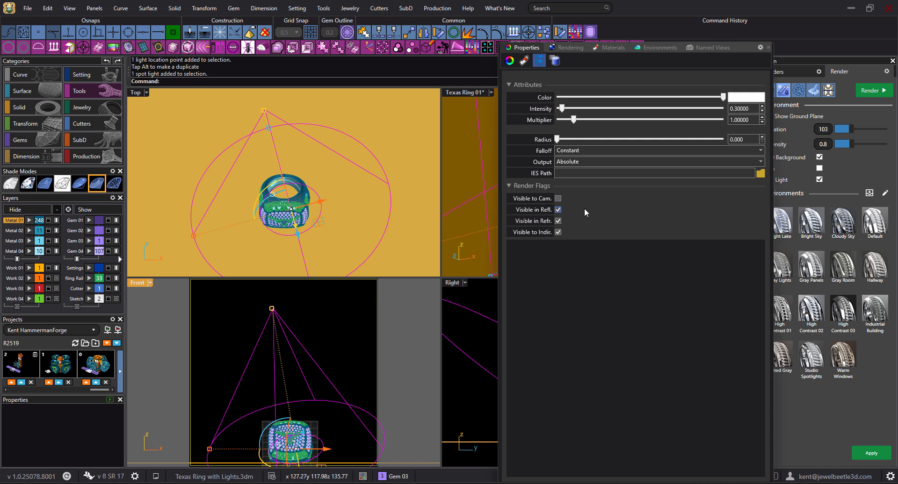
pyautogui.click(557, 199)
pyautogui.moveTo(562, 112); pyautogui.dragTo(562, 112)
pyautogui.moveTo(574, 122); pyautogui.dragTo(564, 121)
pyautogui.moveTo(740, 47); pyautogui.dragTo(897, 70)
# Step: Render the Texas Ring 01 view to check the dimmed spotlight on the ring, and close the finished render
pyautogui.click(459, 93)
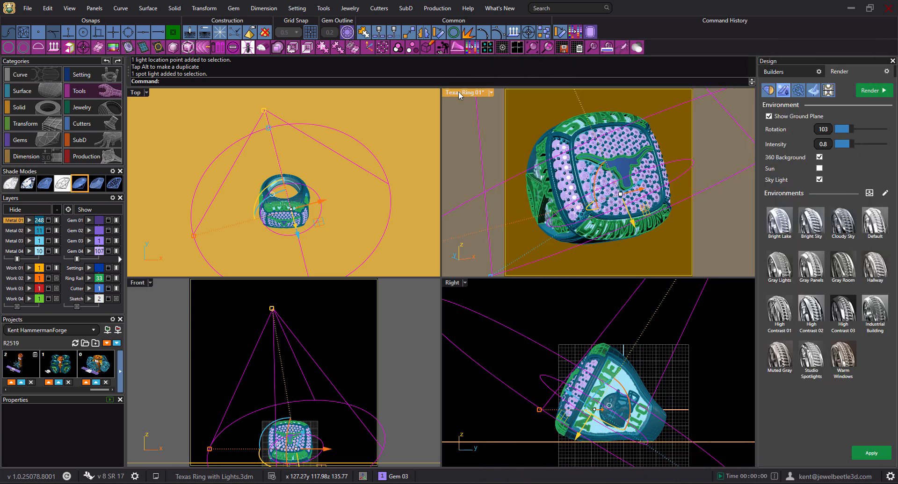
pyautogui.click(870, 91)
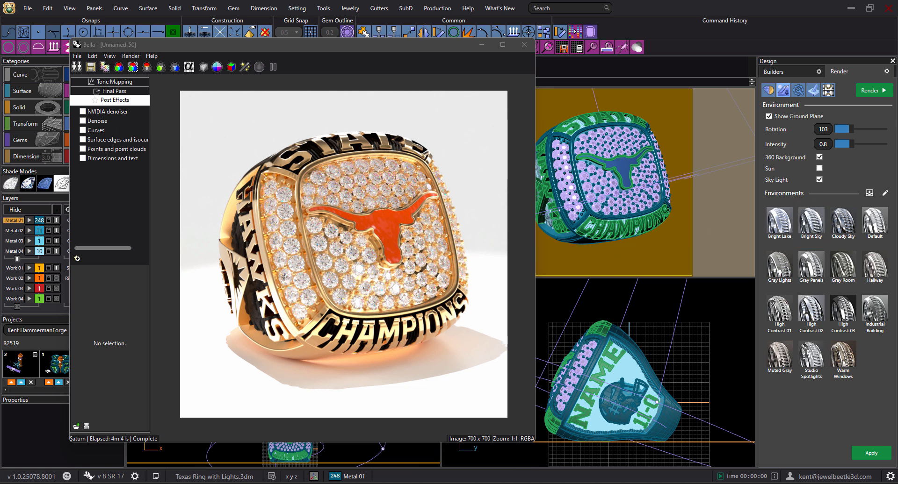
pyautogui.click(523, 46)
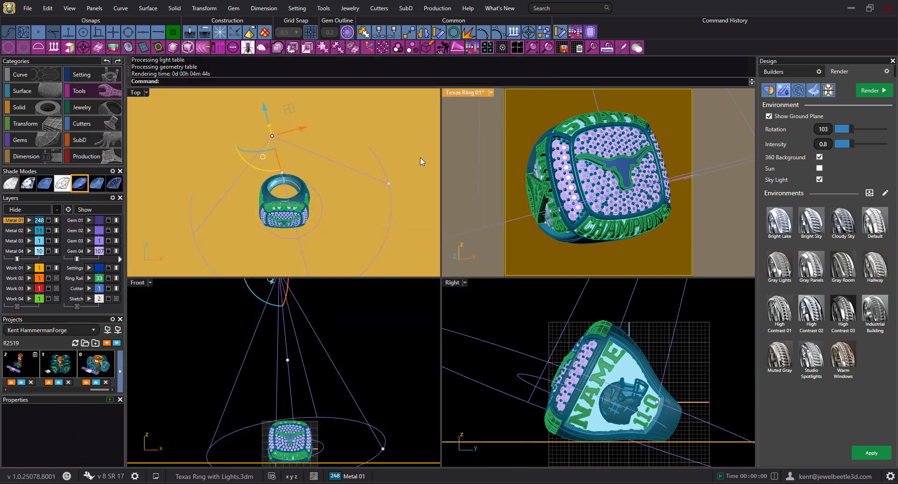
# Step: Select the whole spotlight again and open its light attributes, leaving Output at Absolute
pyautogui.click(346, 310)
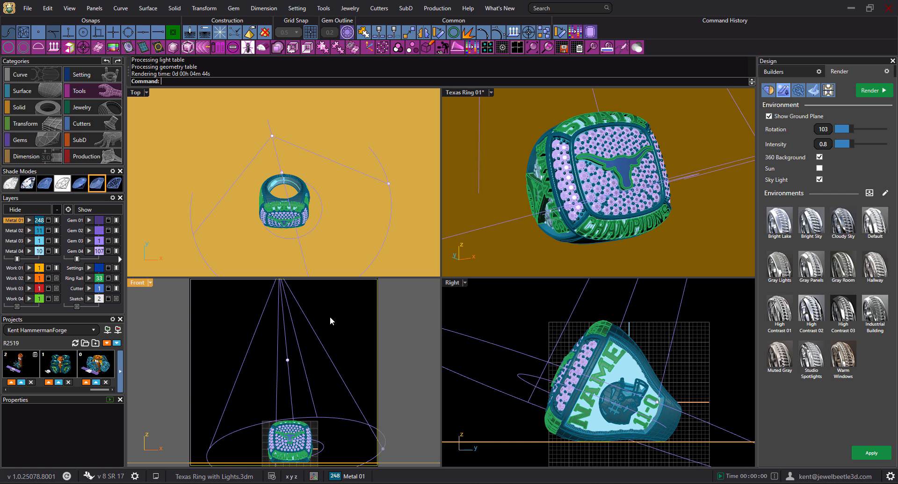
pyautogui.click(364, 174)
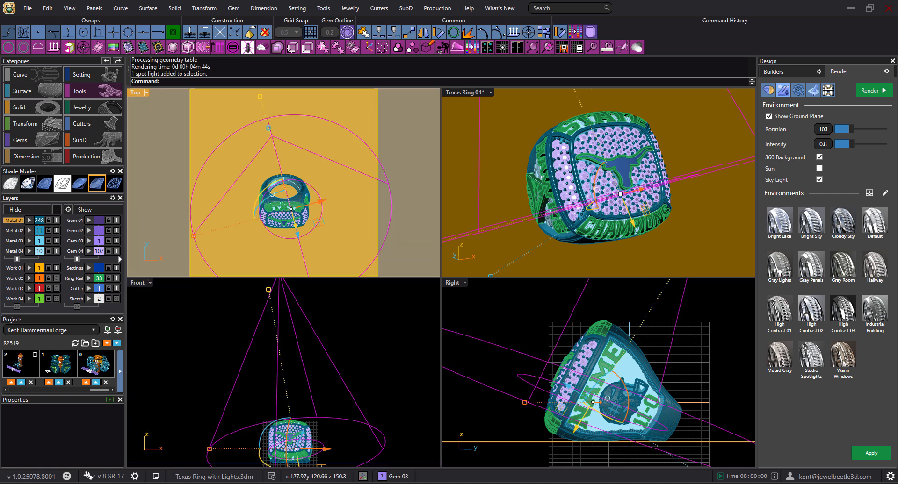
pyautogui.moveTo(897, 39); pyautogui.dragTo(737, 32)
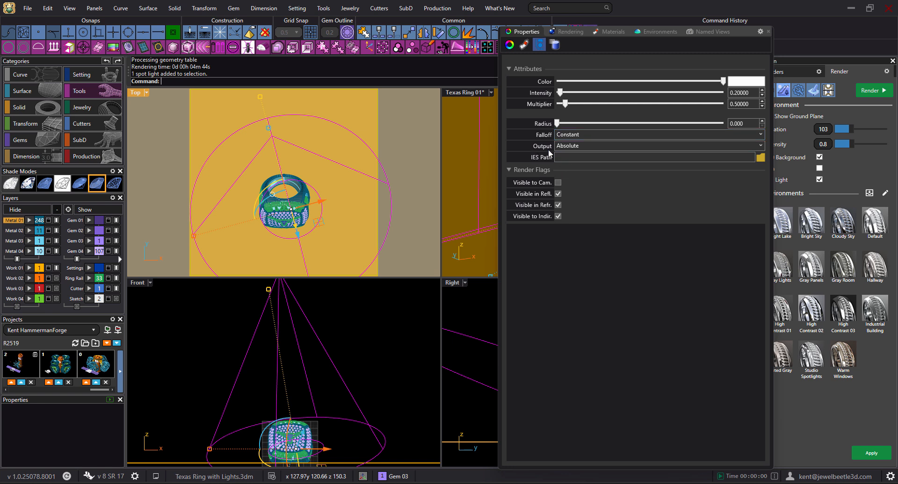
pyautogui.click(596, 146)
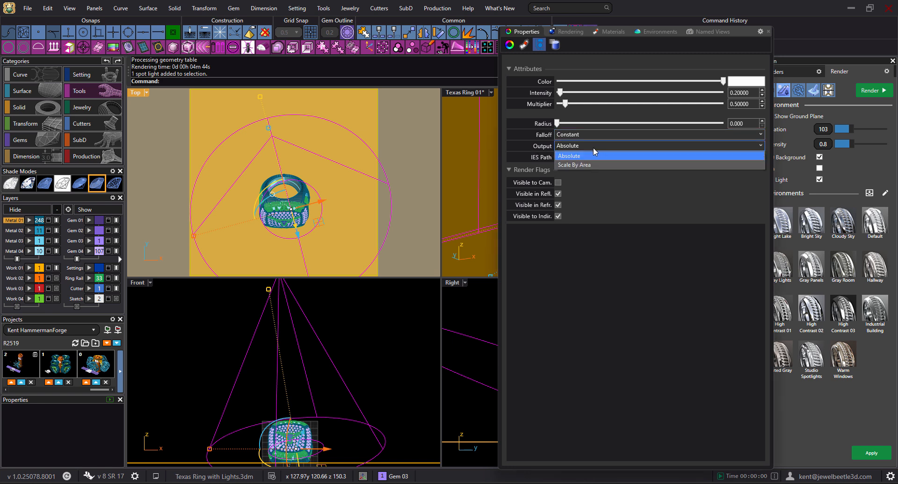
pyautogui.click(593, 148)
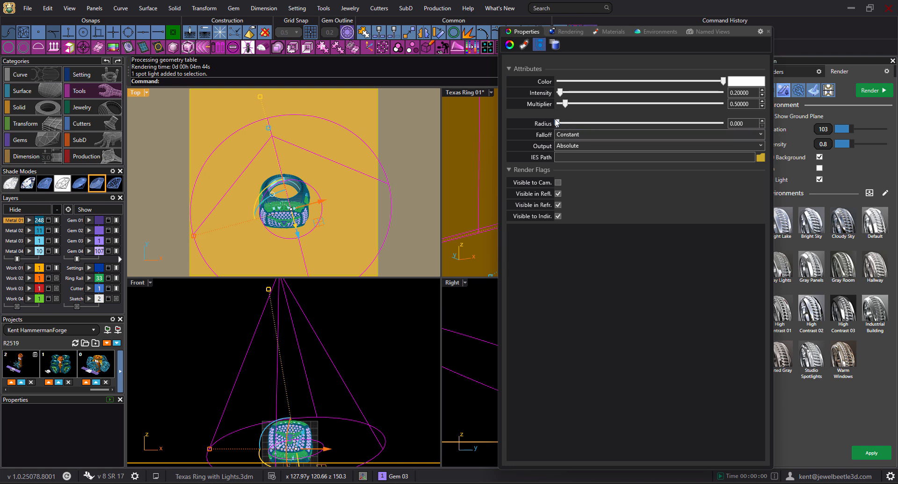
# Step: Set the spotlight's radius attribute to 0.2 and start a test render of the Texas Ring 01 view
pyautogui.moveTo(606, 126); pyautogui.dragTo(591, 122)
pyautogui.moveTo(590, 124); pyautogui.dragTo(560, 126)
pyautogui.doubleClick(746, 124)
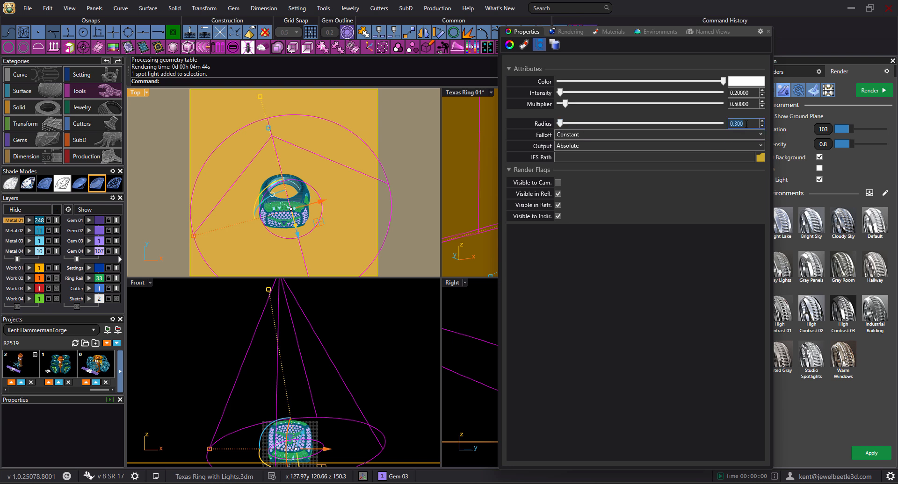
pyautogui.write('.2')
pyautogui.press('Return')
pyautogui.click(459, 94)
pyautogui.click(872, 95)
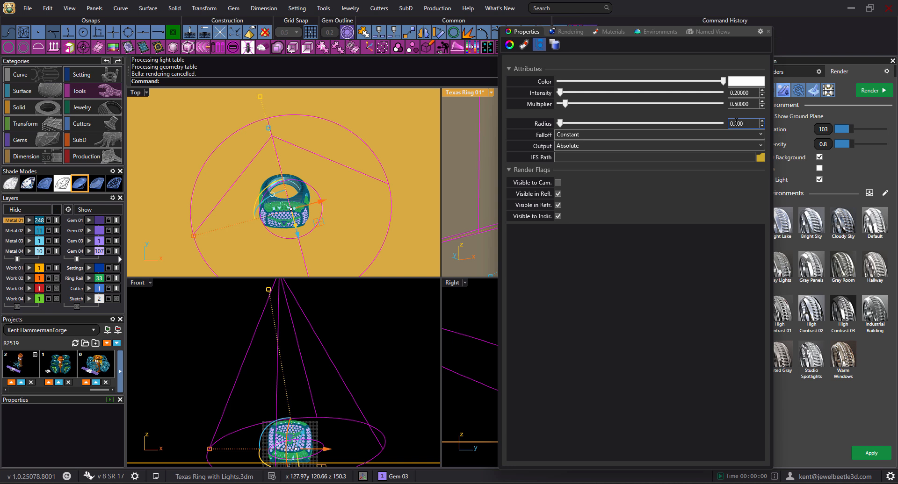
# Step: Set the spotlight's radius attribute to 0.025 and render the Texas Ring 01 view again to check its shadow
pyautogui.moveTo(734, 124); pyautogui.dragTo(754, 124)
pyautogui.write('025')
pyautogui.press('Return')
pyautogui.click(887, 94)
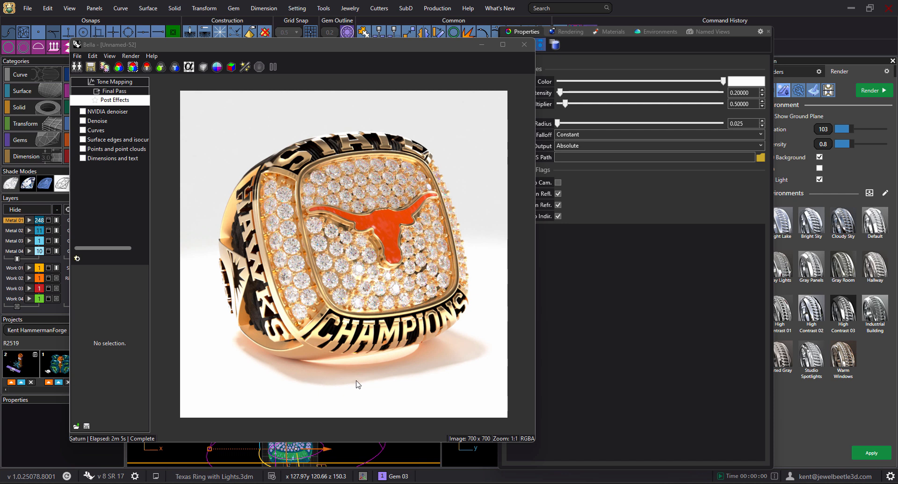
pyautogui.click(738, 124)
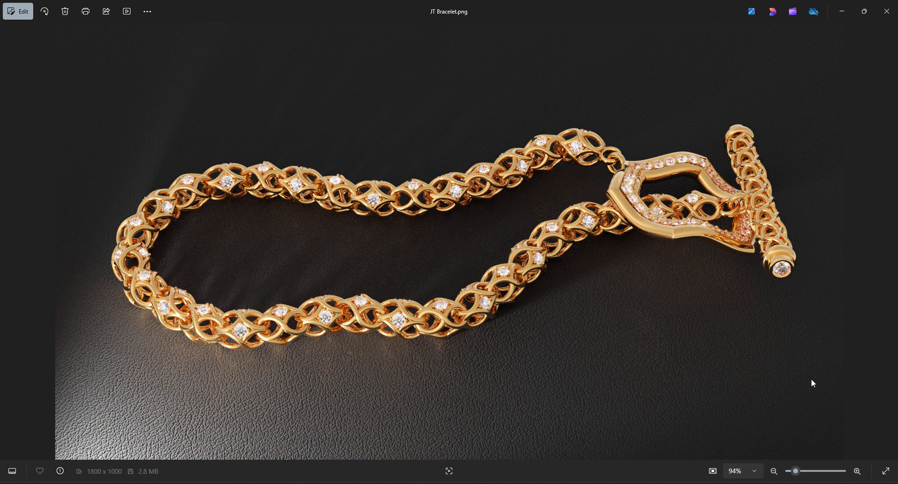
# Step: Page through the example renders from JT Bracelet.png to Peridot on Gray Leather.png and Ring on Gray Stone.png, examining their lighting
pyautogui.press('Right')
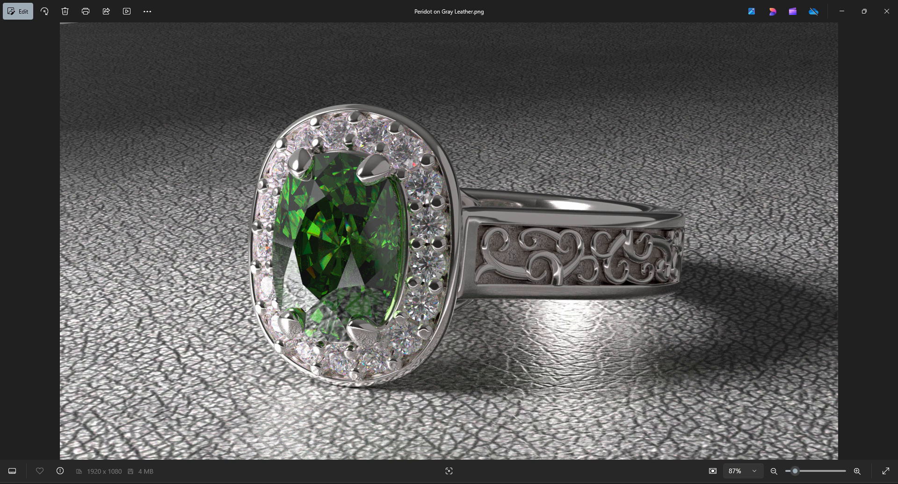
pyautogui.press('Right')
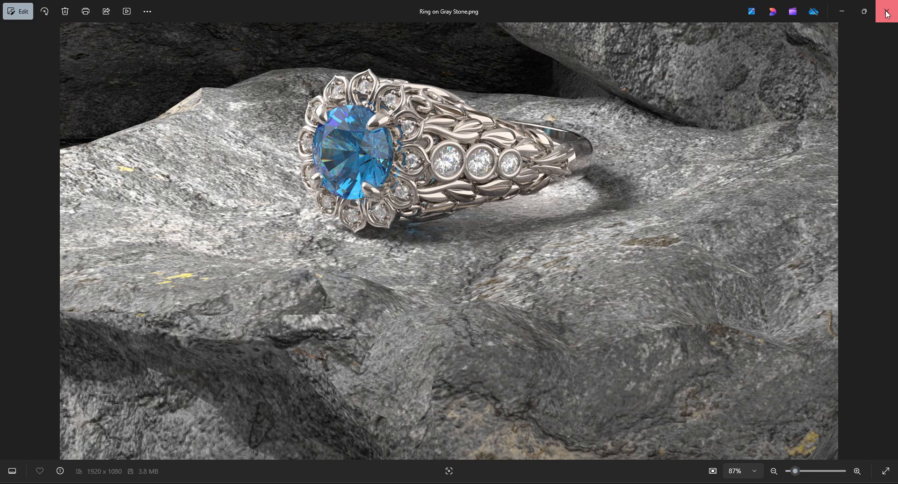
pyautogui.press('Right')
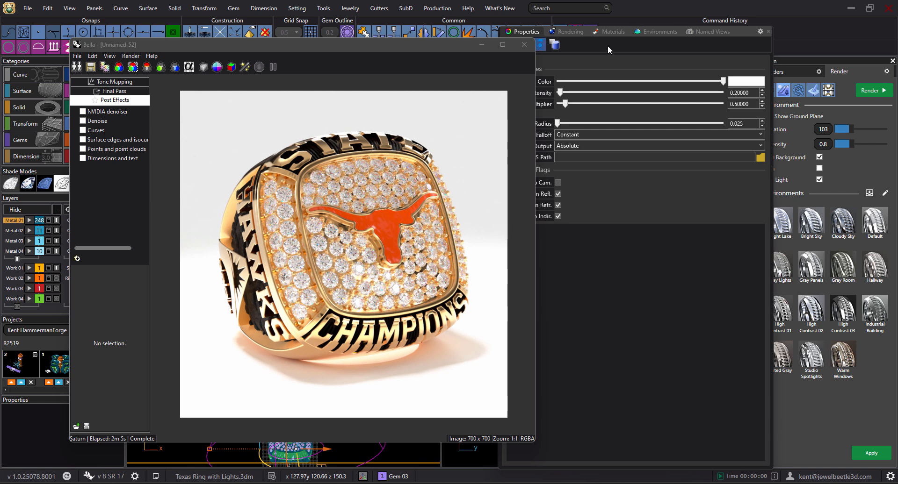
# Step: Bring the spotlight's properties to the front and put them away
pyautogui.click(737, 42)
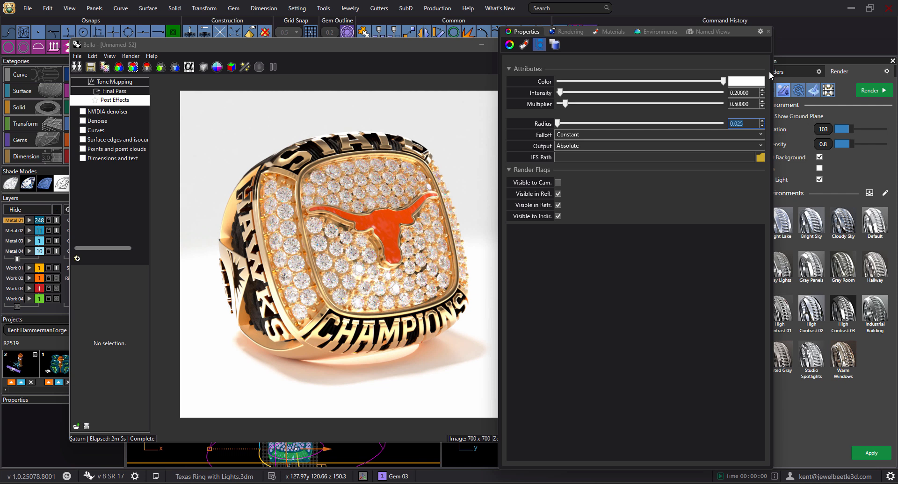
pyautogui.click(768, 32)
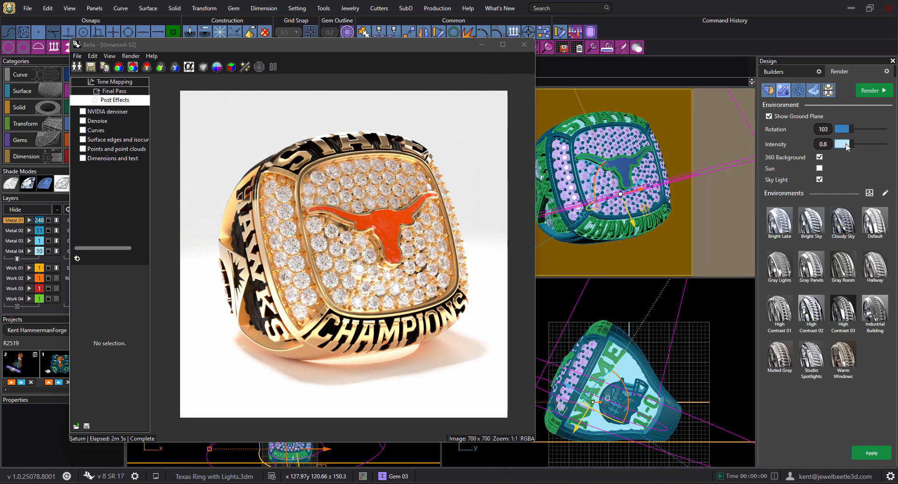